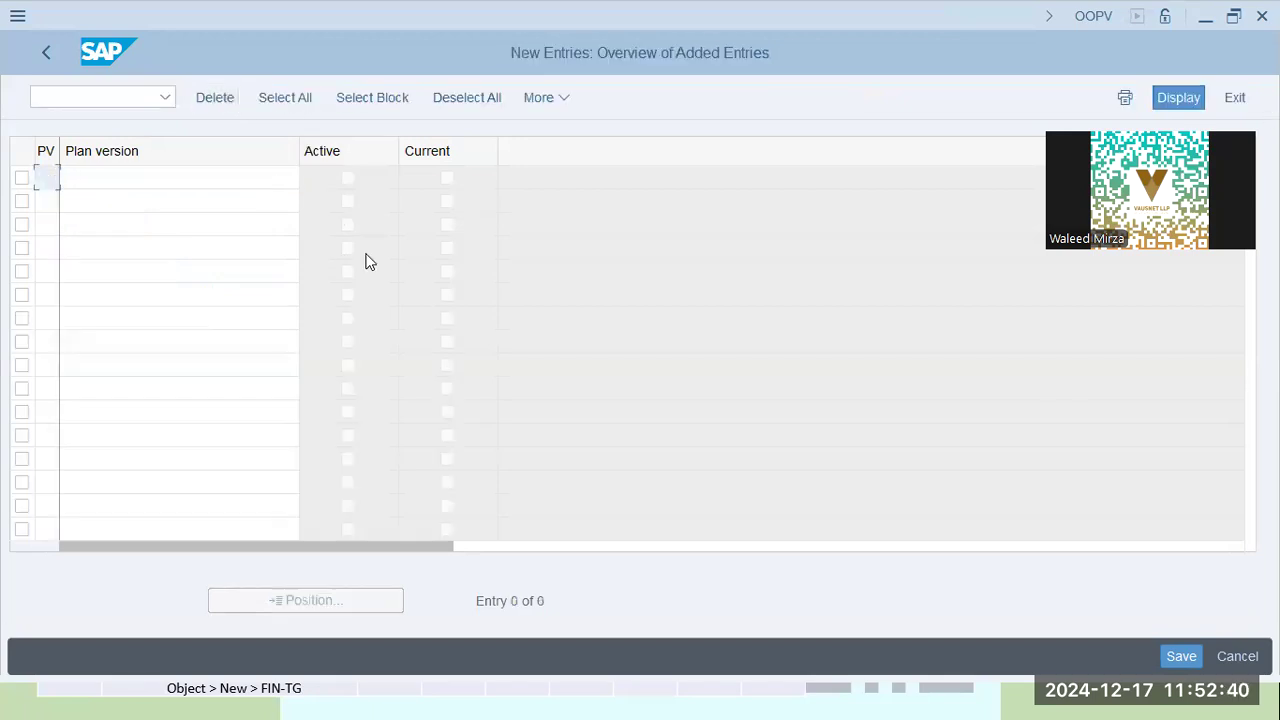
Enter new plan version CL named 'Caltex Business HCM Plan' and confirm the entry
text(c1Caltex)
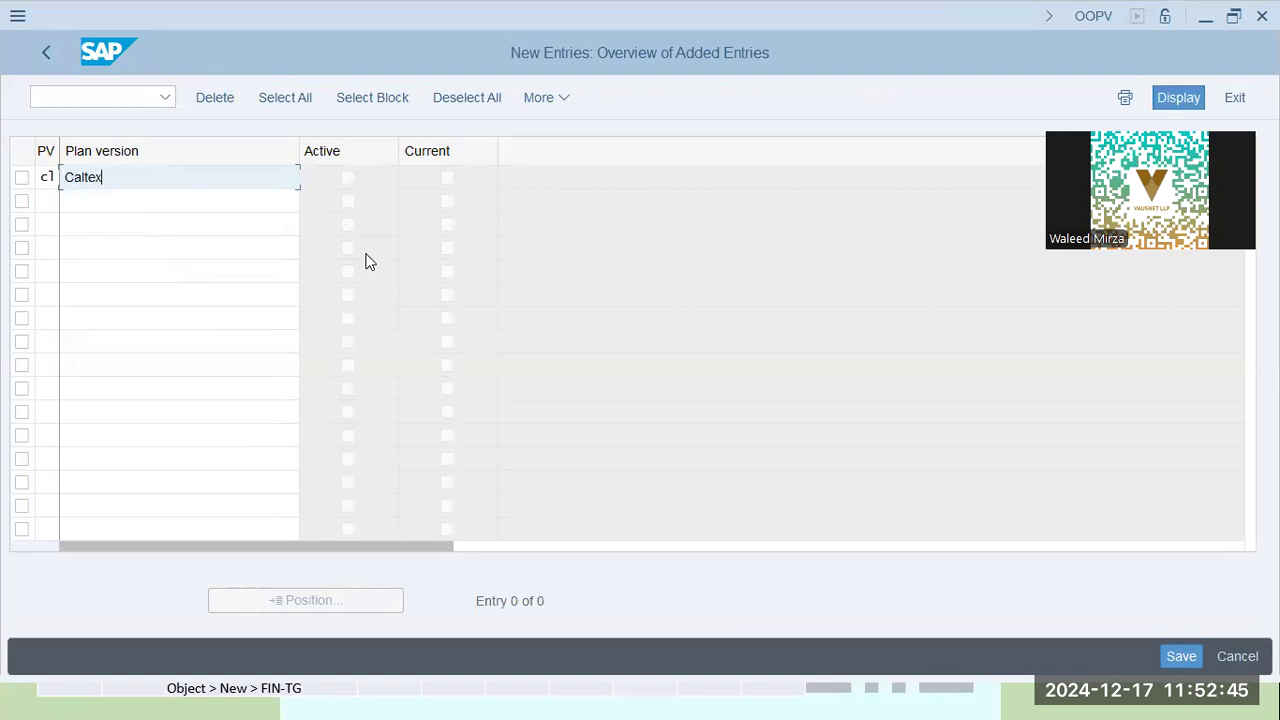
key(Tab)
key(shift+Tab)
key(Right)
text(Business HCM Plan)
key(Return)
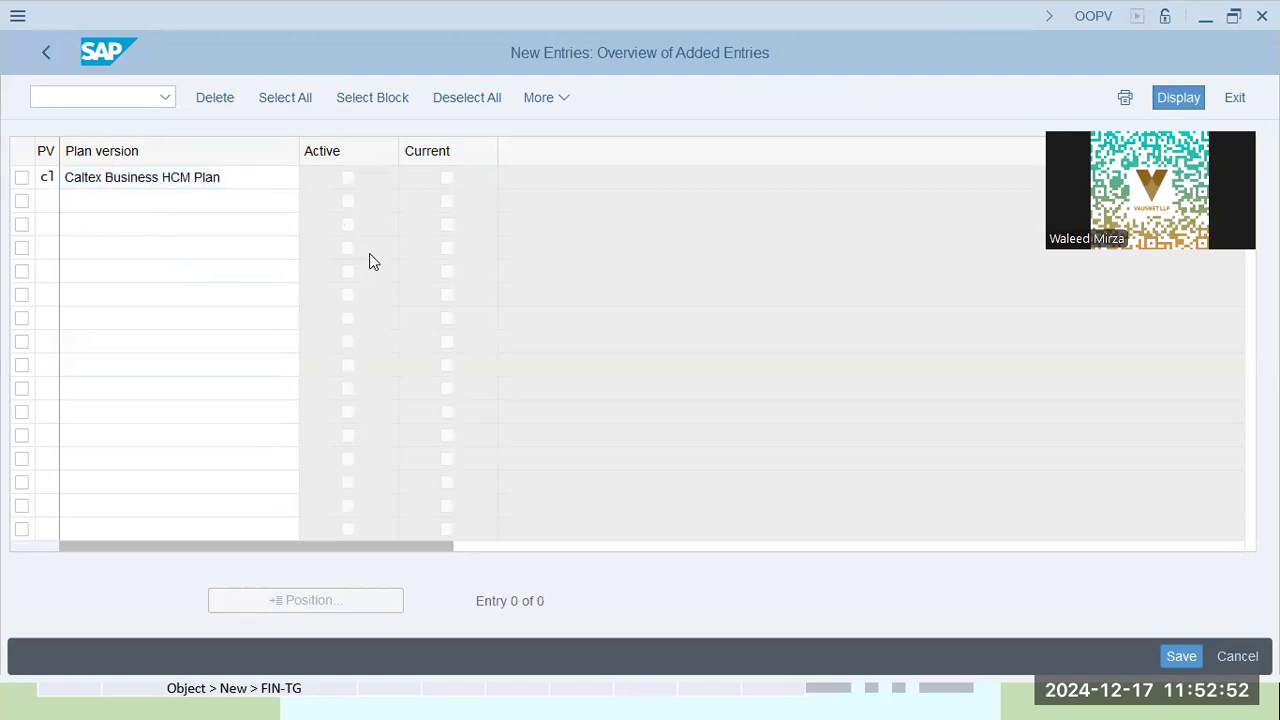
Check the name and save plan version CL, bringing up the customizing request prompt
click(241, 179)
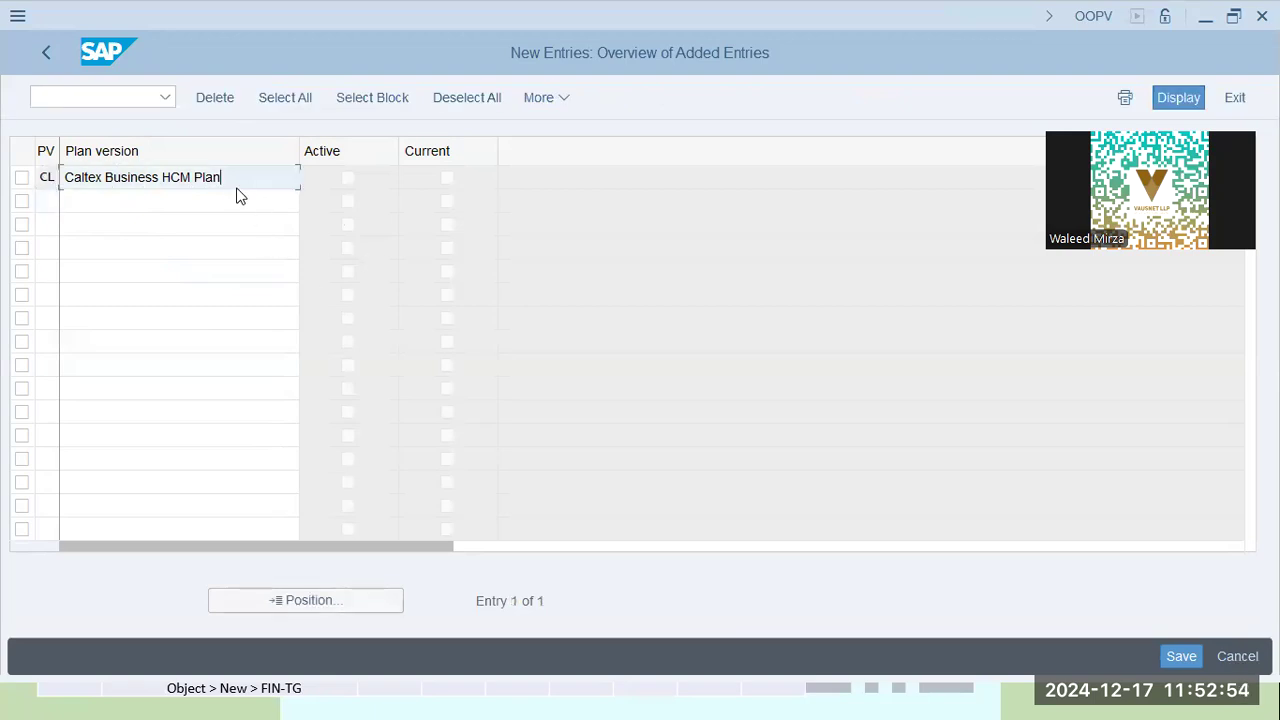
drag(241, 179, 9, 175)
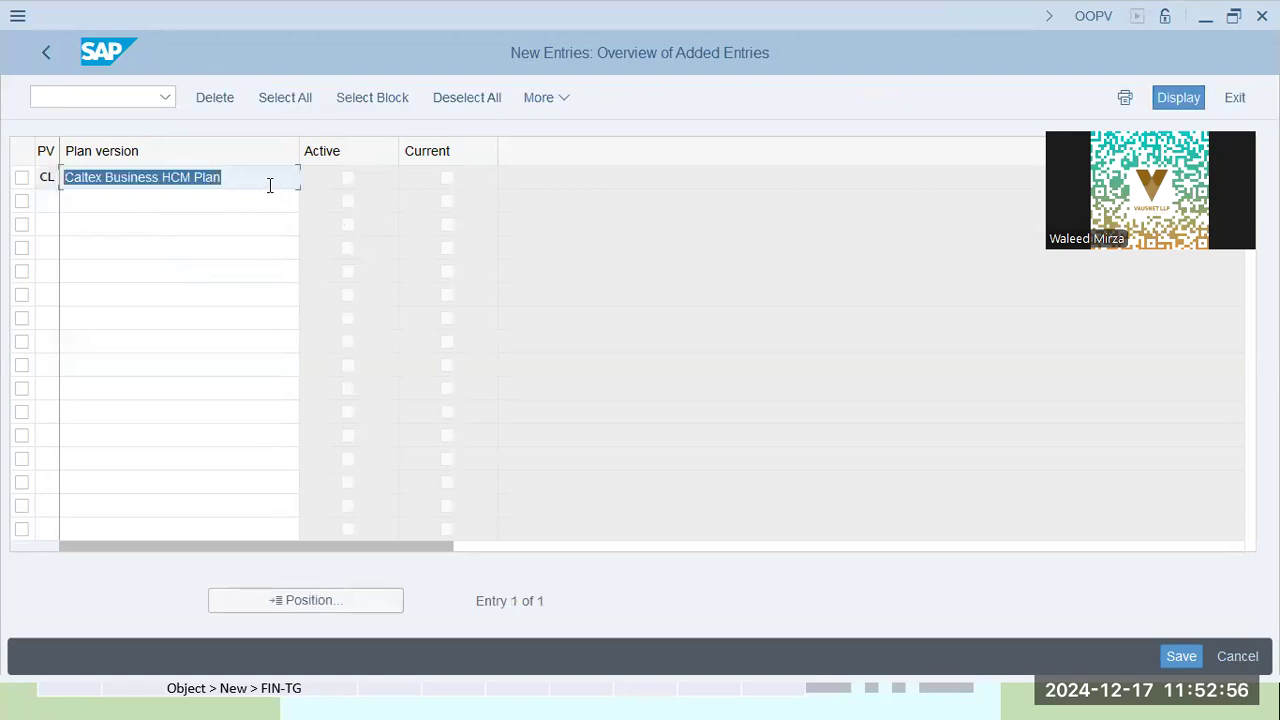
click(271, 186)
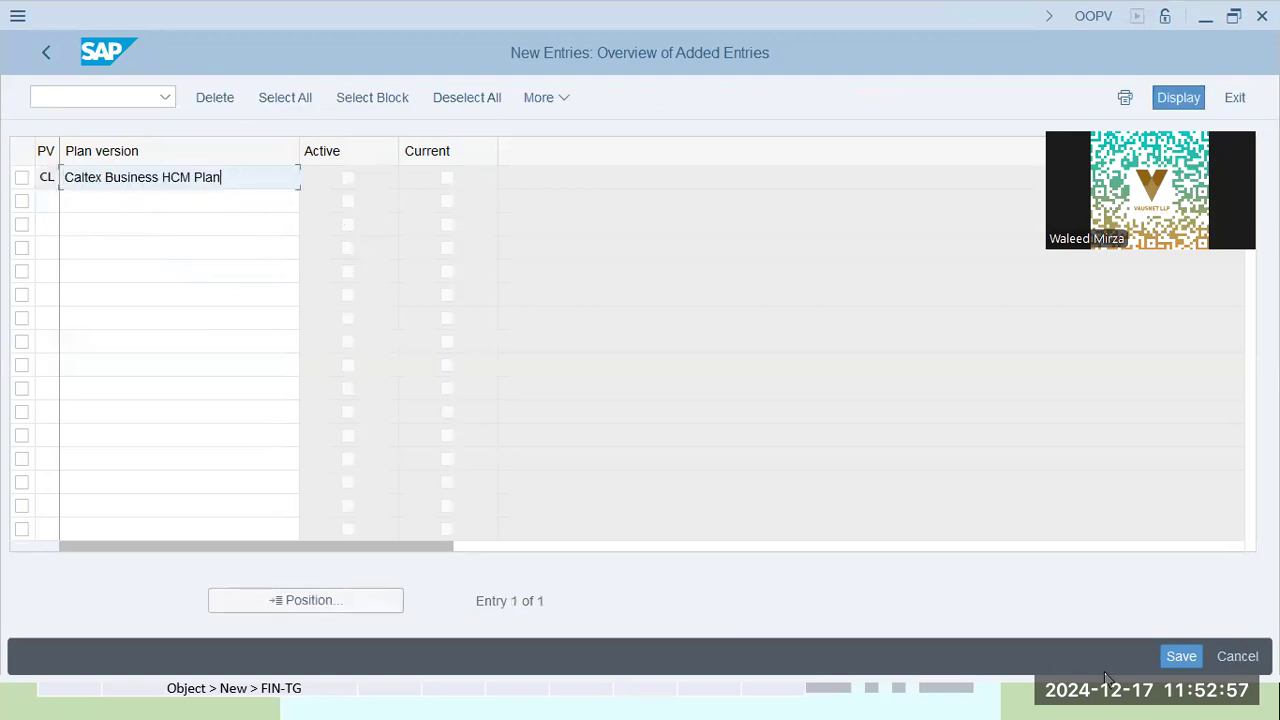
click(1181, 656)
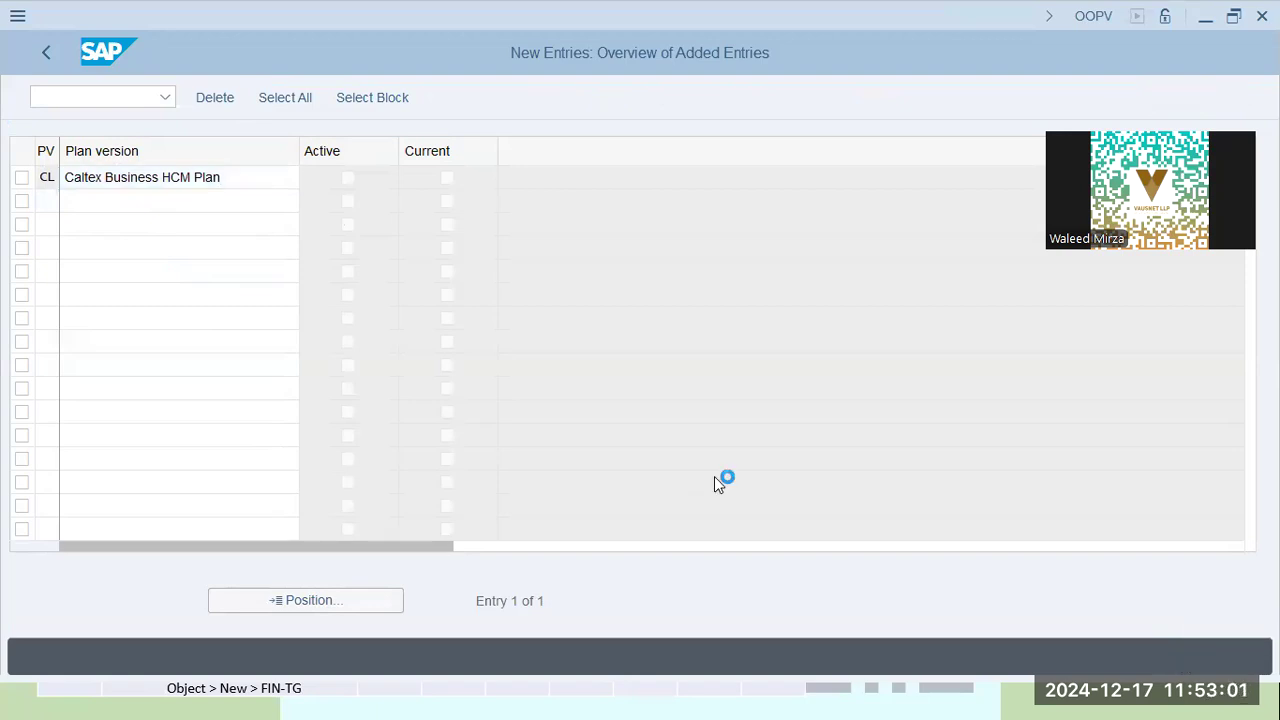
click(452, 373)
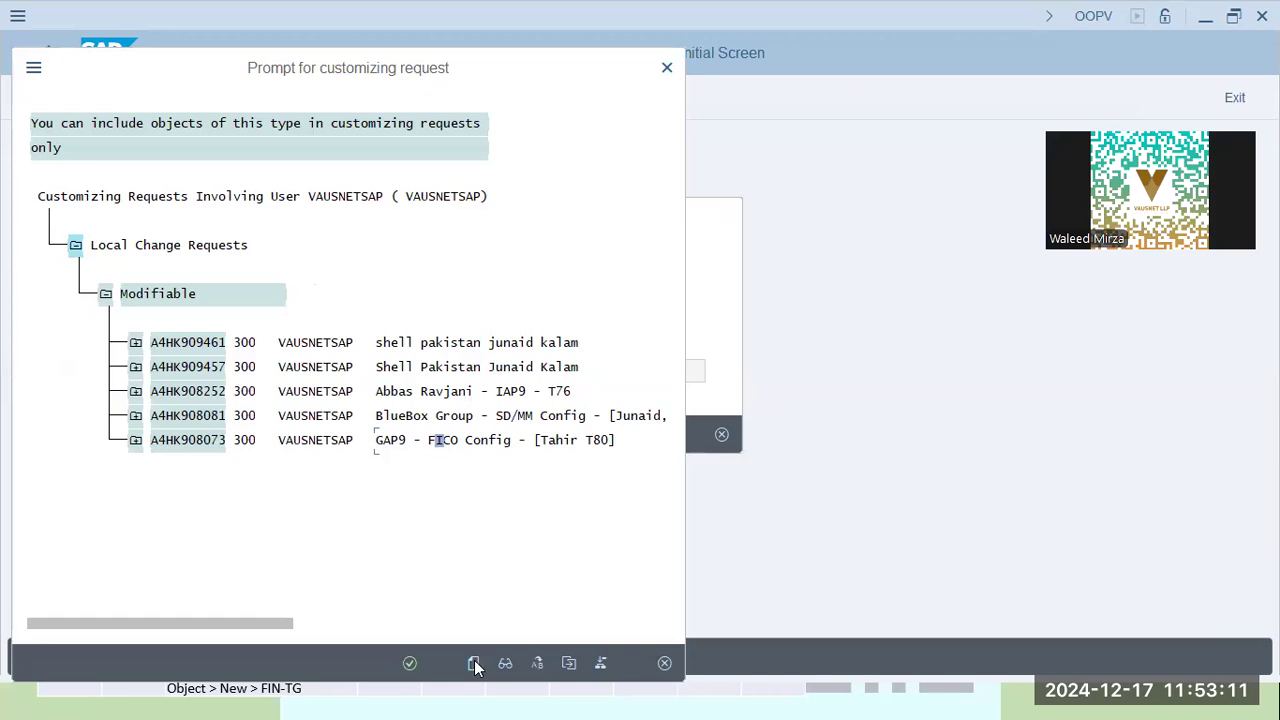
Create a new customizing request described 'CALTEX - SAP HCM Config' with the requester's name
key(F6)
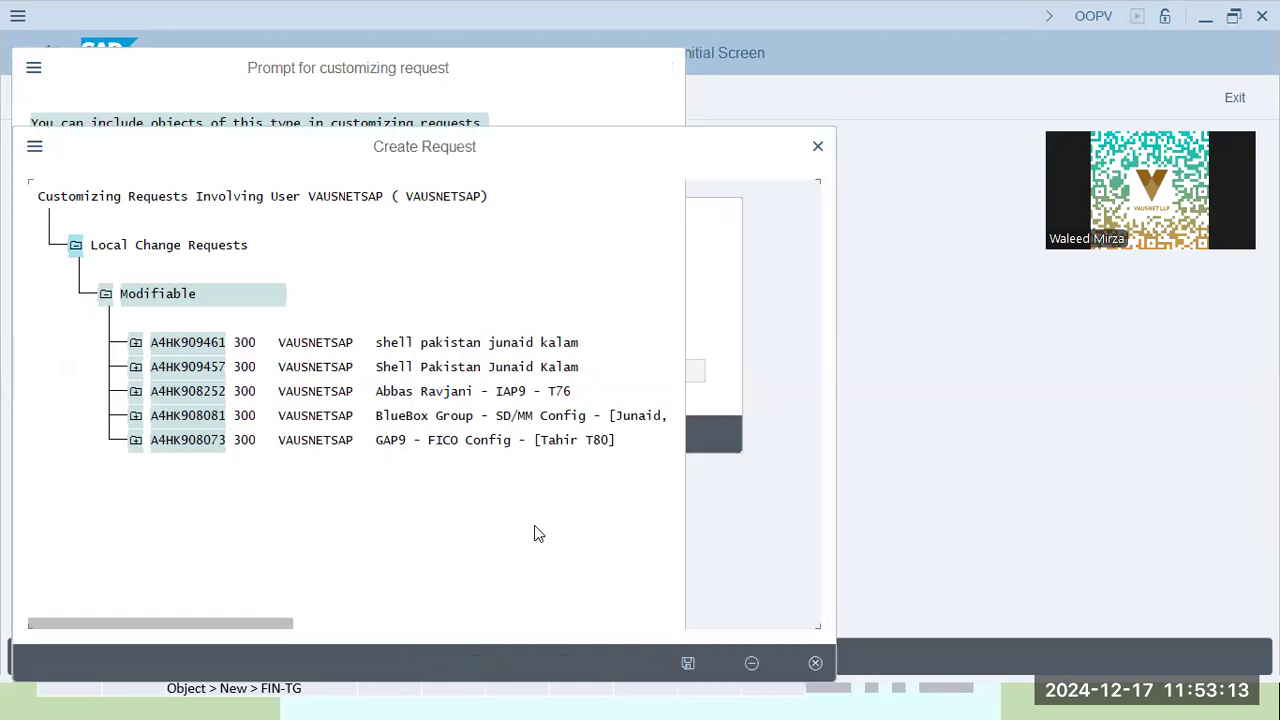
text(CALTE)
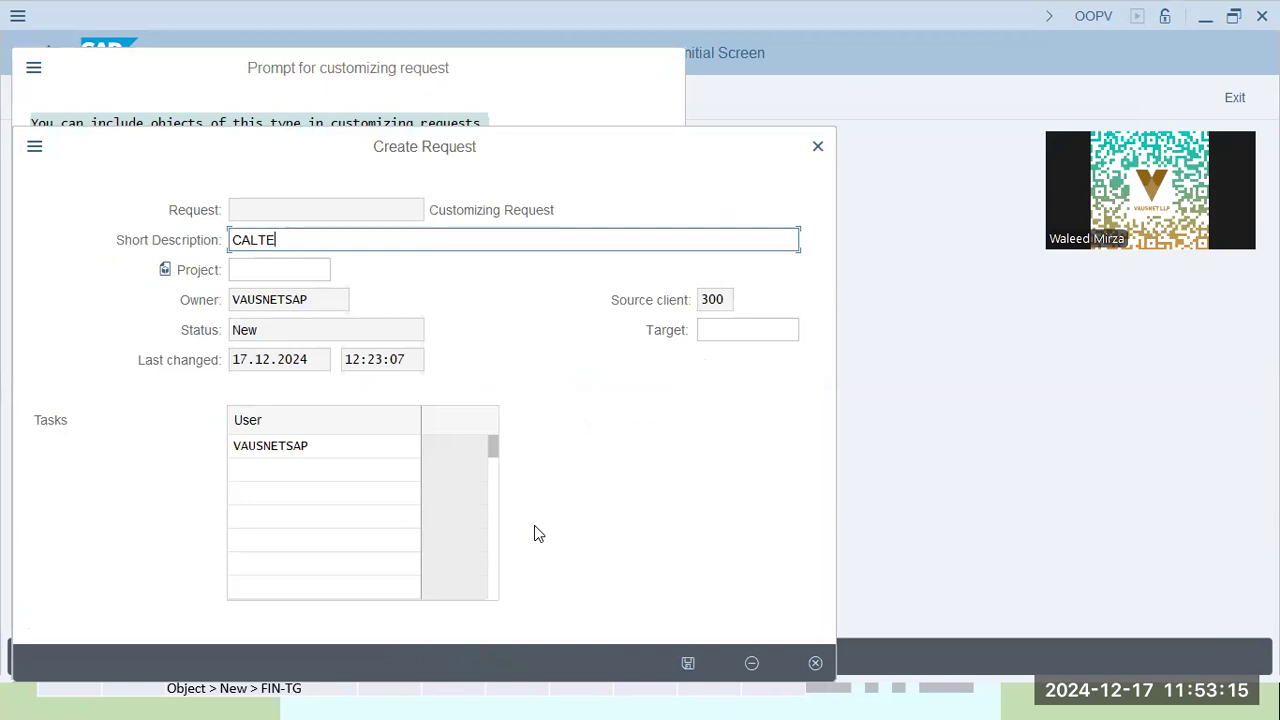
text(X - SAP H)
key(BackSpace)
text(SAP HCM Config -)
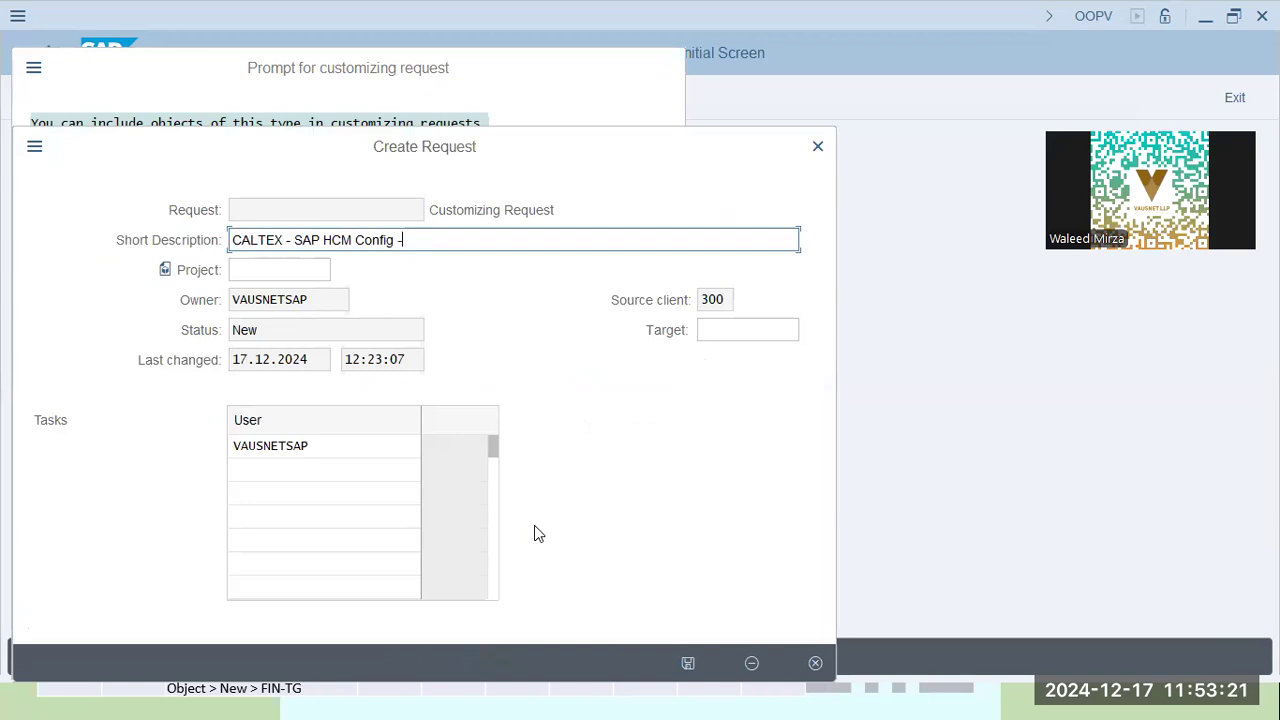
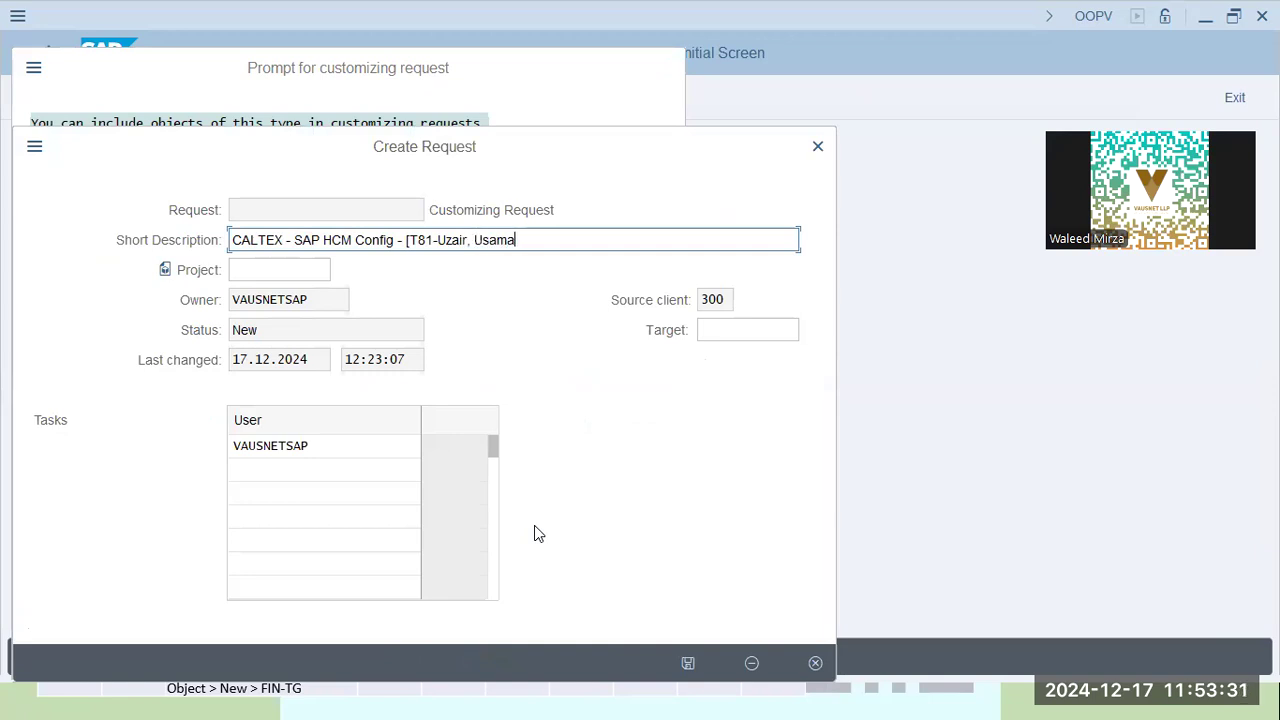
Save the new request and choose it as the CALTEX request for this change
click(690, 663)
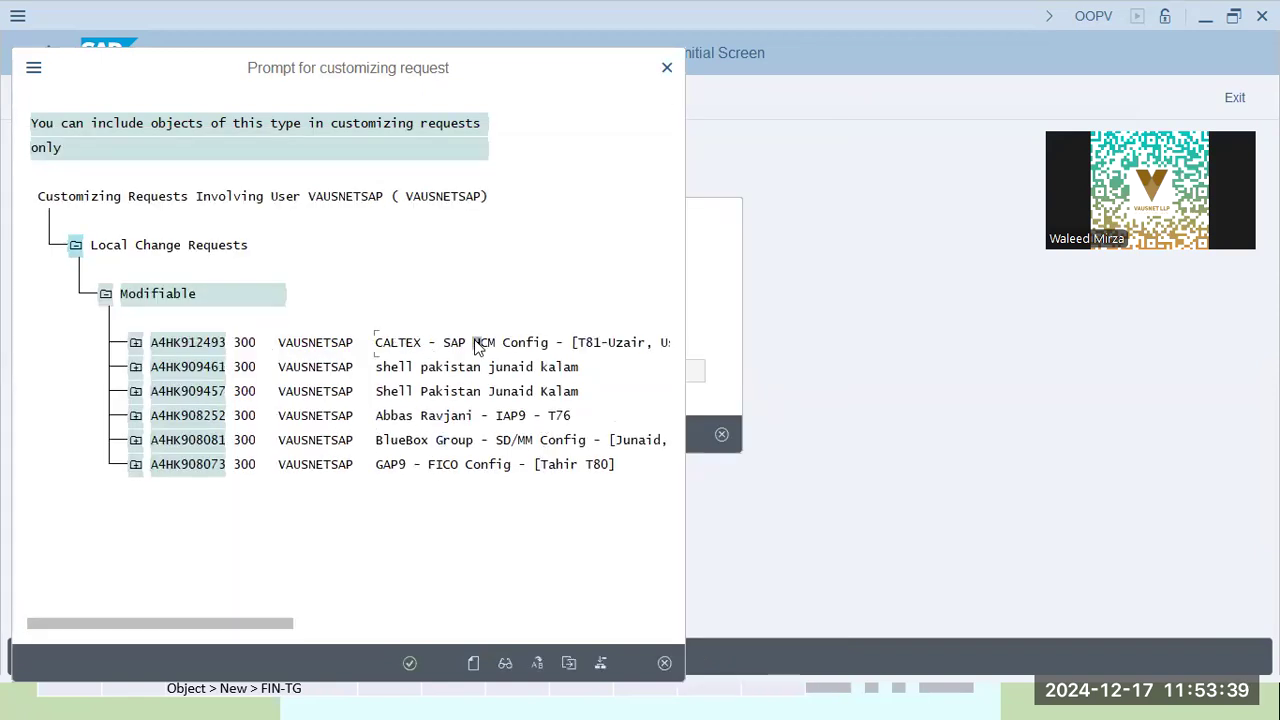
double_click(440, 342)
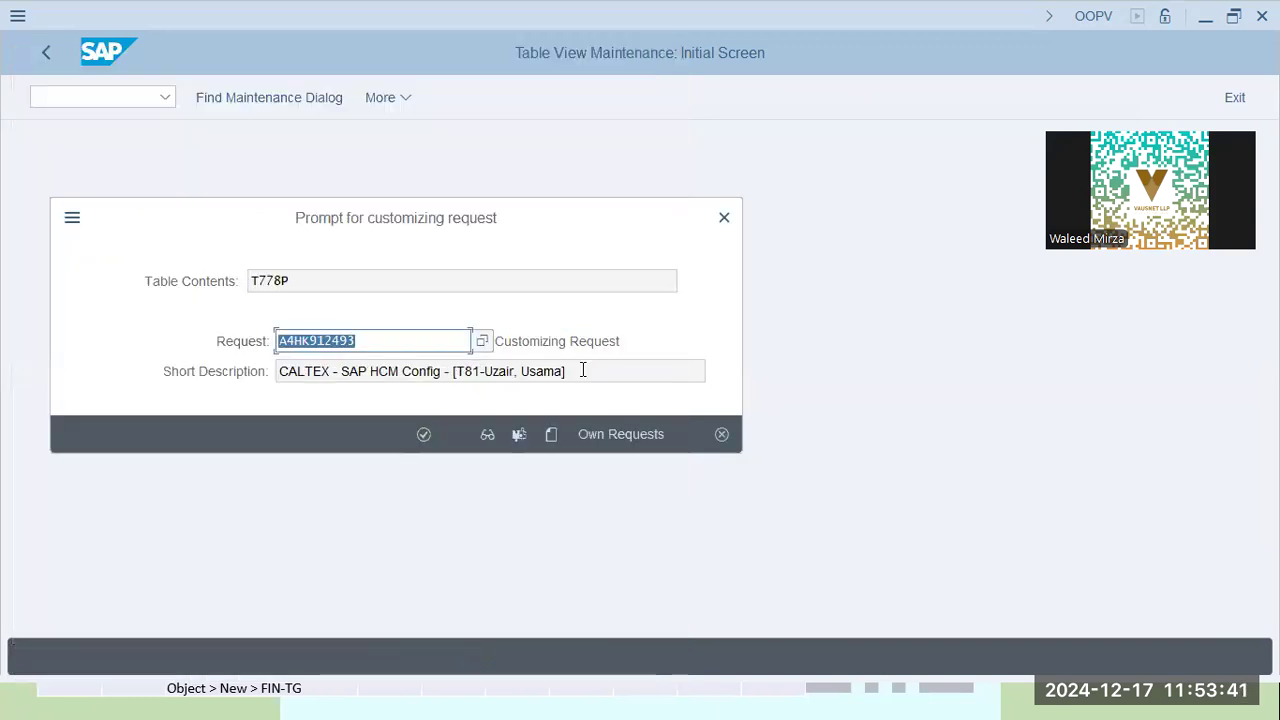
key(Tab)
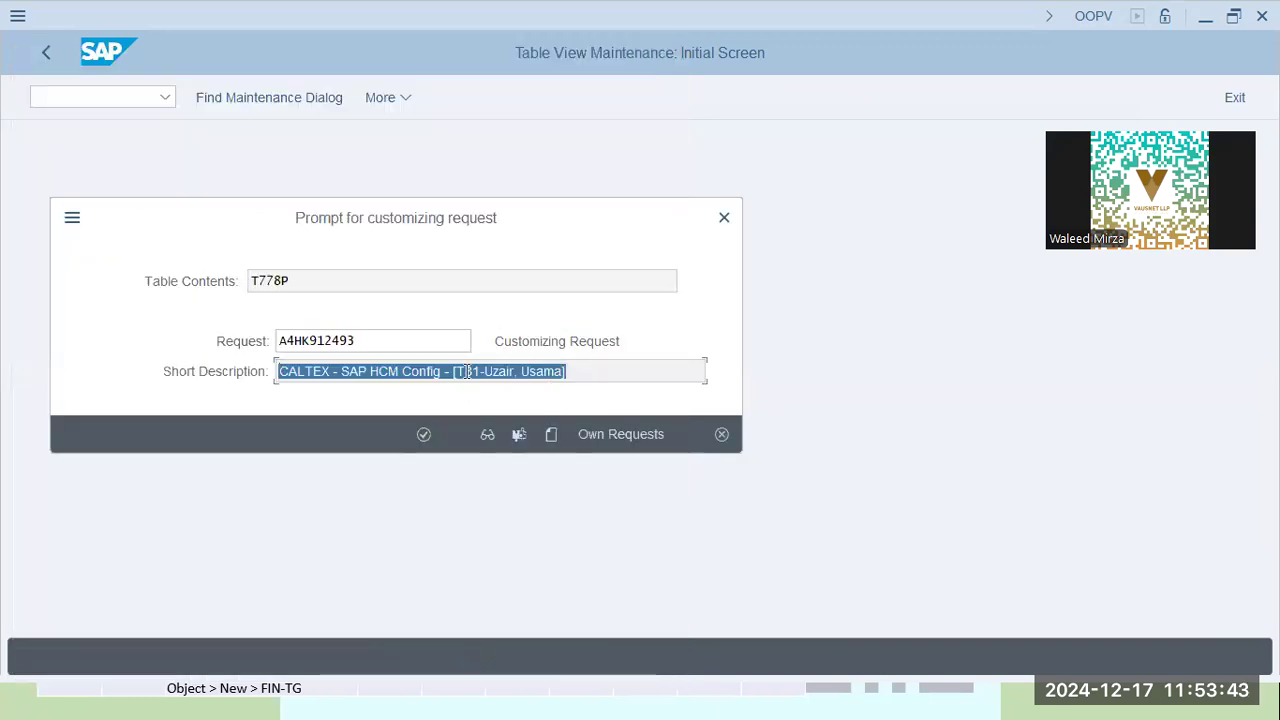
click(461, 371)
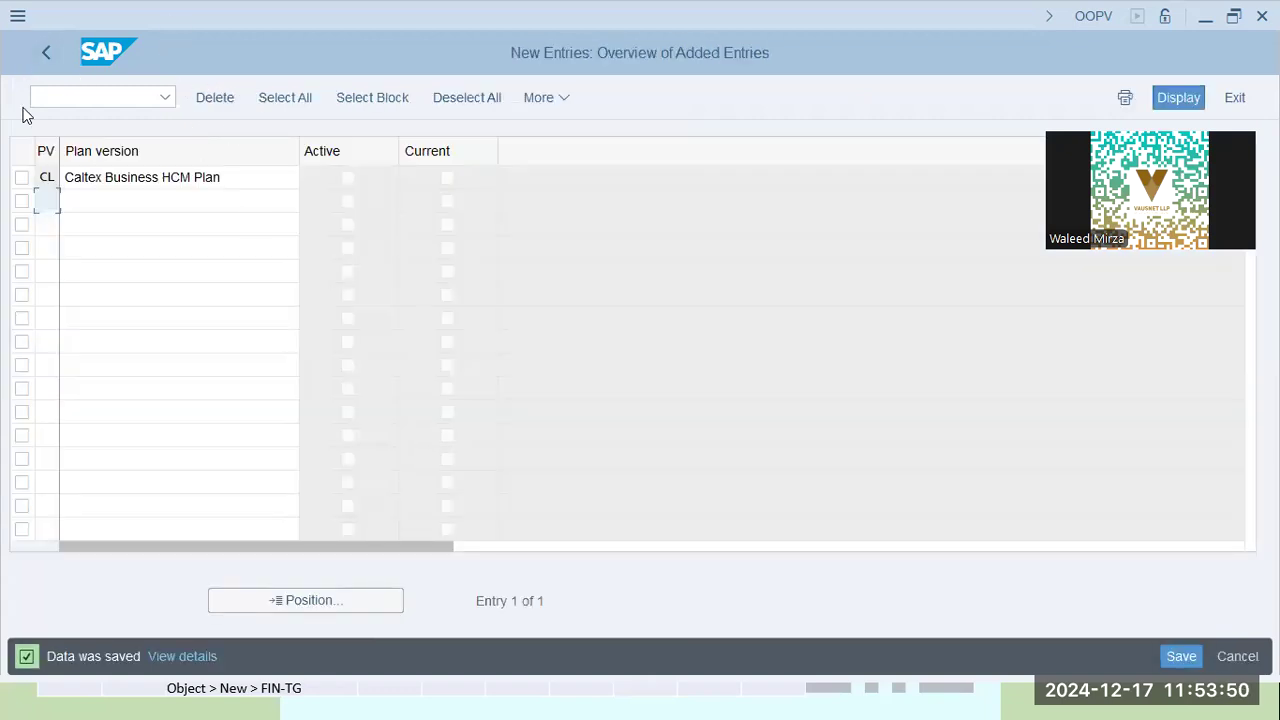
Go back to the Plan Versions overview and check the CL row's Active and Current flags
click(447, 177)
click(40, 52)
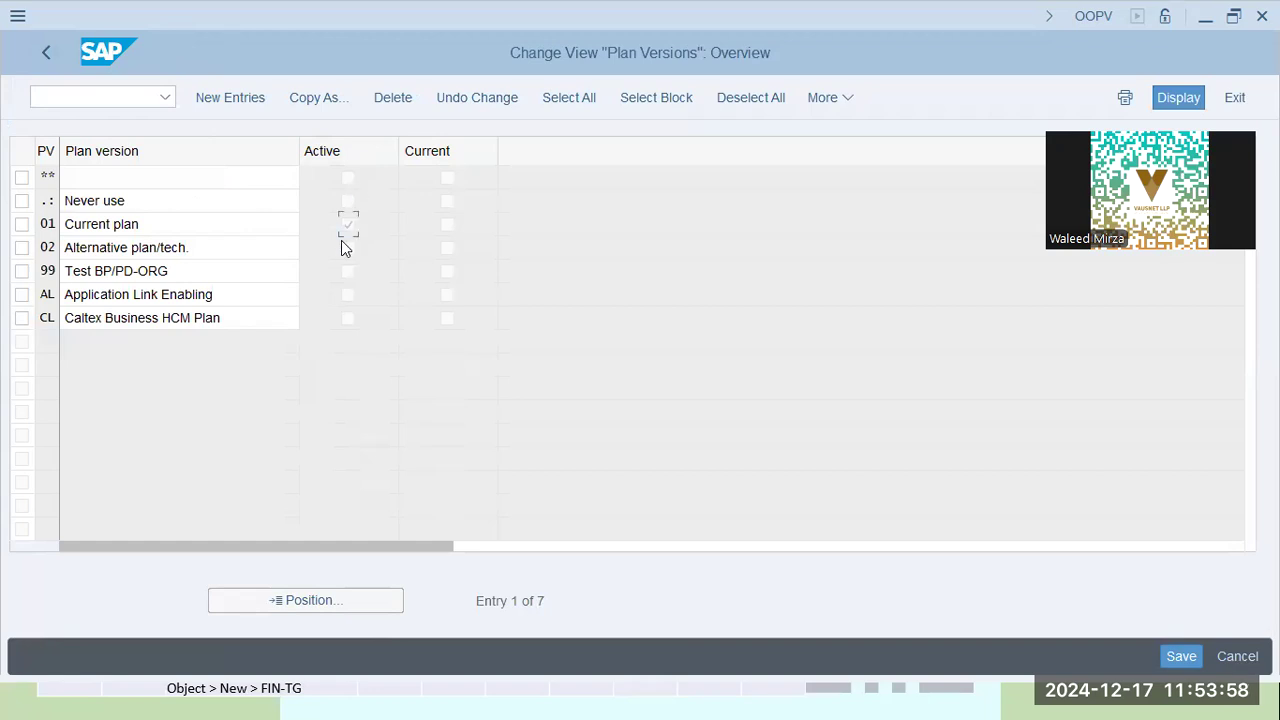
click(262, 319)
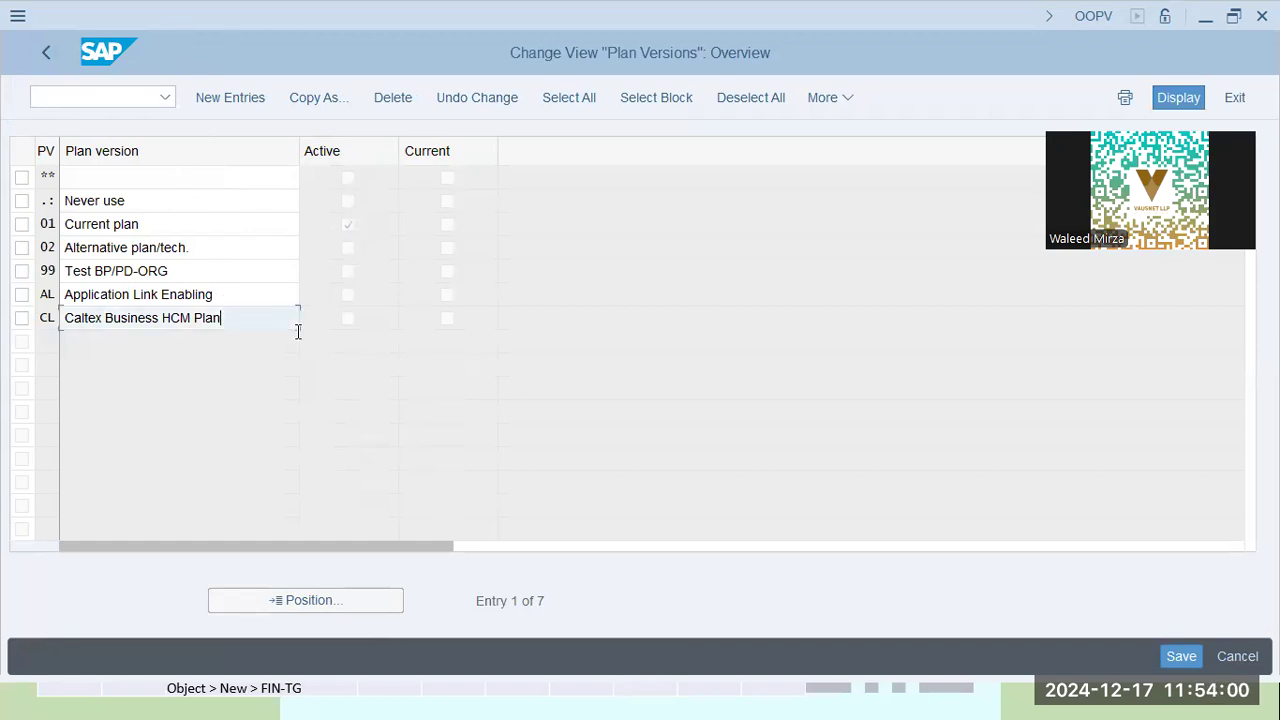
key(Tab)
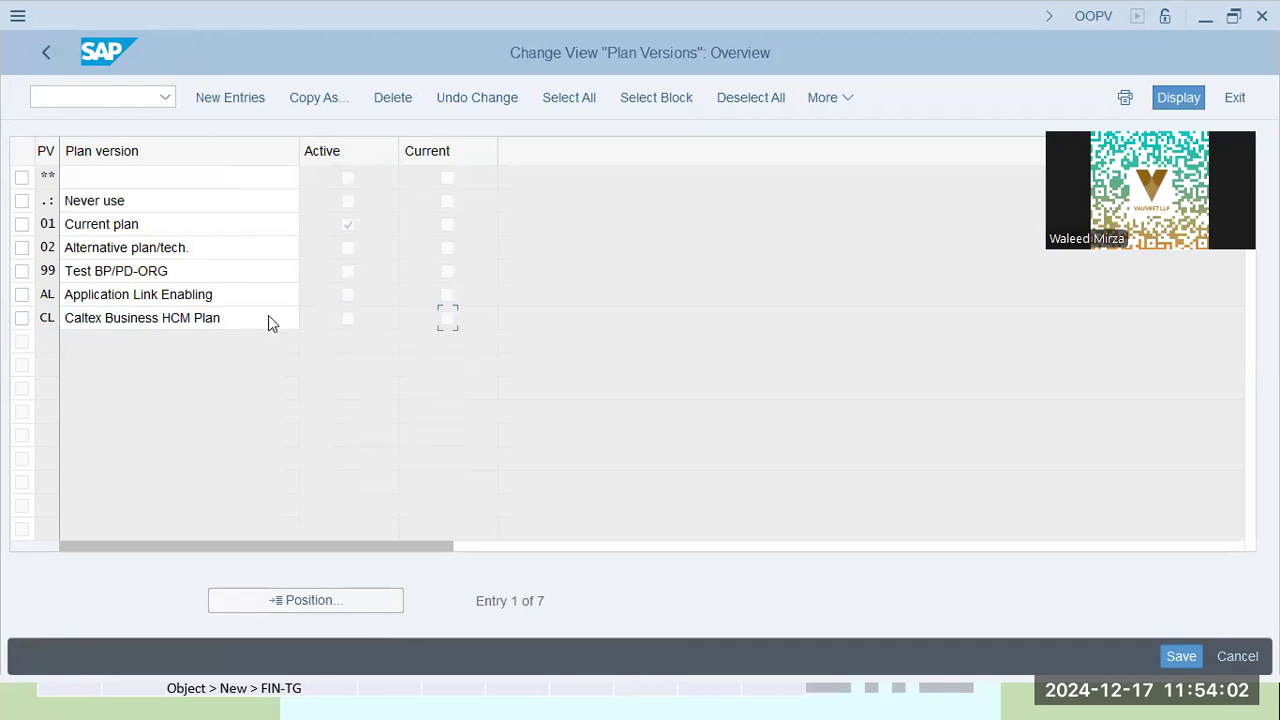
click(475, 322)
key(alt+Tab)
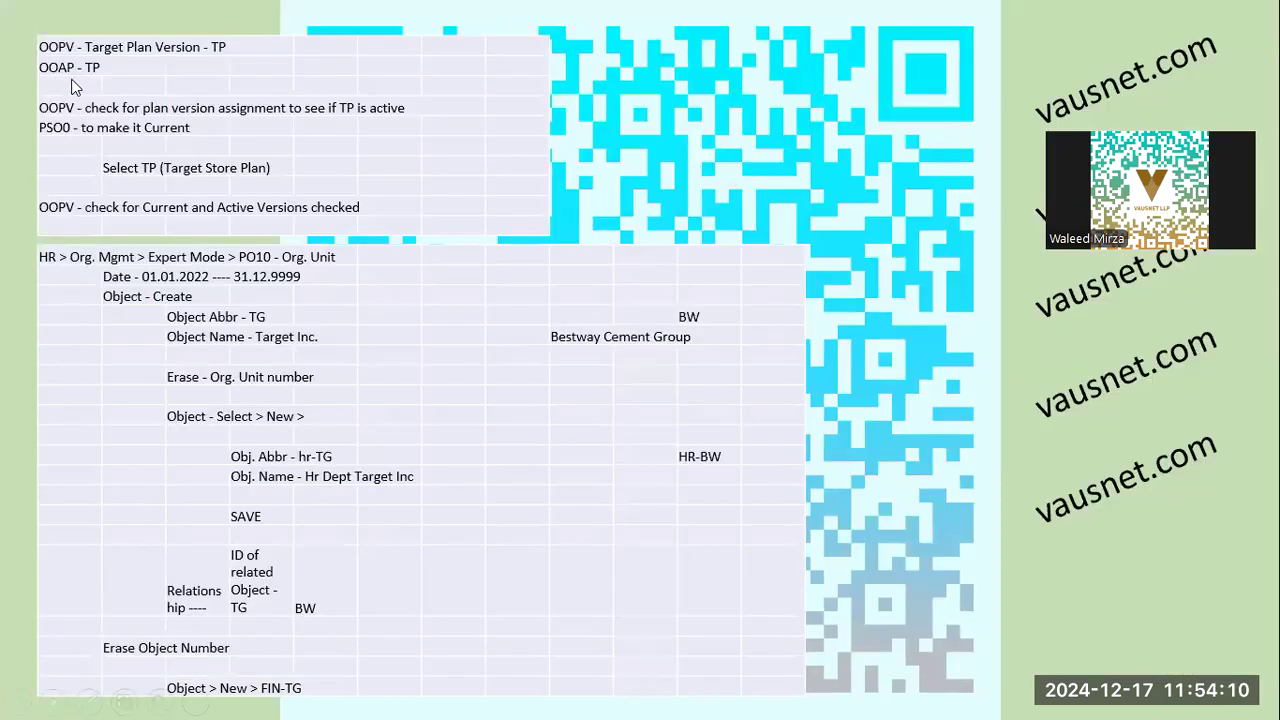
key(alt+Tab)
Run OOAP and select the PLOGI active plan version value 01
text(ooap)
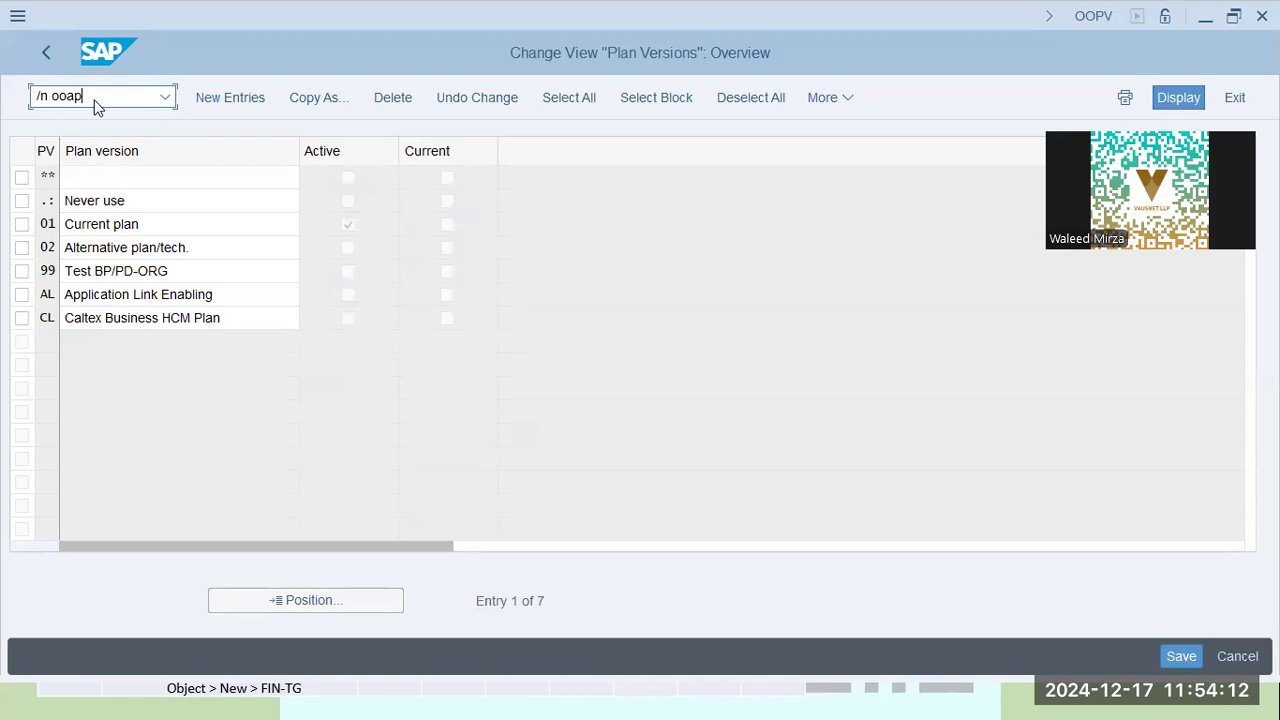
key(Return)
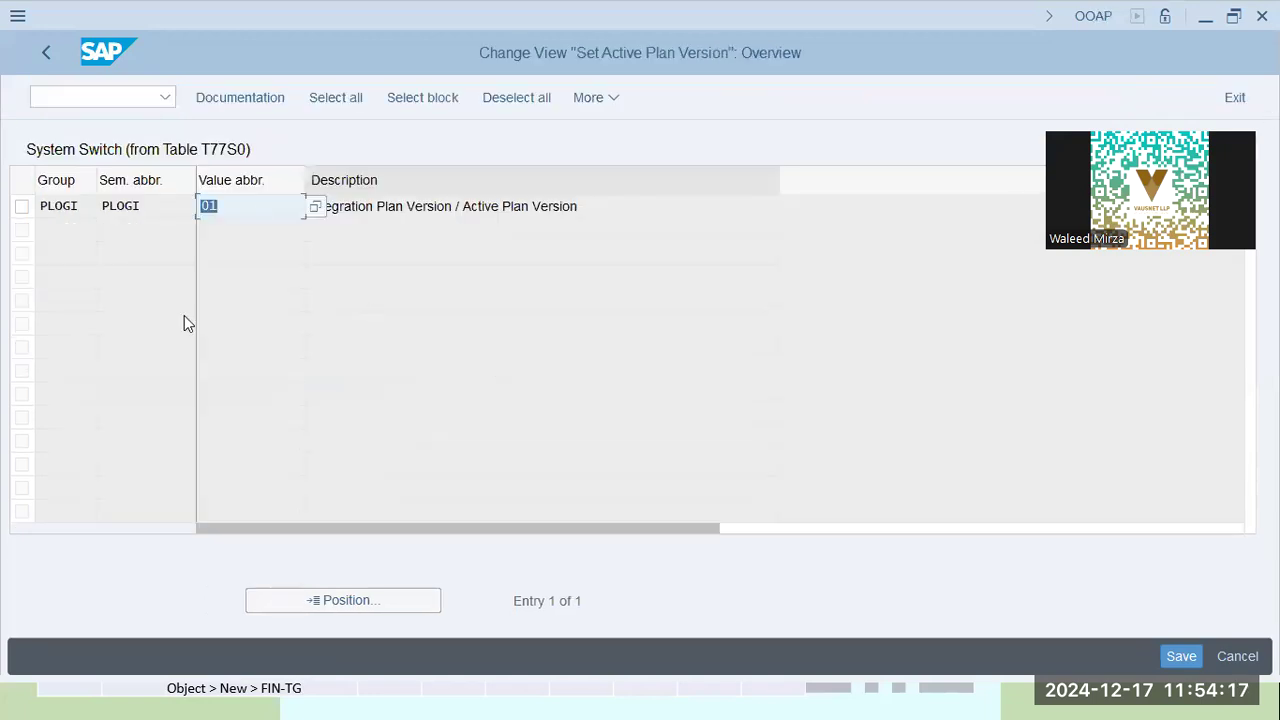
click(251, 209)
double_click(251, 209)
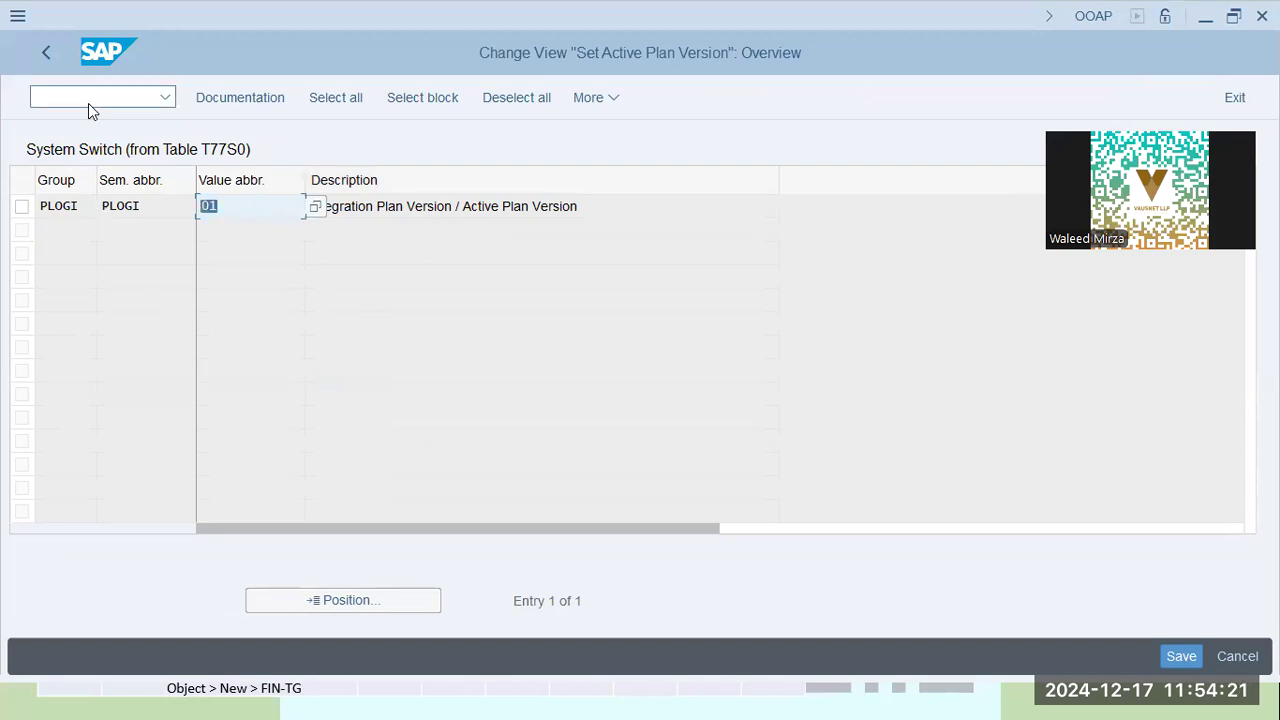
key(alt+Tab)
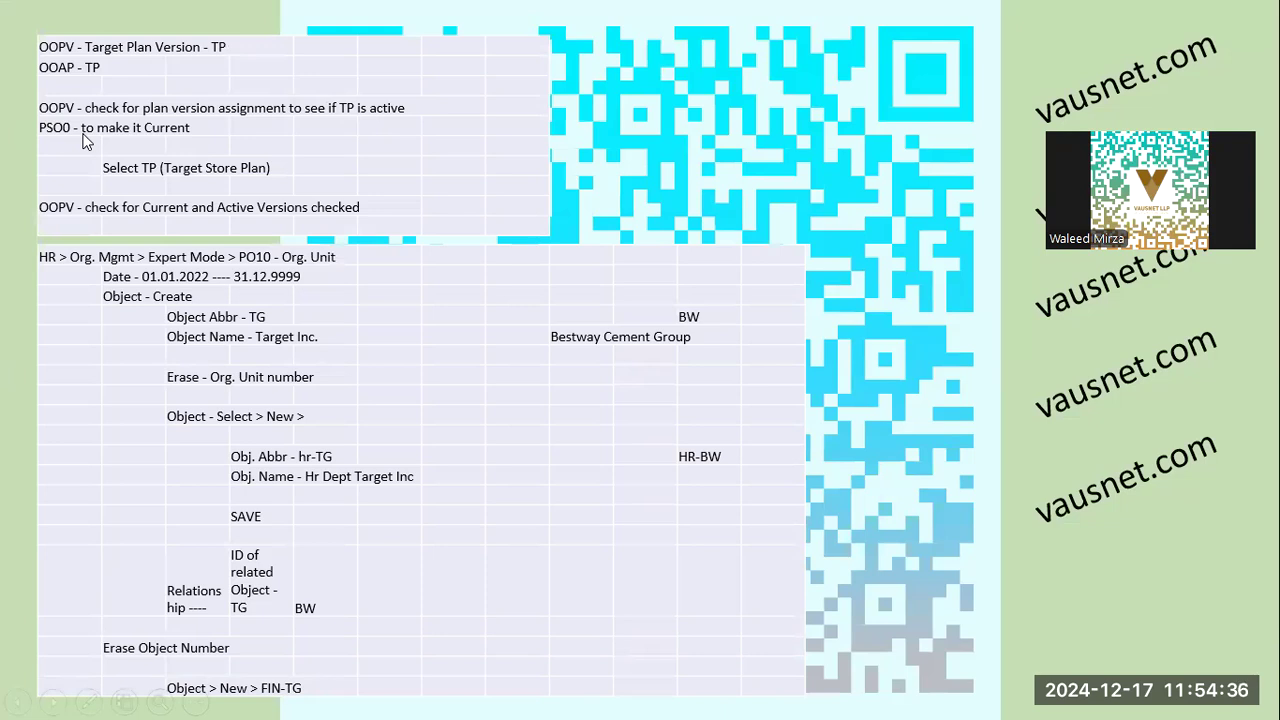
Run PSO0, pick Caltex Business HCM Plan as the plan version, and transfer it
key(alt+Tab)
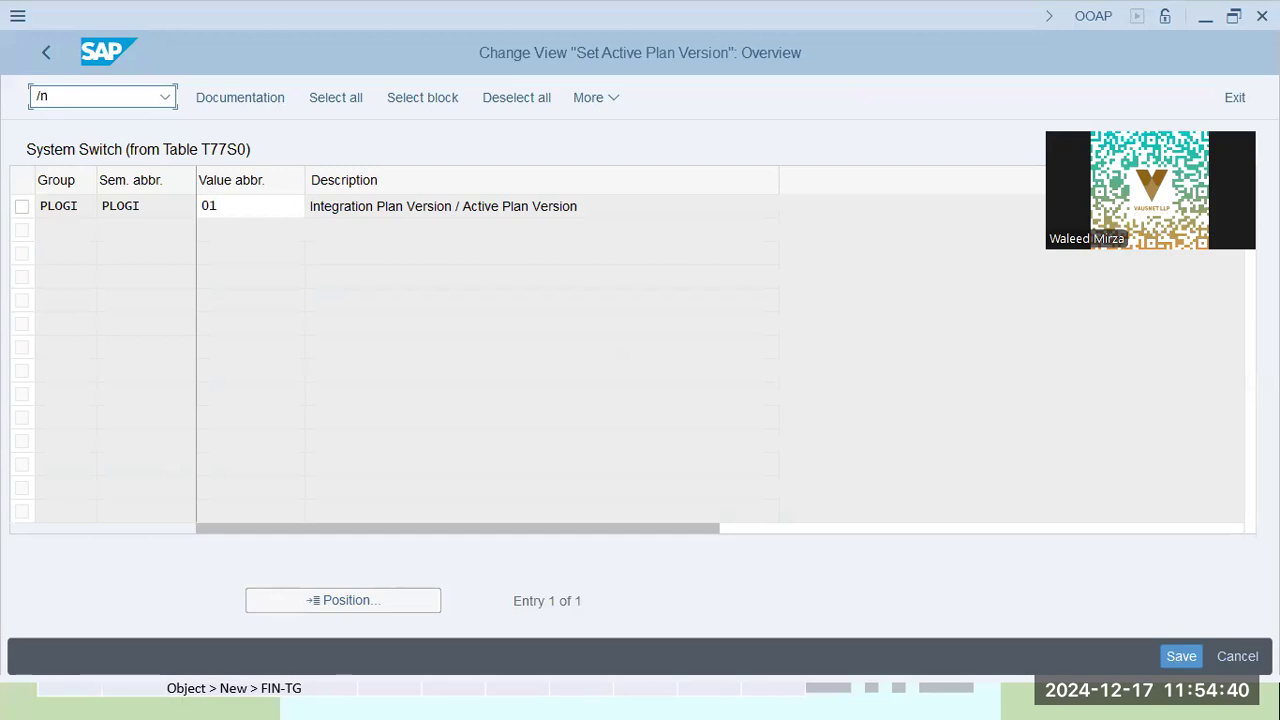
key(alt+Tab)
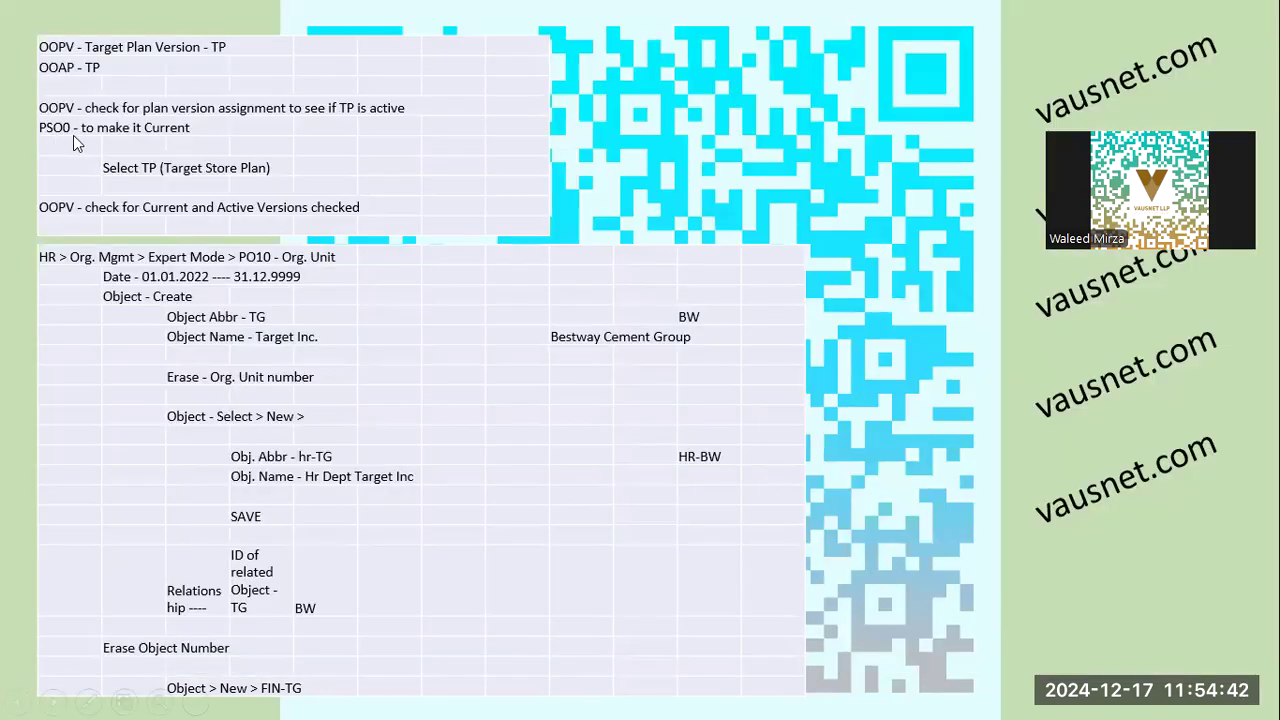
key(alt+Tab)
text(po)
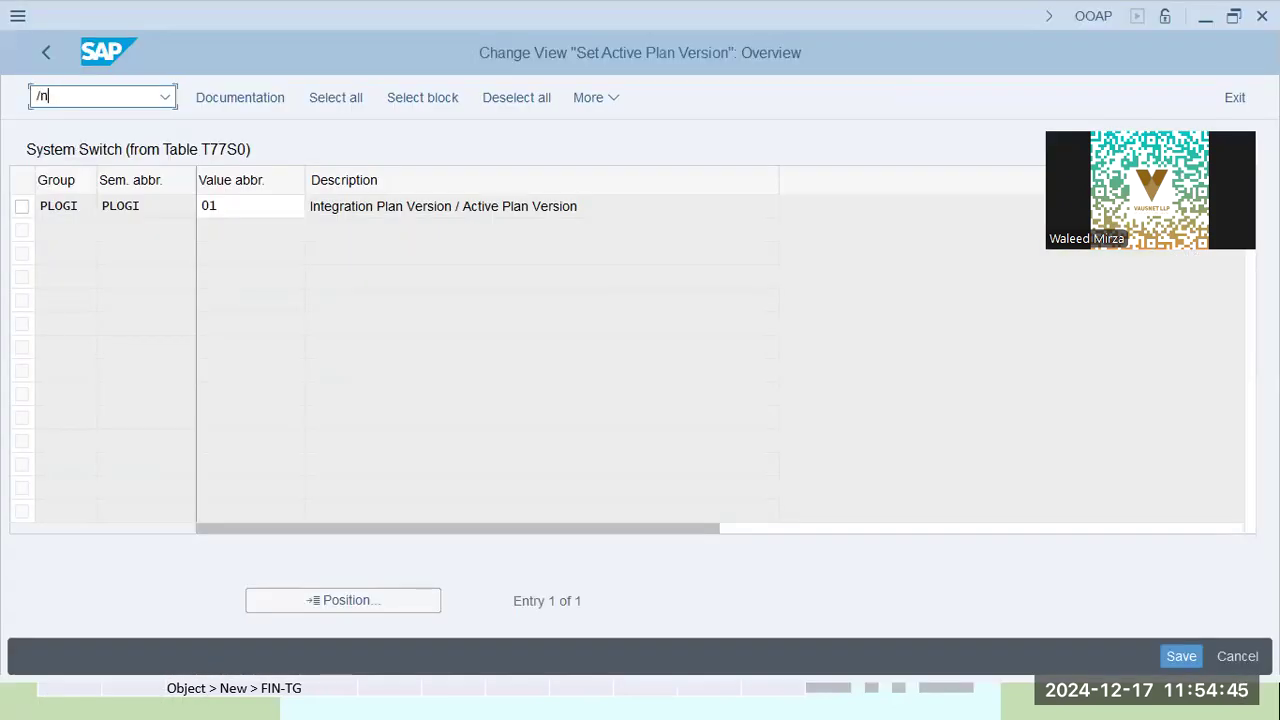
text(s)
key(BackSpace)
key(BackSpace)
text(so0)
key(Return)
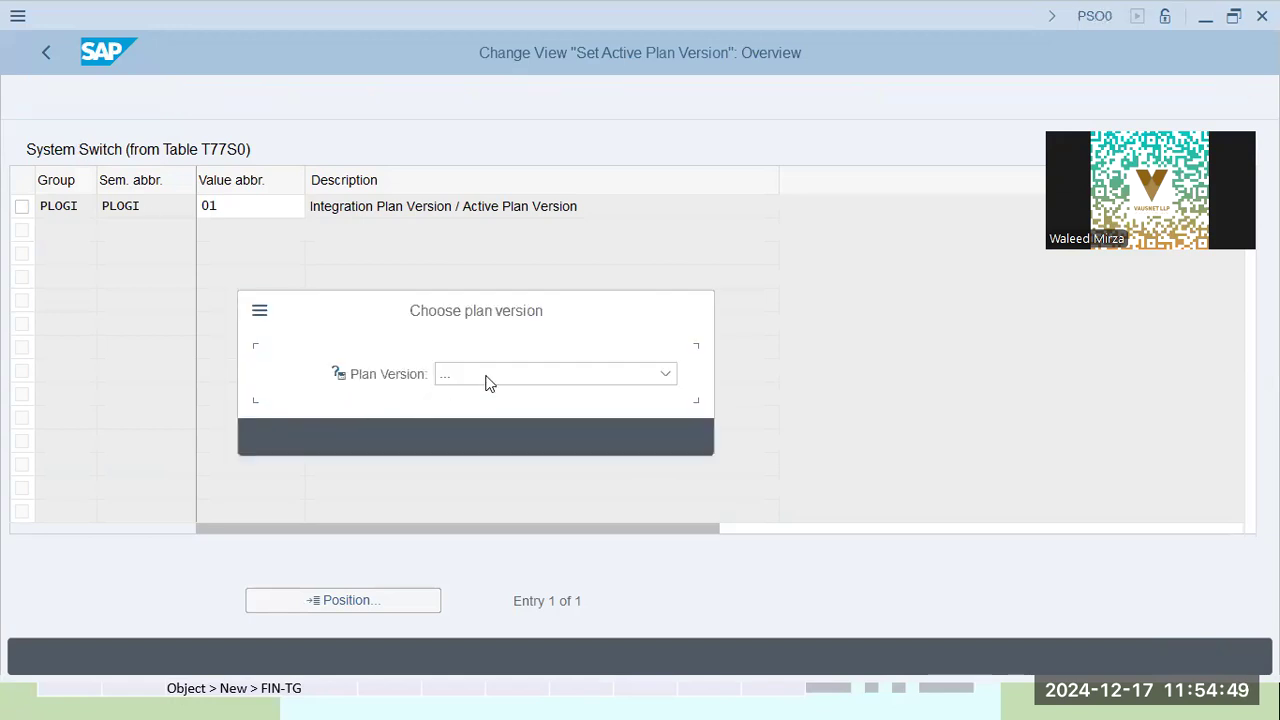
click(487, 375)
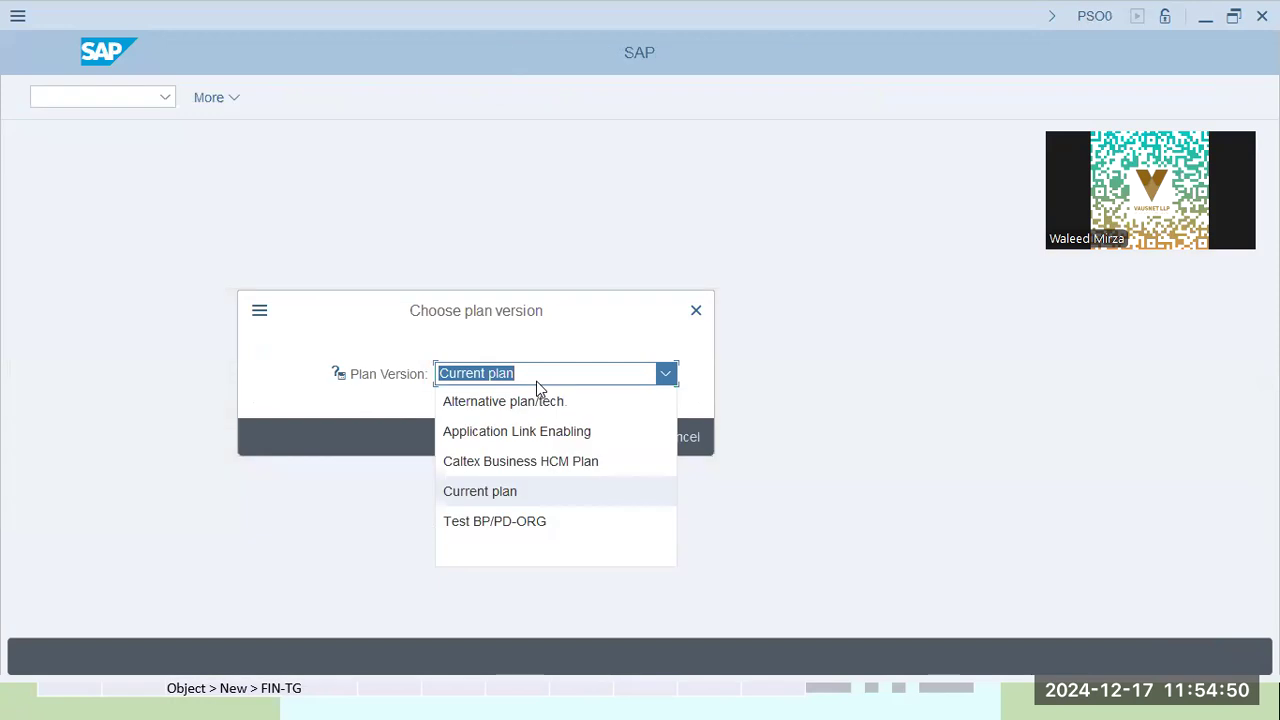
click(528, 463)
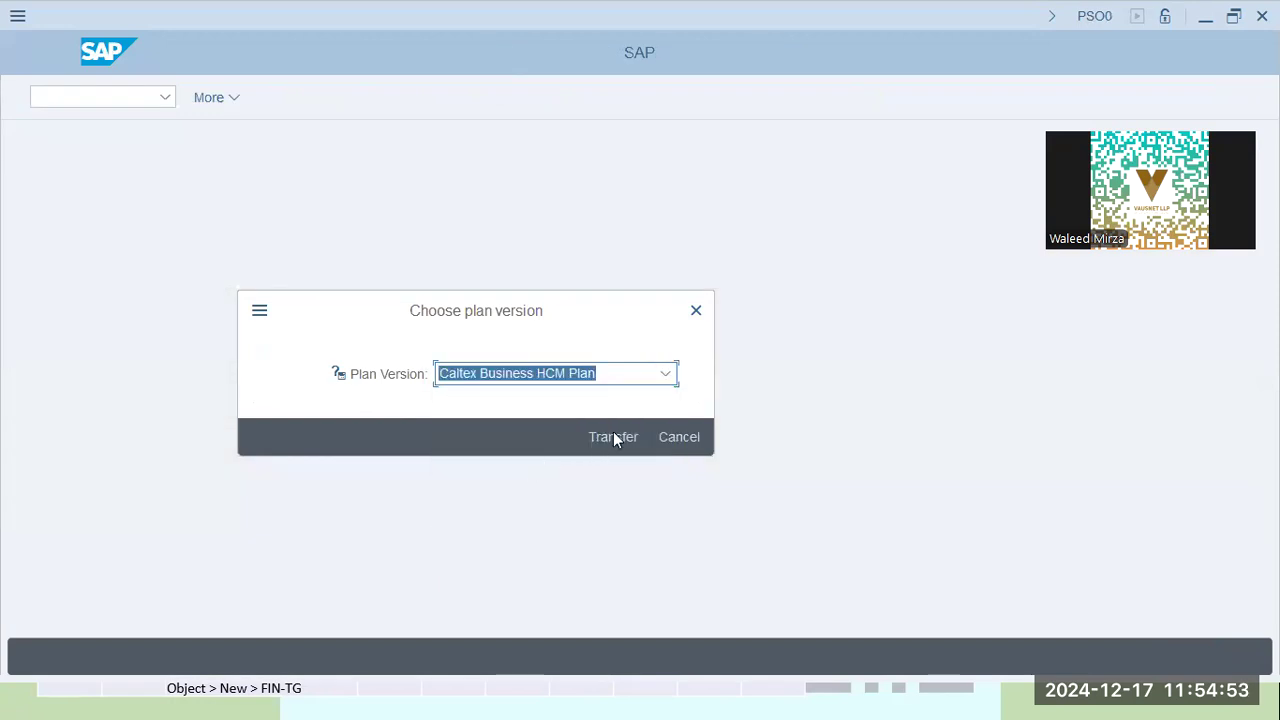
click(600, 436)
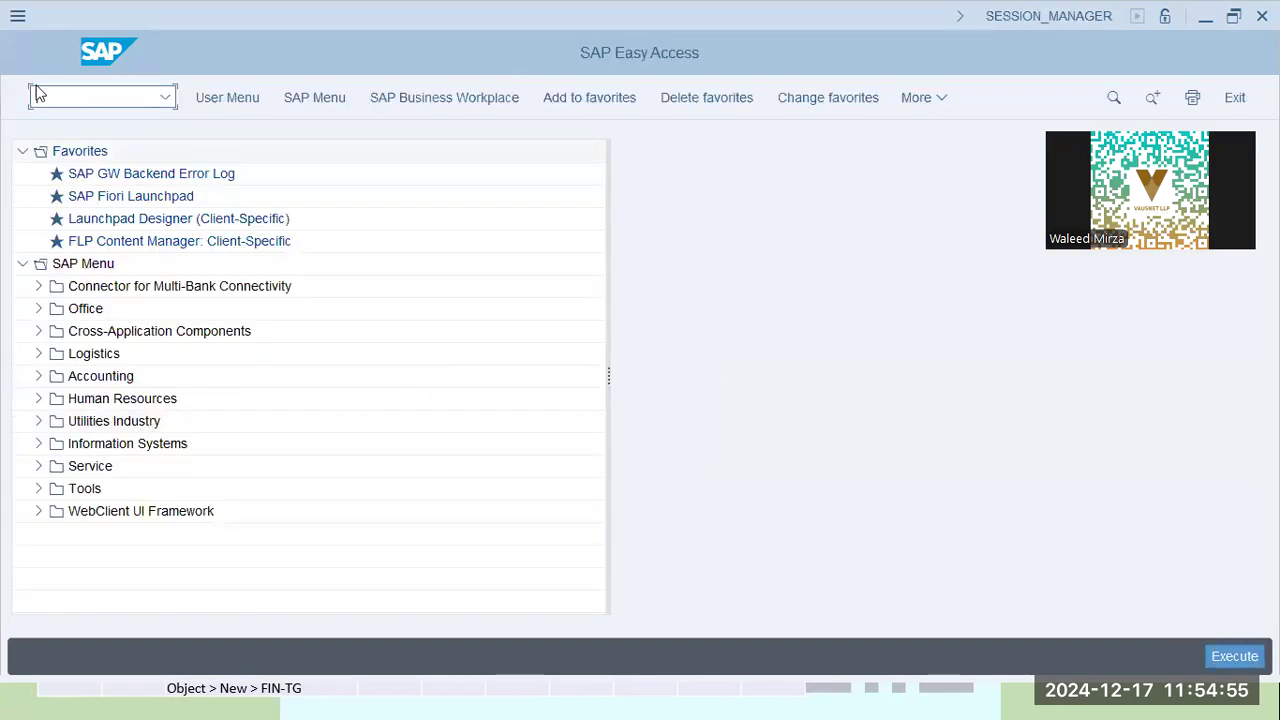
Reopen the plan versions overview and inspect CL's Current flag before switching to the notes
text(spro)
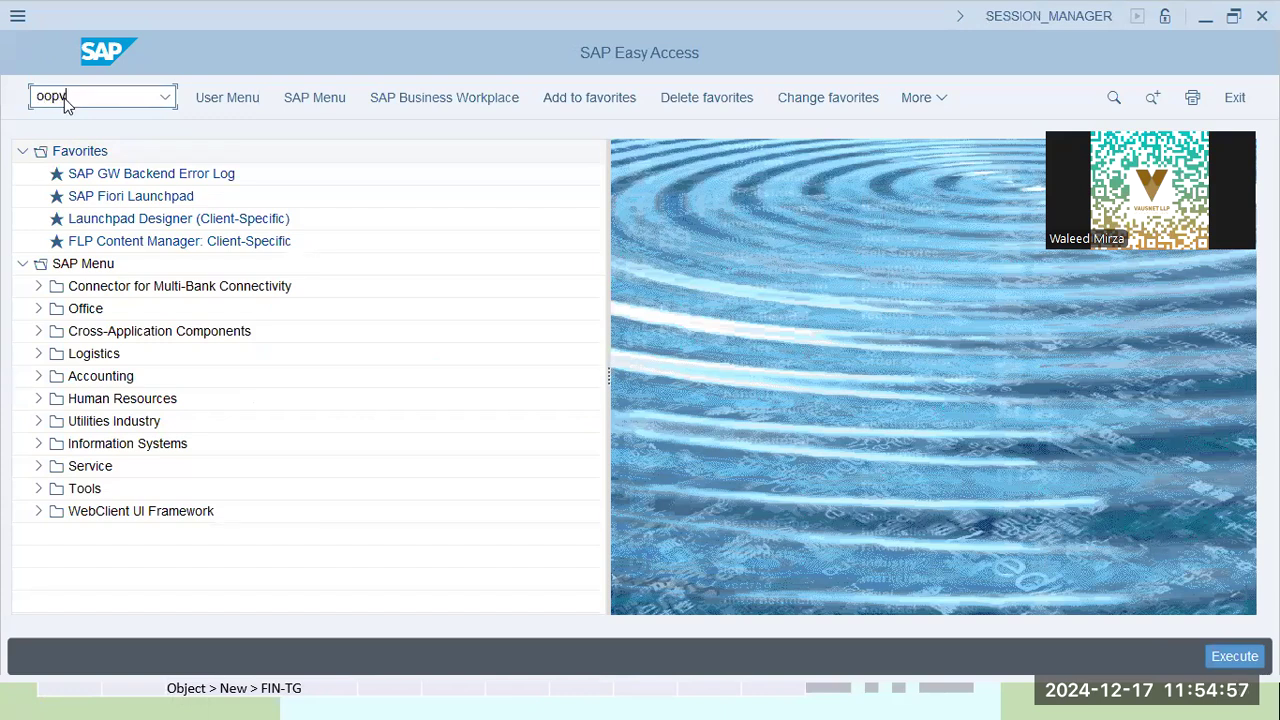
key(Return)
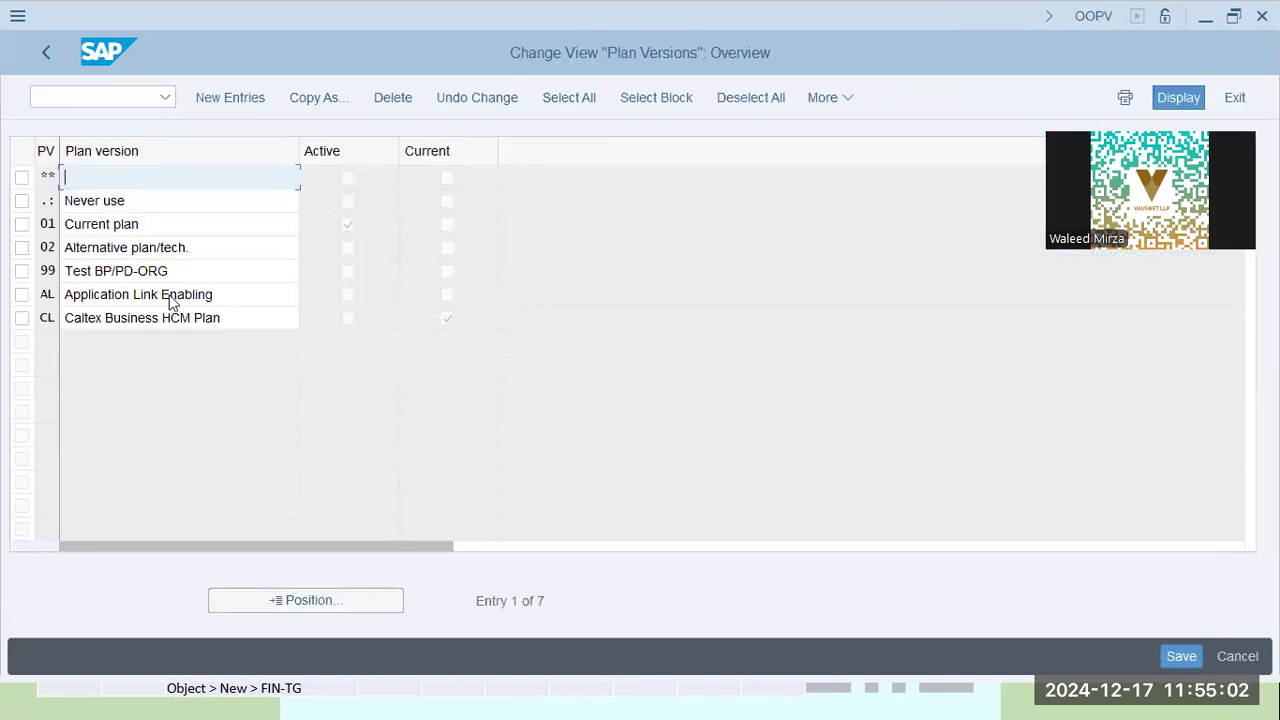
click(449, 320)
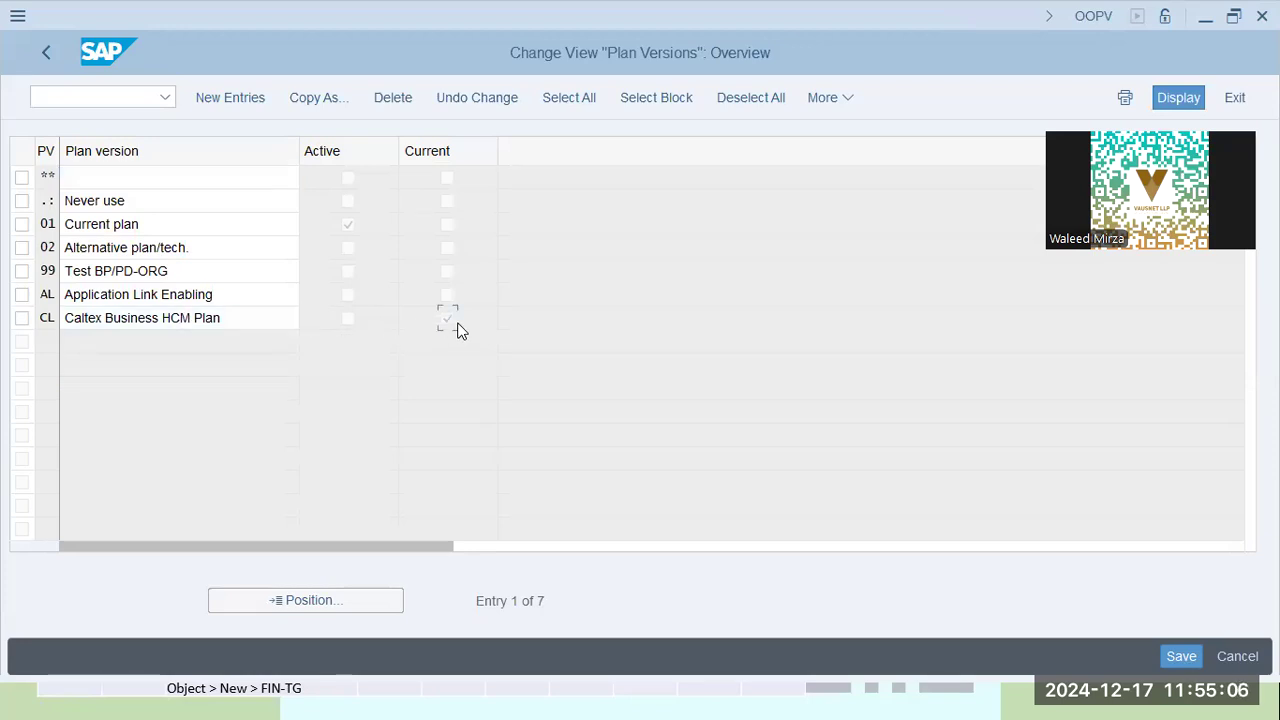
click(256, 310)
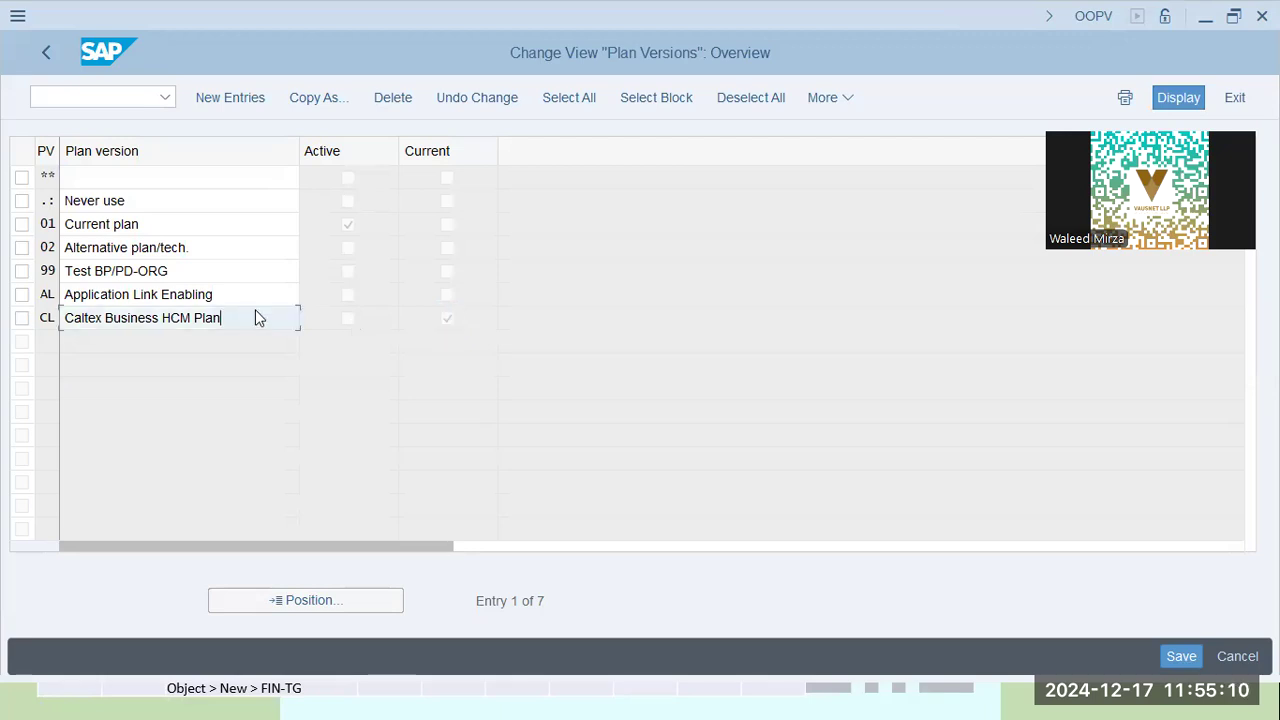
key(alt+Tab)
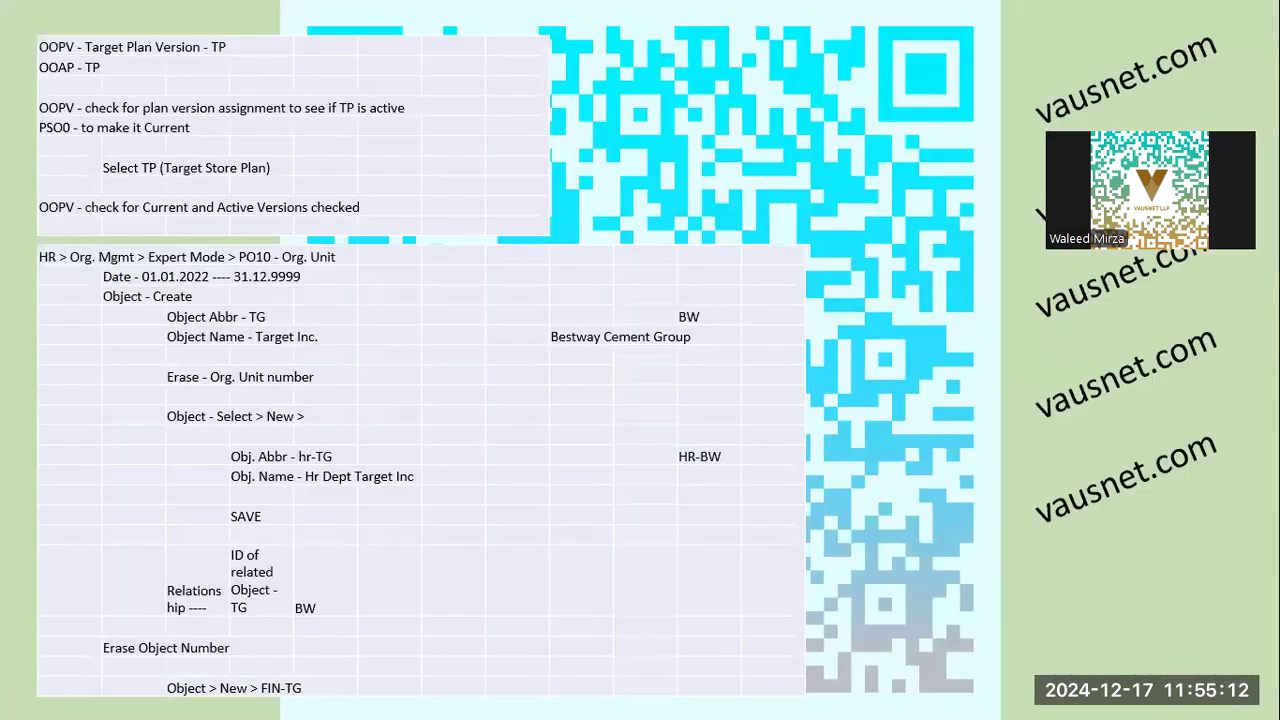
Return to SAP Easy Access and run OOAP for the active plan version switch
key(alt+Tab)
key(BackSpace)
key(BackSpace)
key(BackSpace)
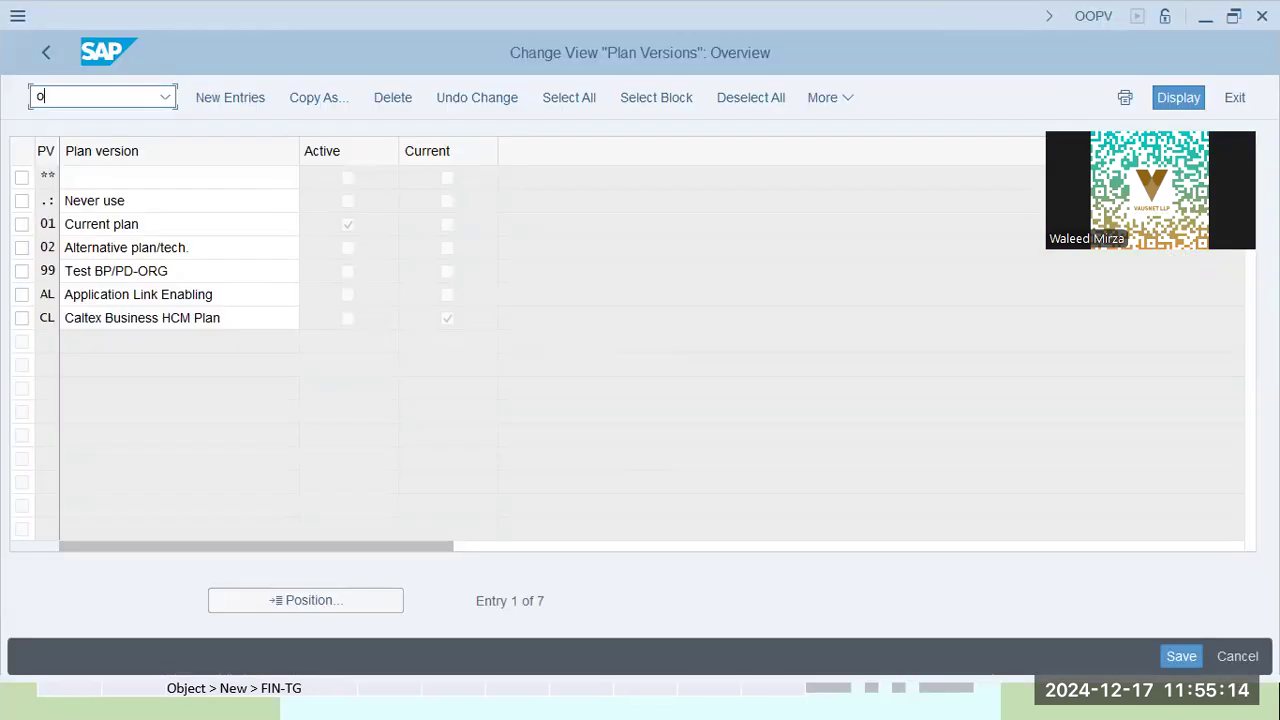
text(/n)
key(Return)
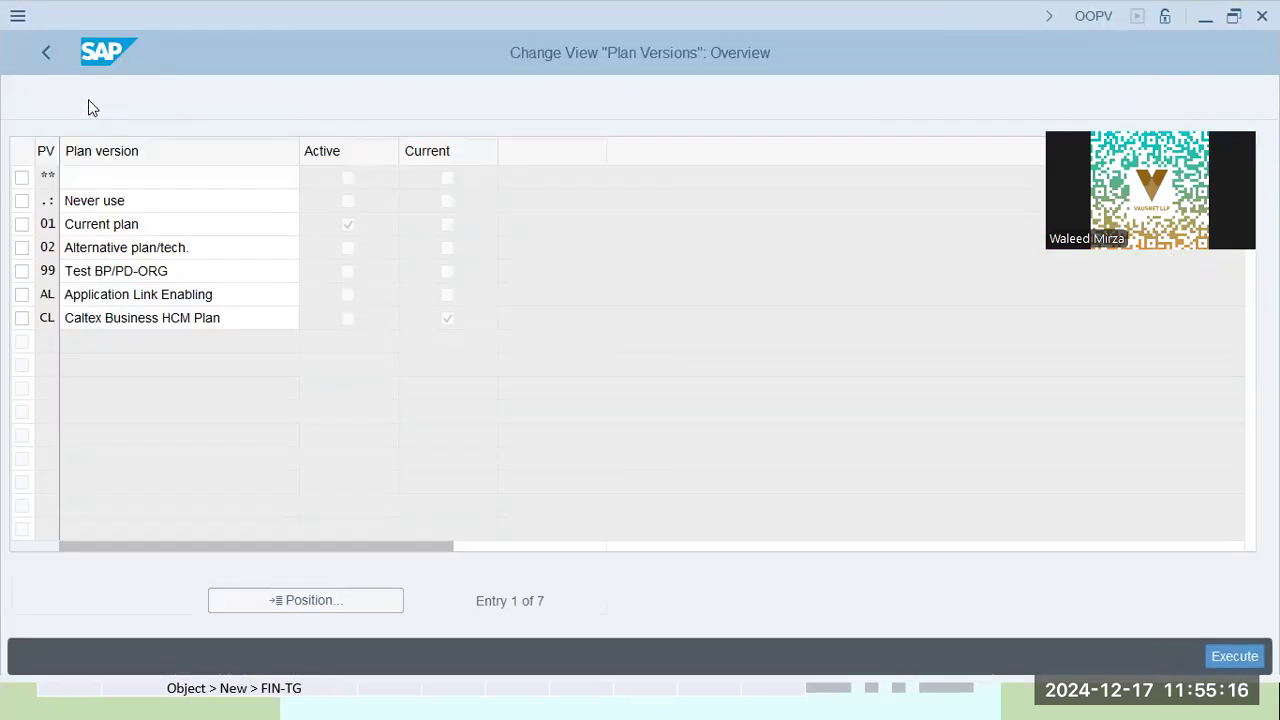
text(/n ob)
key(BackSpace)
key(BackSpace)
key(BackSpace)
key(BackSpace)
key(BackSpace)
text(ooap)
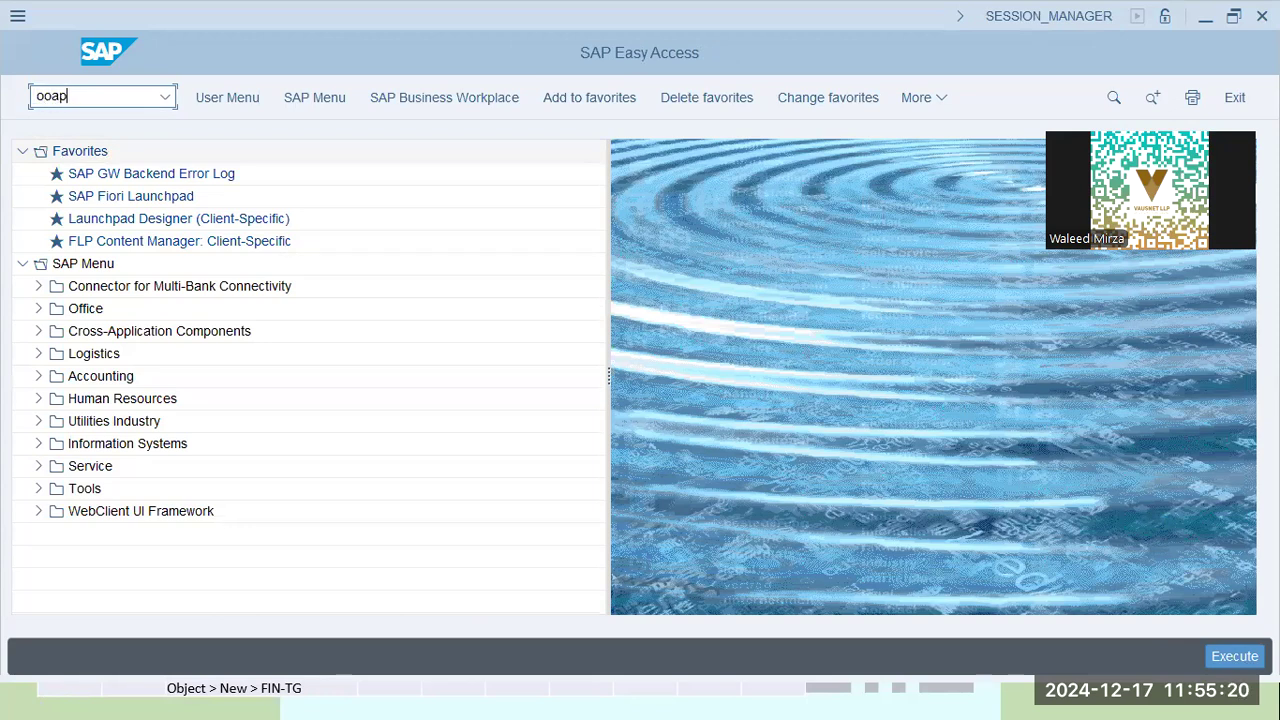
key(Return)
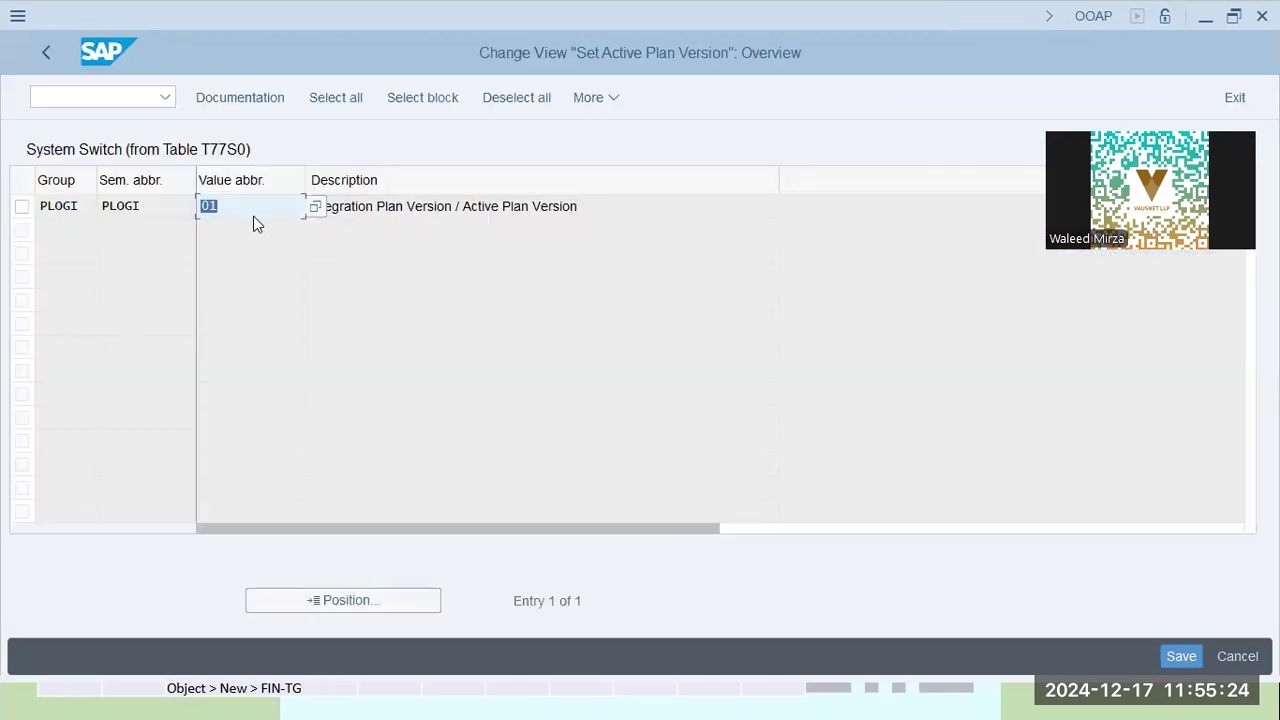
Open value help on PLOGI's value 01, close it unchanged, and save
click(312, 206)
click(313, 212)
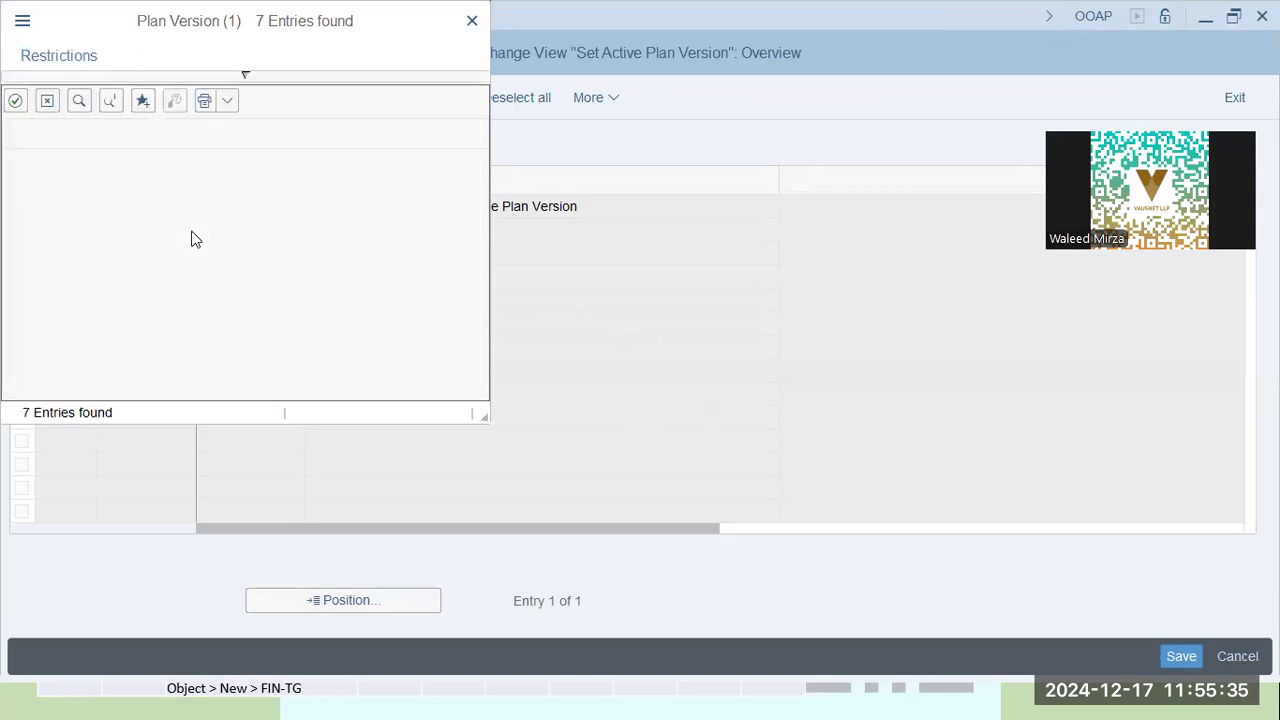
double_click(248, 221)
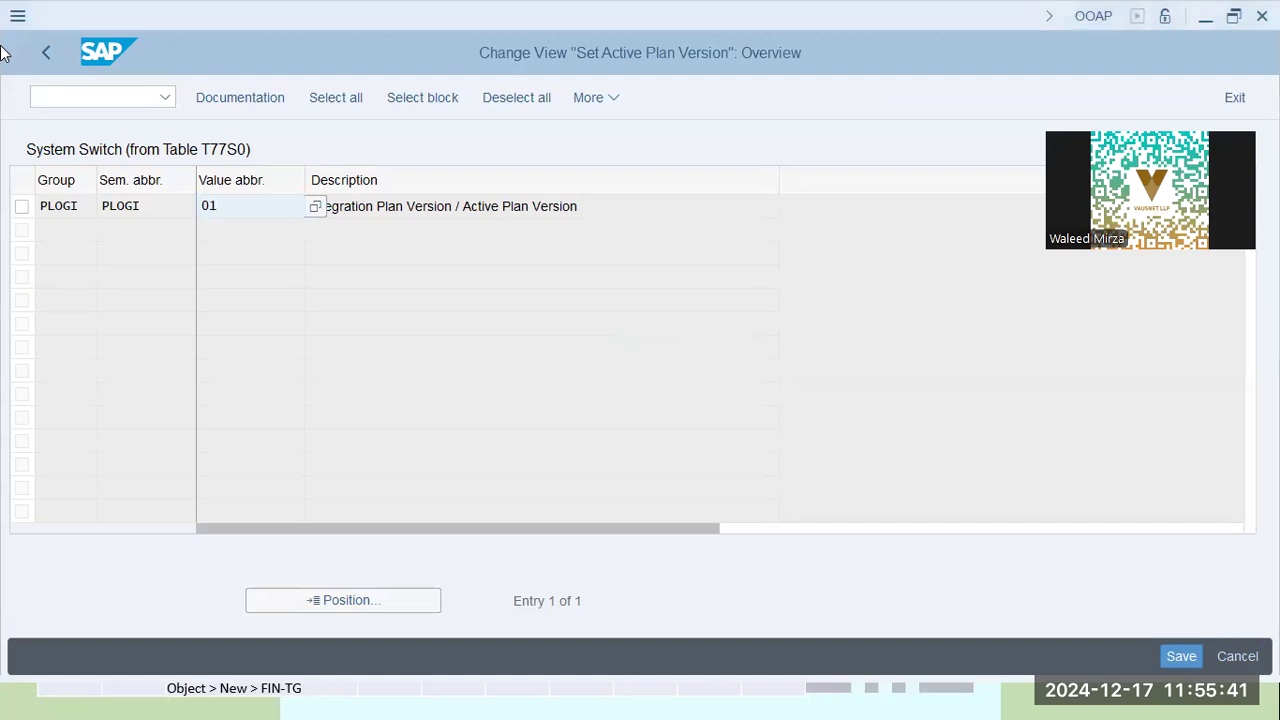
key(Return)
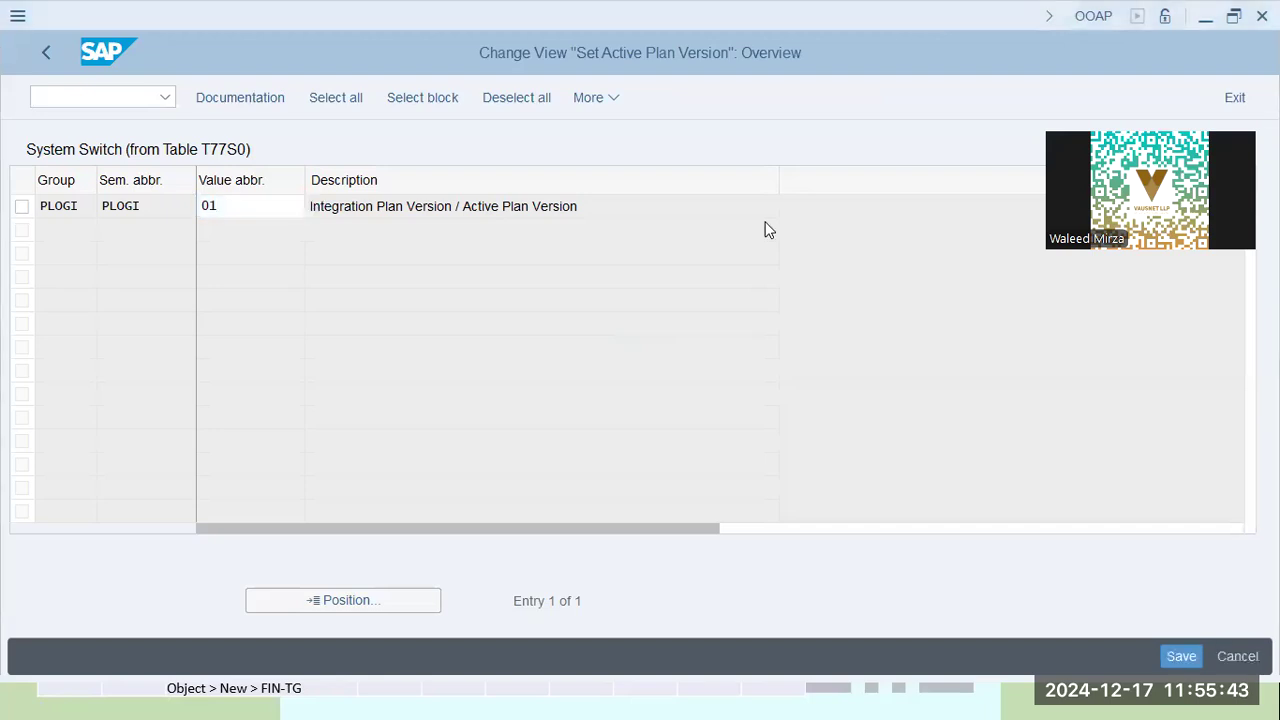
click(1173, 648)
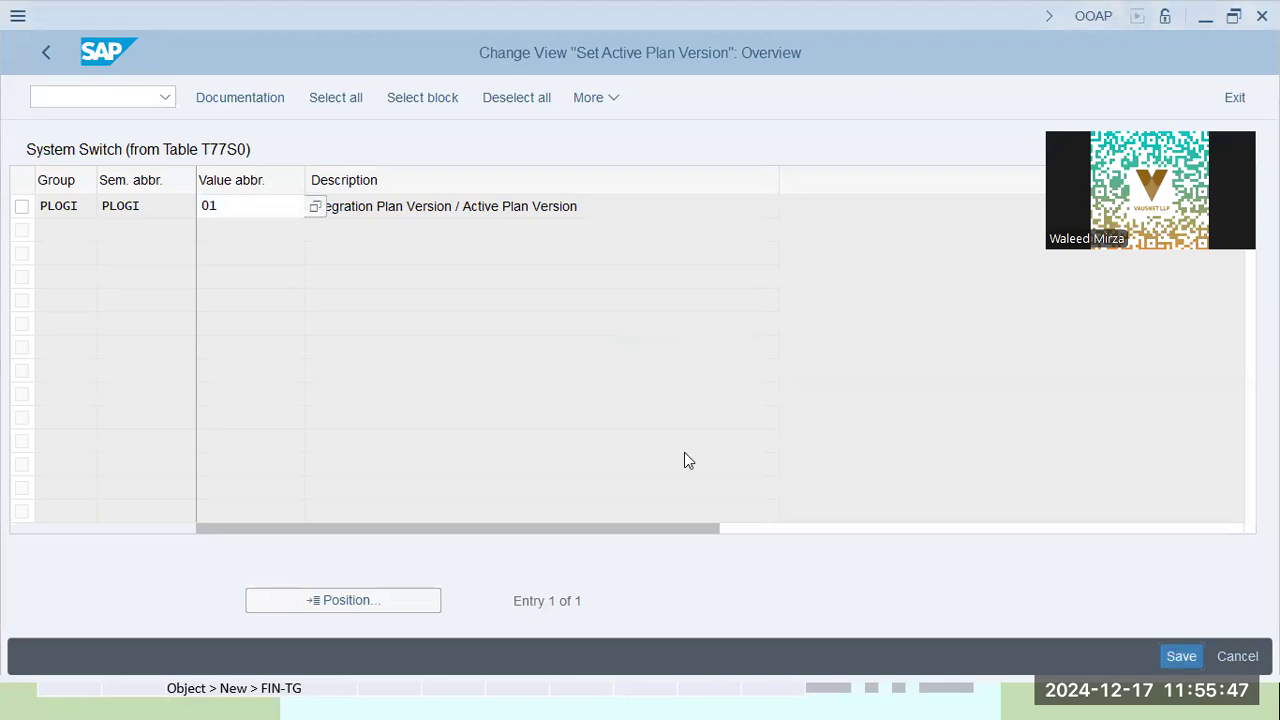
click(107, 97)
text(/n)
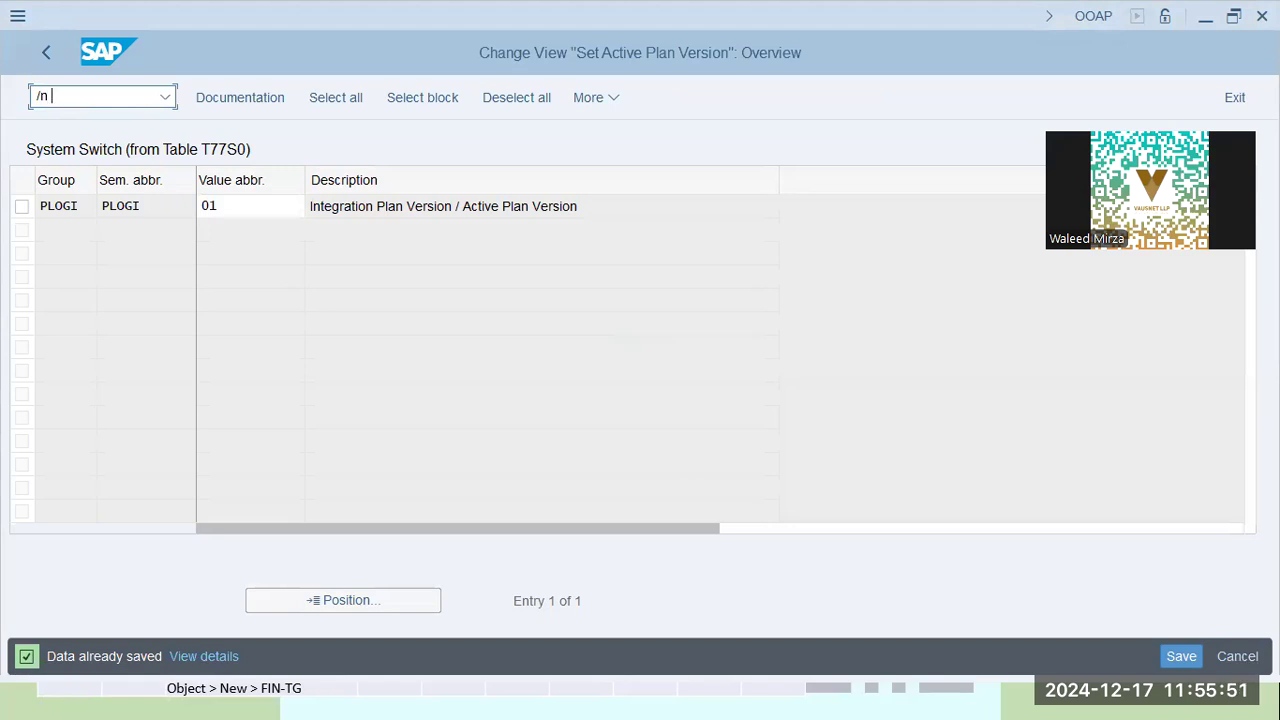
text( oopv)
key(Return)
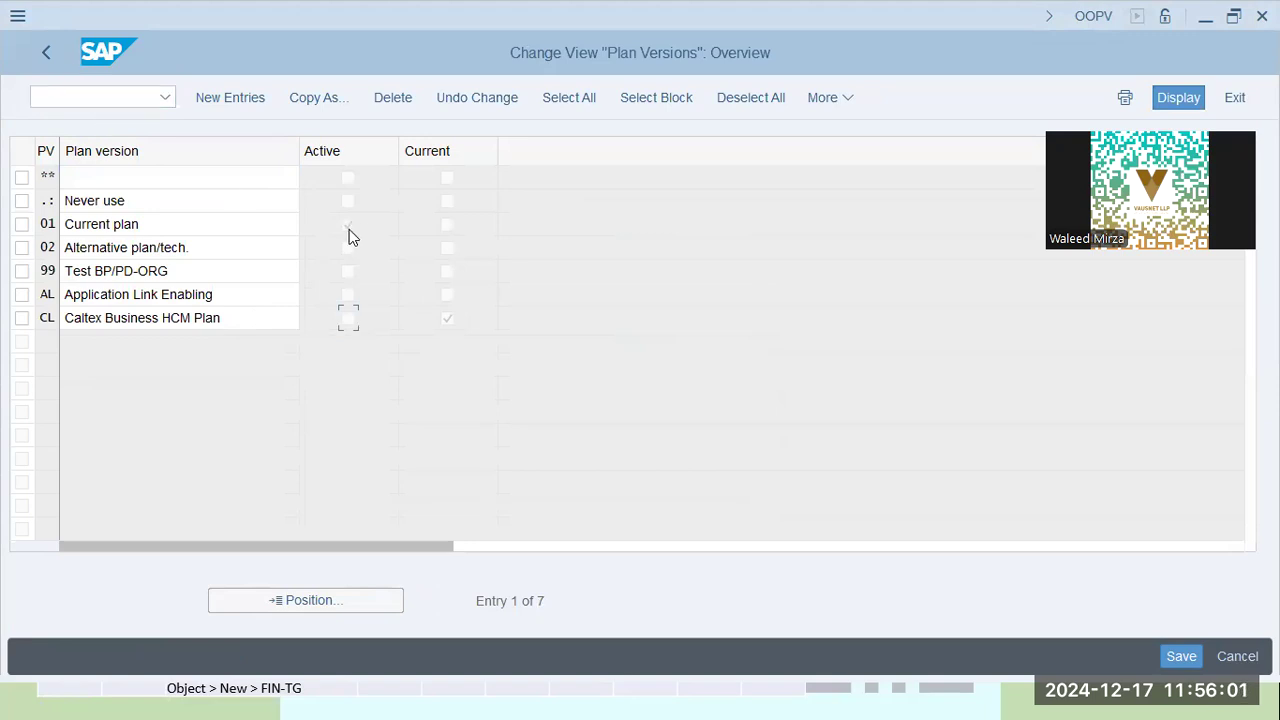
click(114, 102)
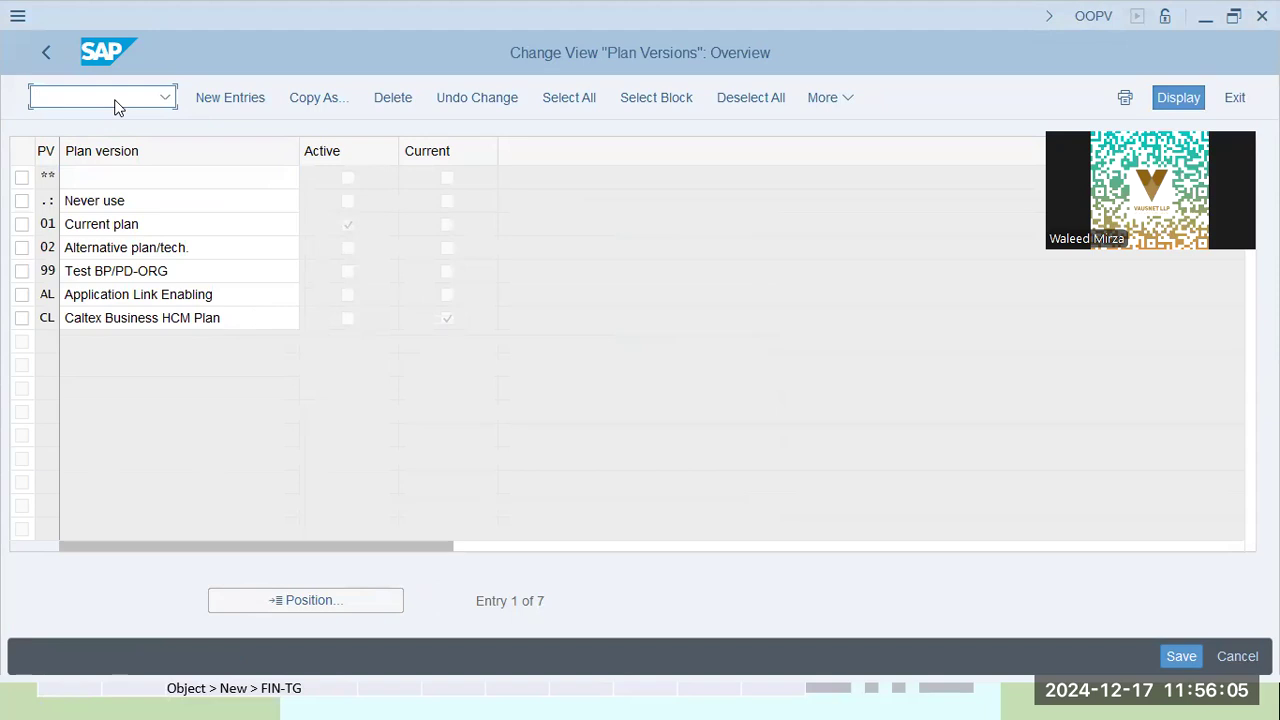
text(/n oopv)
key(alt+Tab)
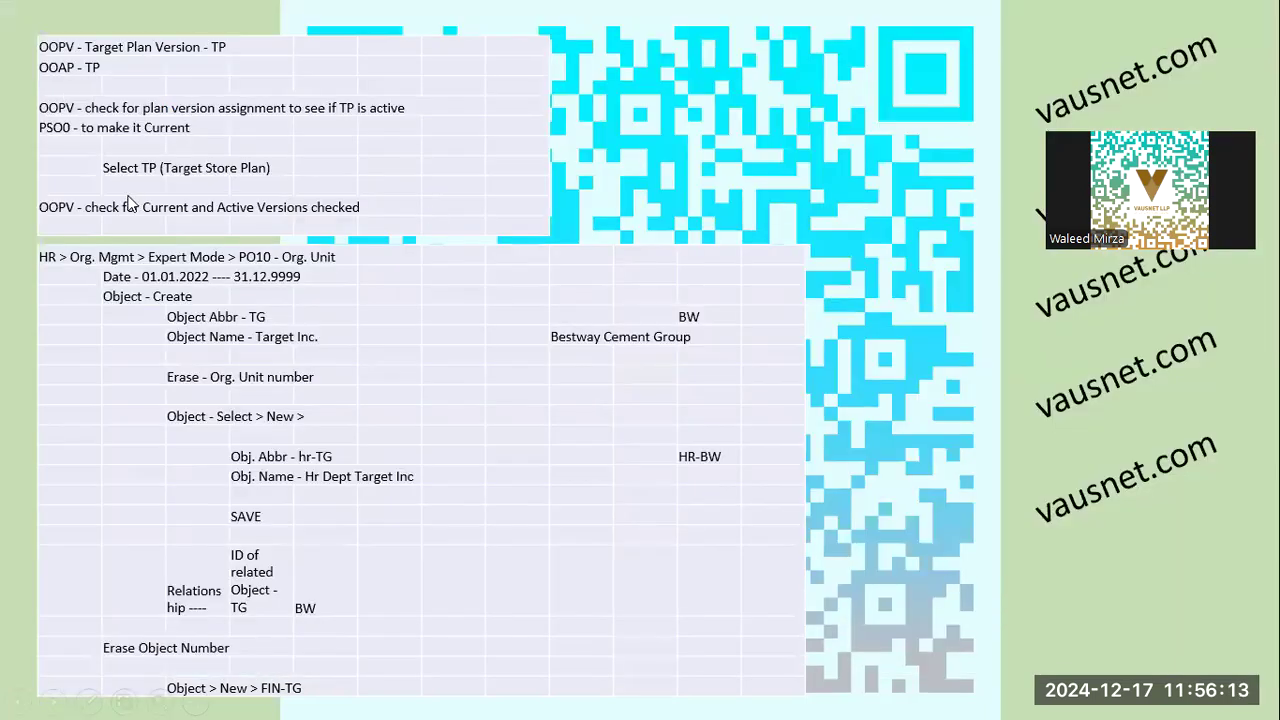
key(alt+Tab)
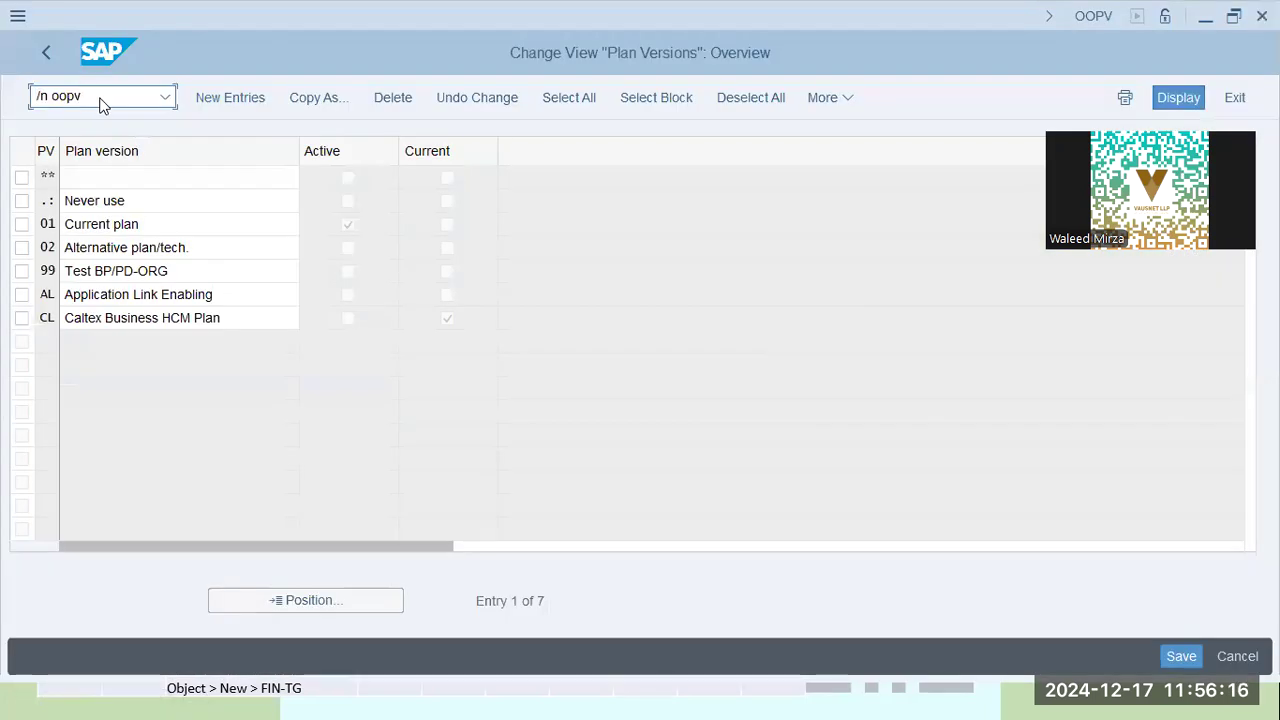
text(pv)
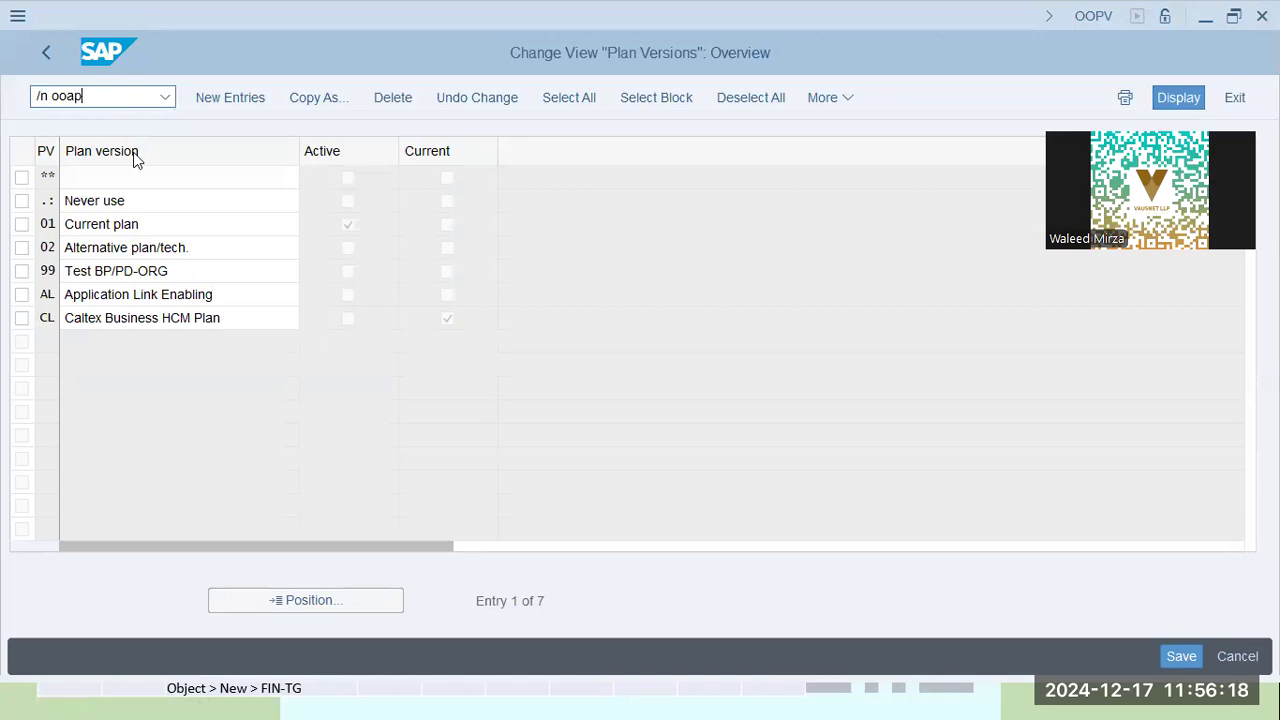
key(Return)
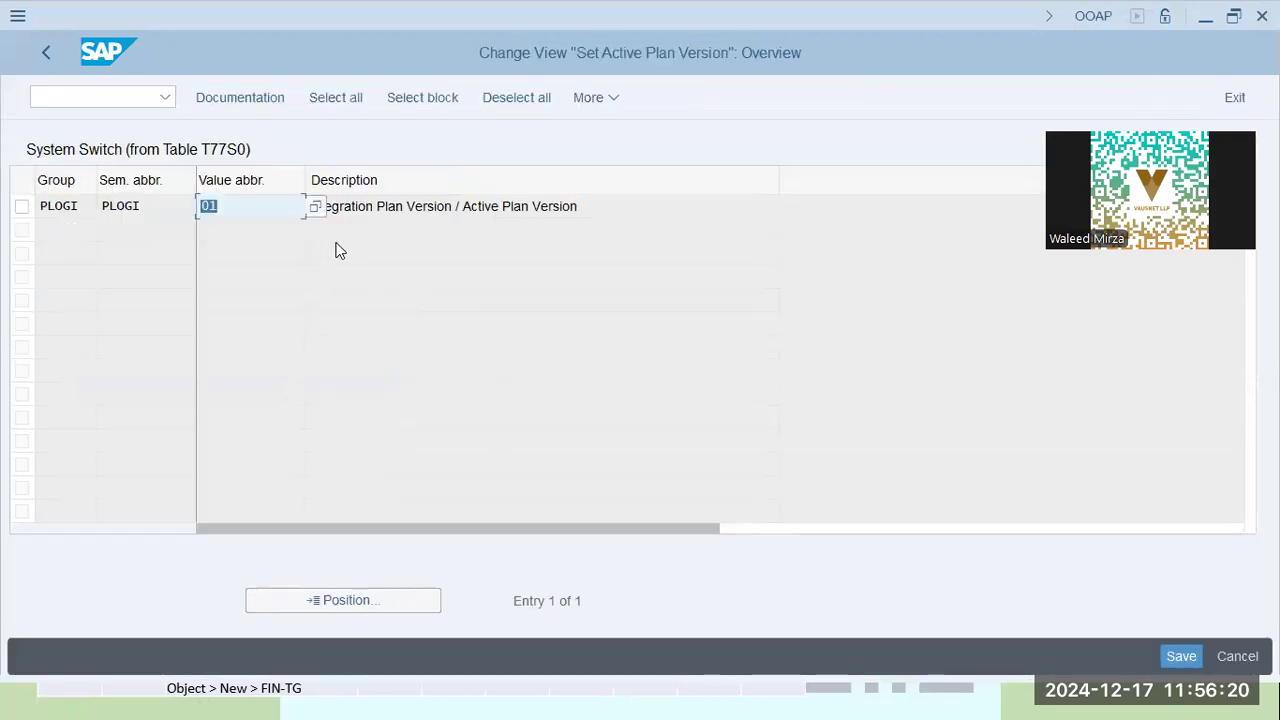
Change PLOGI's value from 01 to CL and save it under the CALTEX customizing request
text(c1)
key(Return)
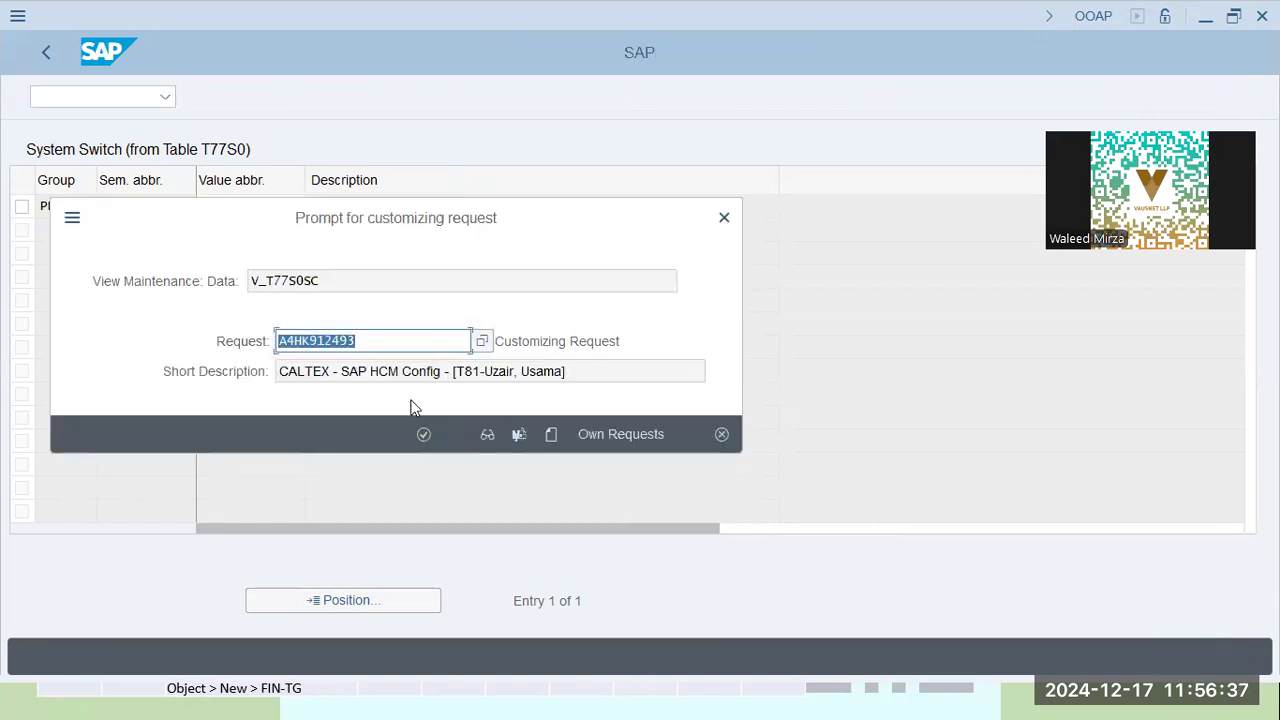
key(Tab)
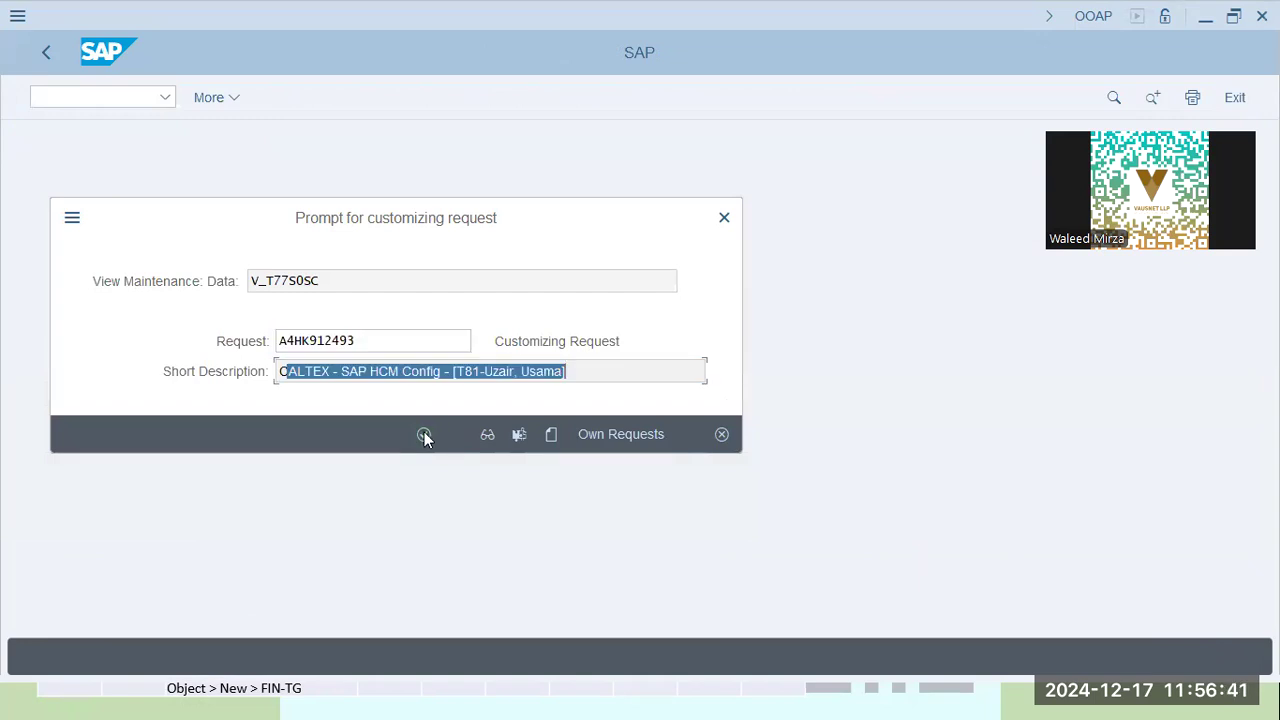
click(424, 434)
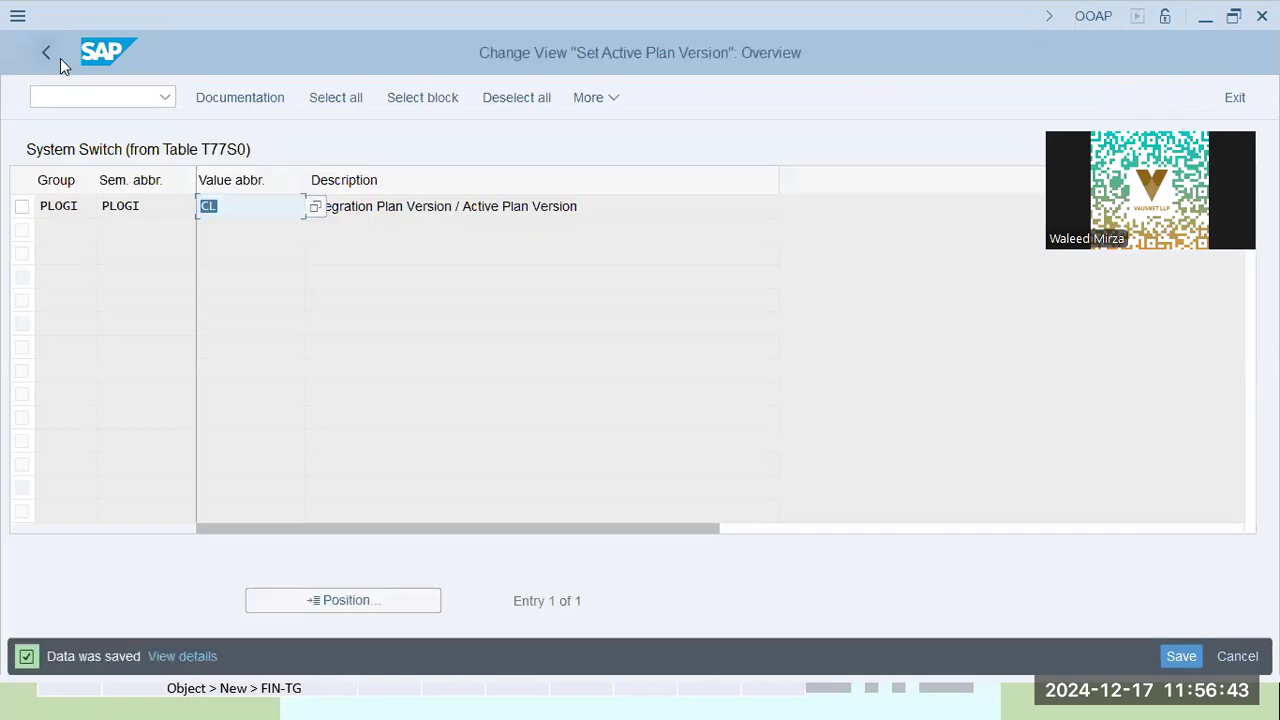
click(82, 98)
Run OOPV to confirm CL is flagged Active and Current, then return to SAP Easy Access
text(/n oopv)
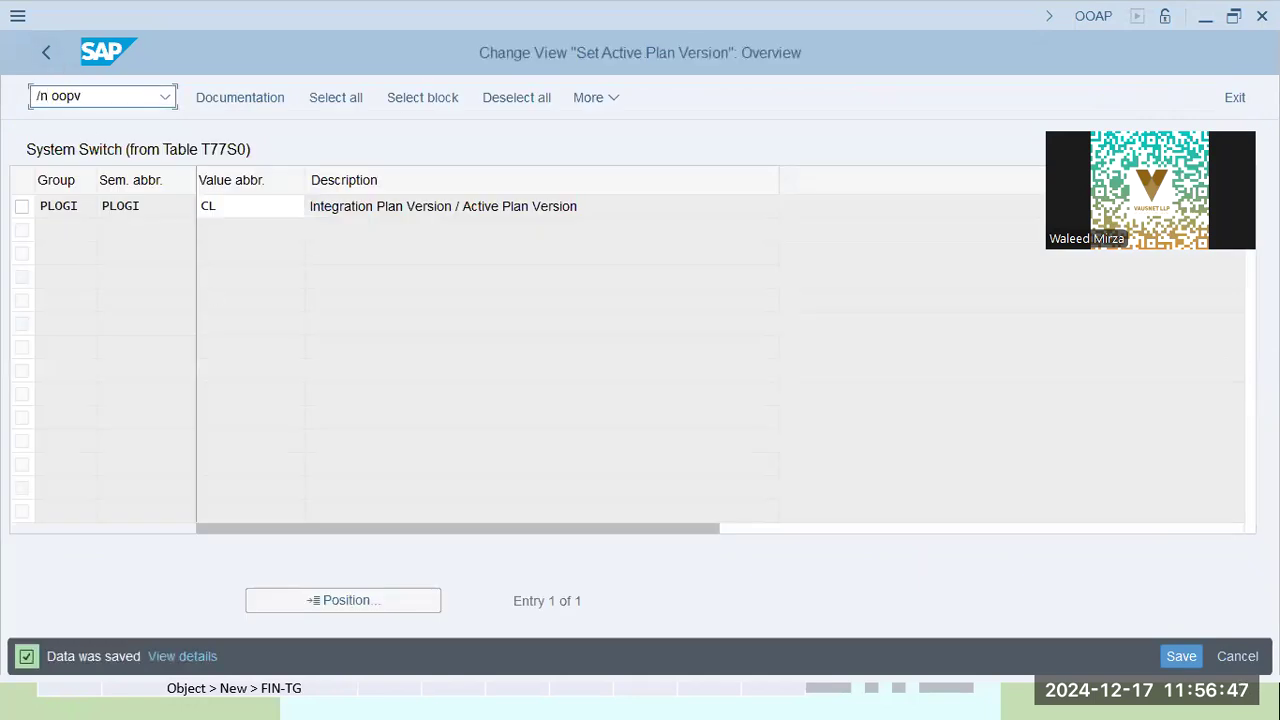
key(Return)
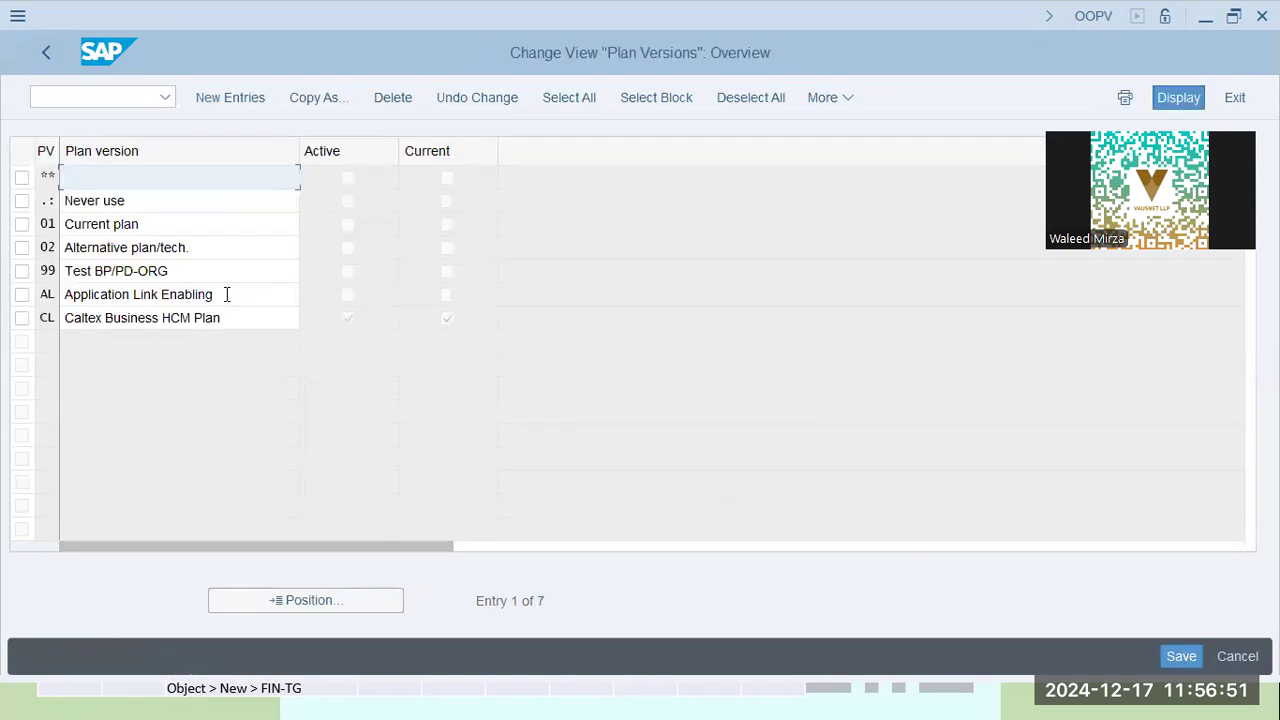
click(348, 318)
click(463, 328)
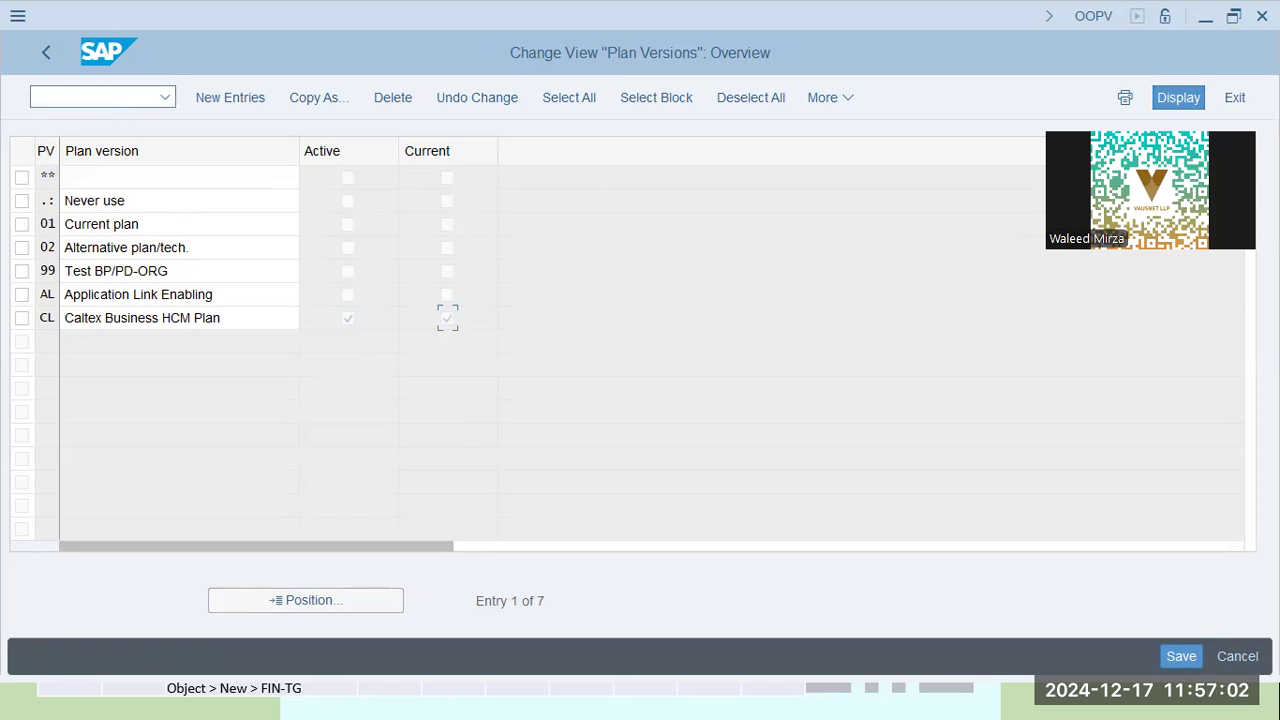
key(alt+Tab)
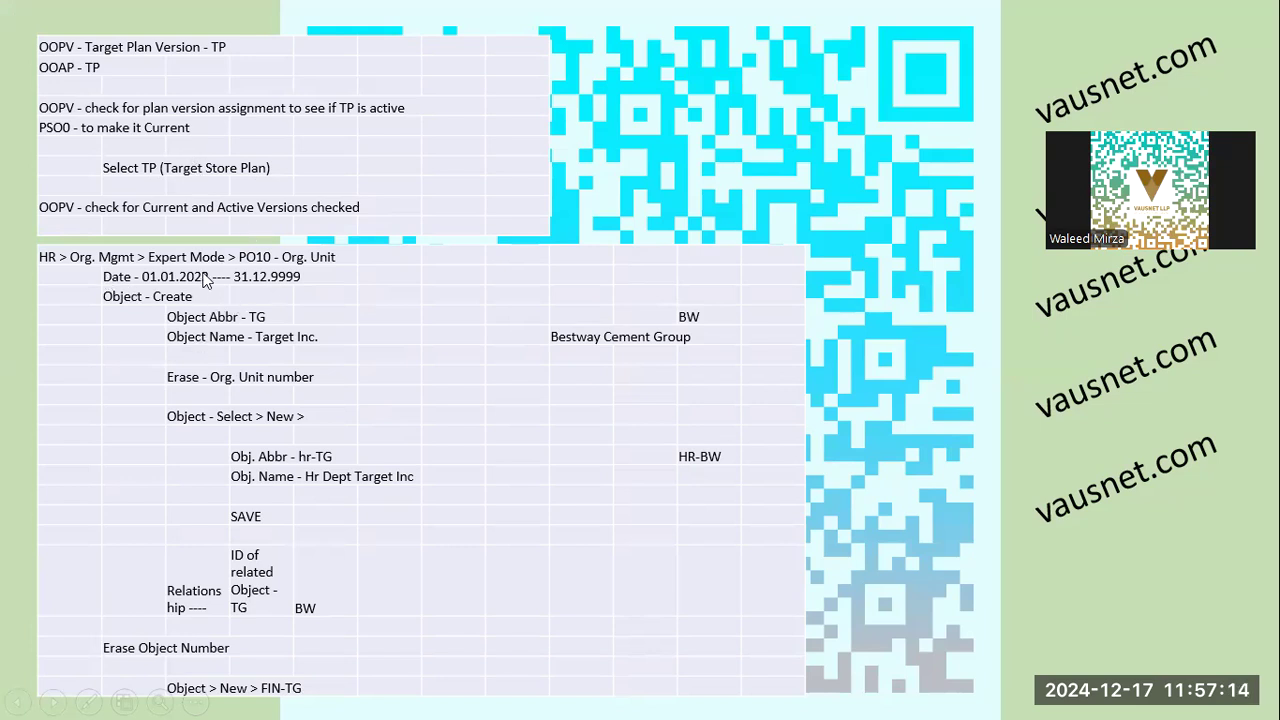
key(alt+Tab)
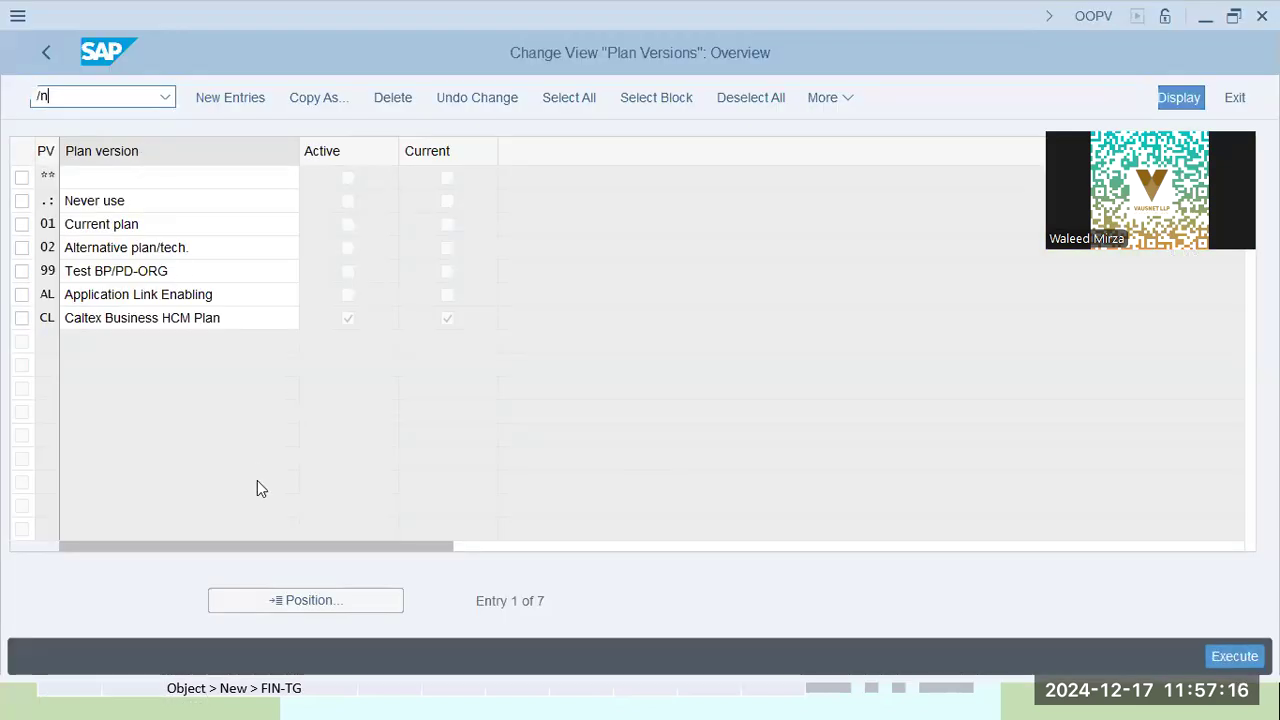
key(Return)
Expand Human Resources > Organizational Management > Expert Mode in the SAP Easy Access tree
click(38, 399)
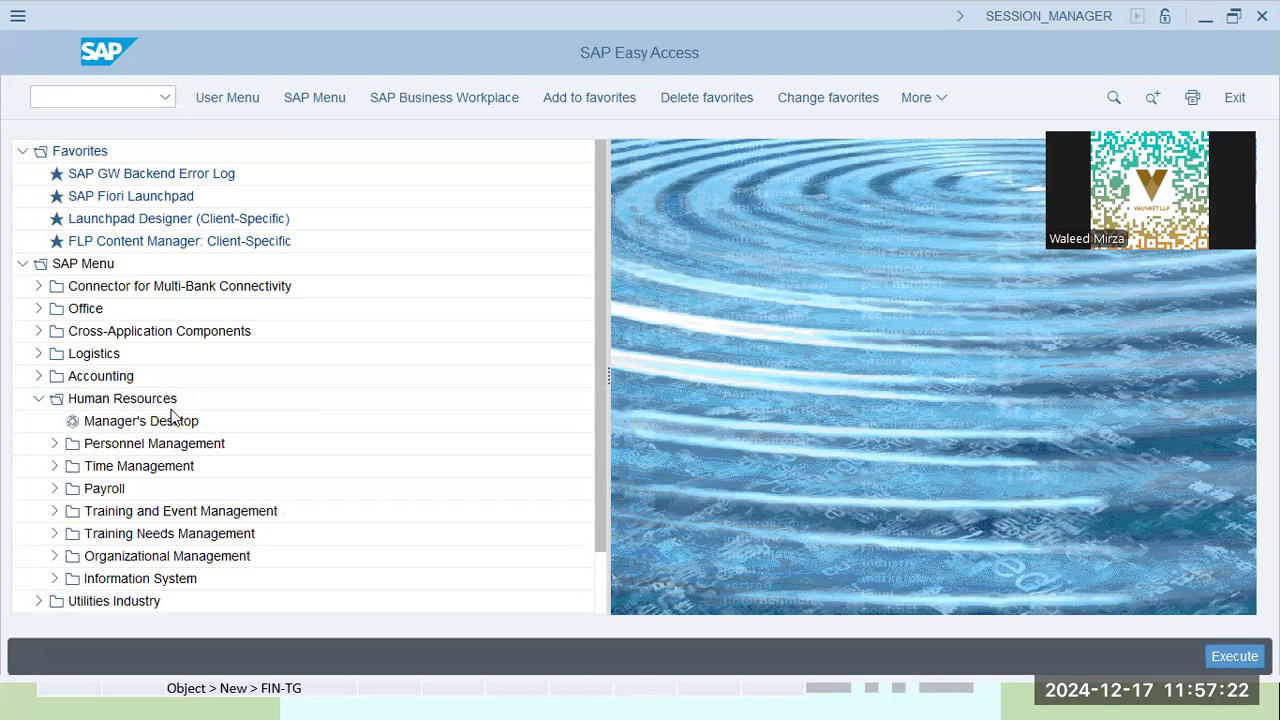
key(alt+Tab)
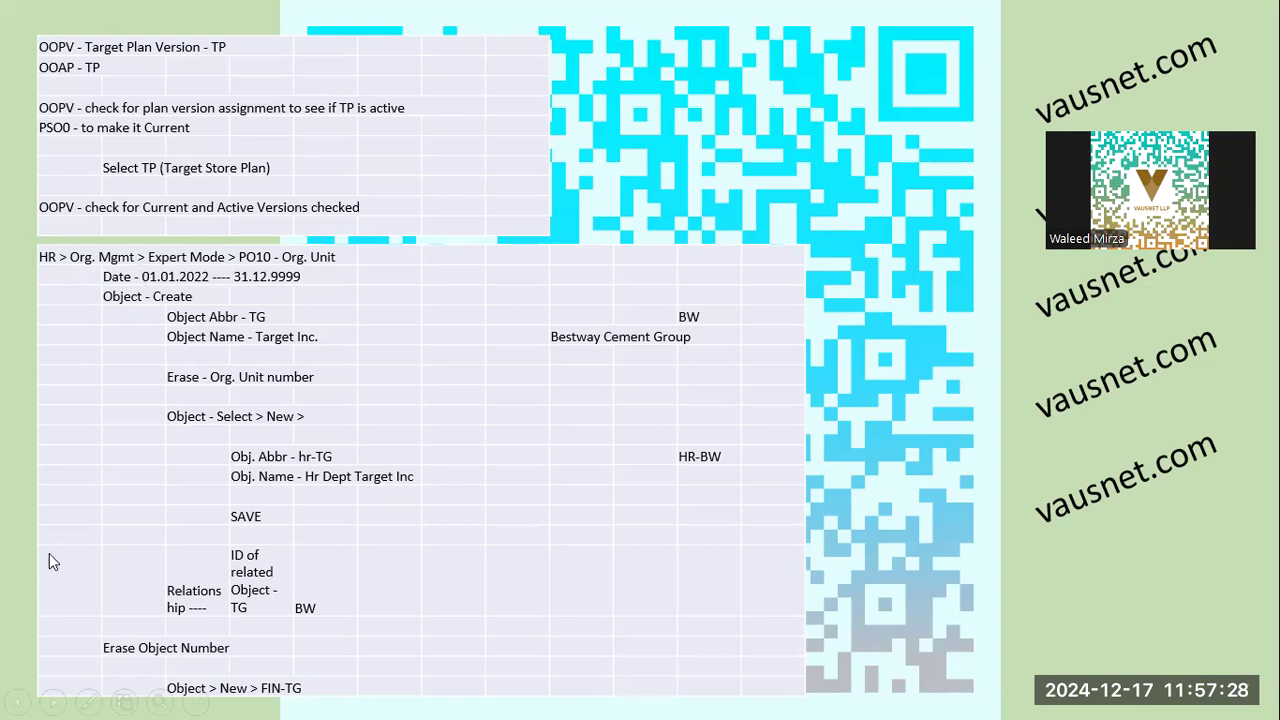
key(alt+Tab)
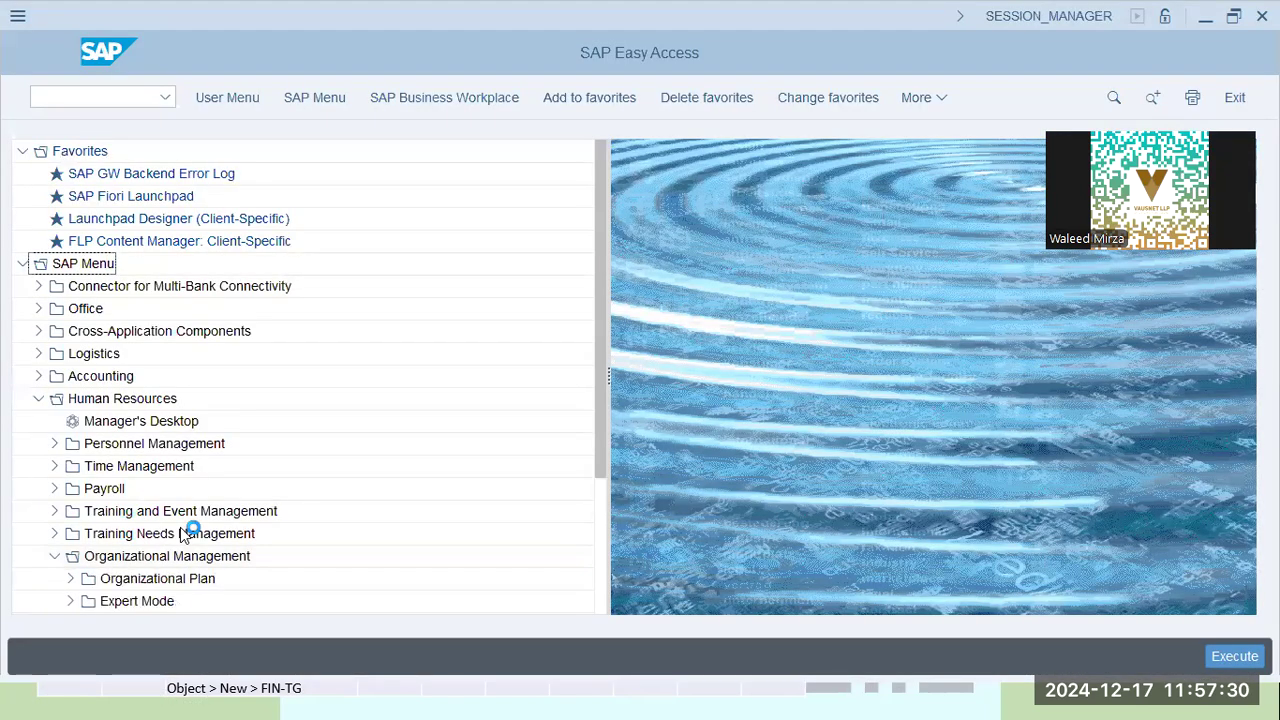
key(alt+Tab)
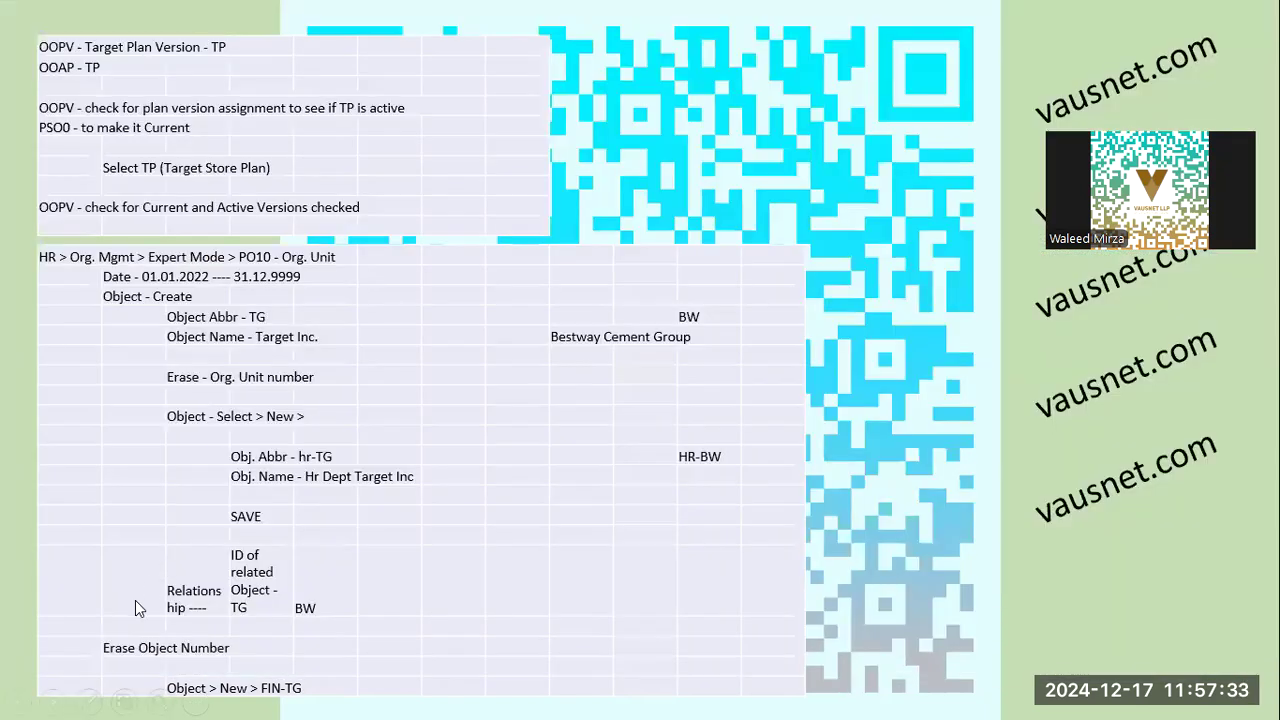
key(alt+Tab)
scroll(80, 560, down, 2)
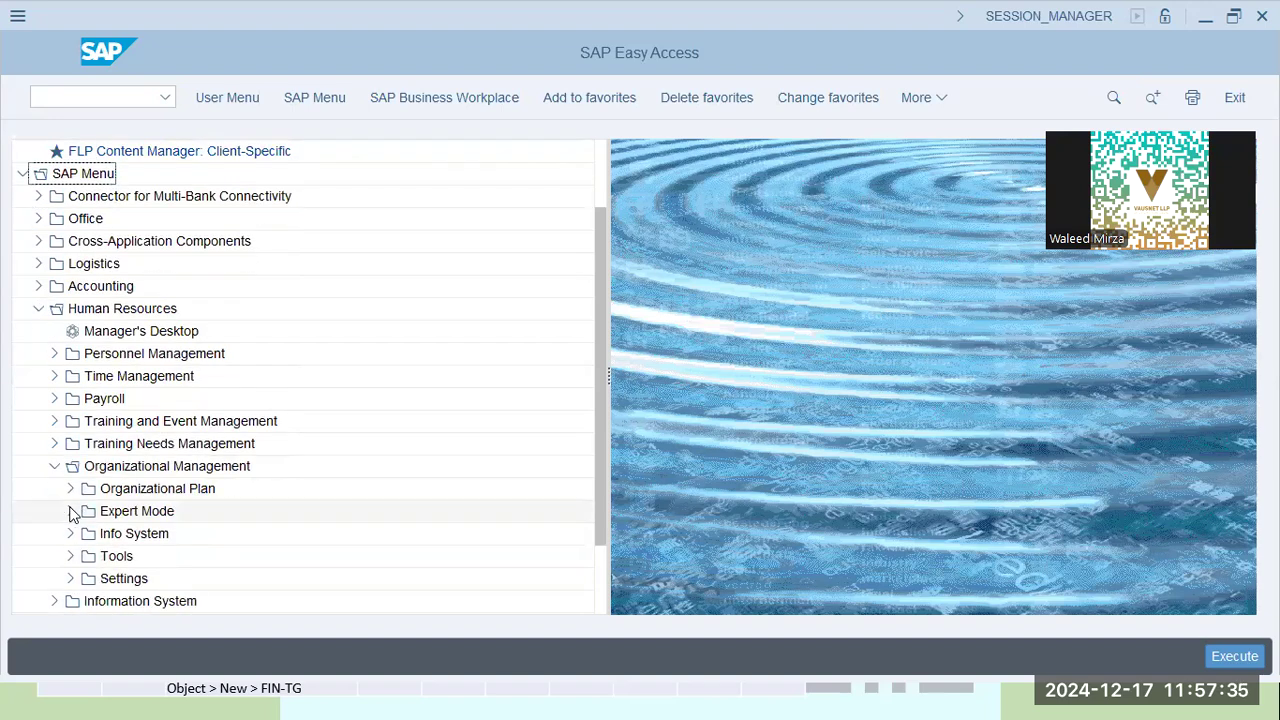
click(70, 511)
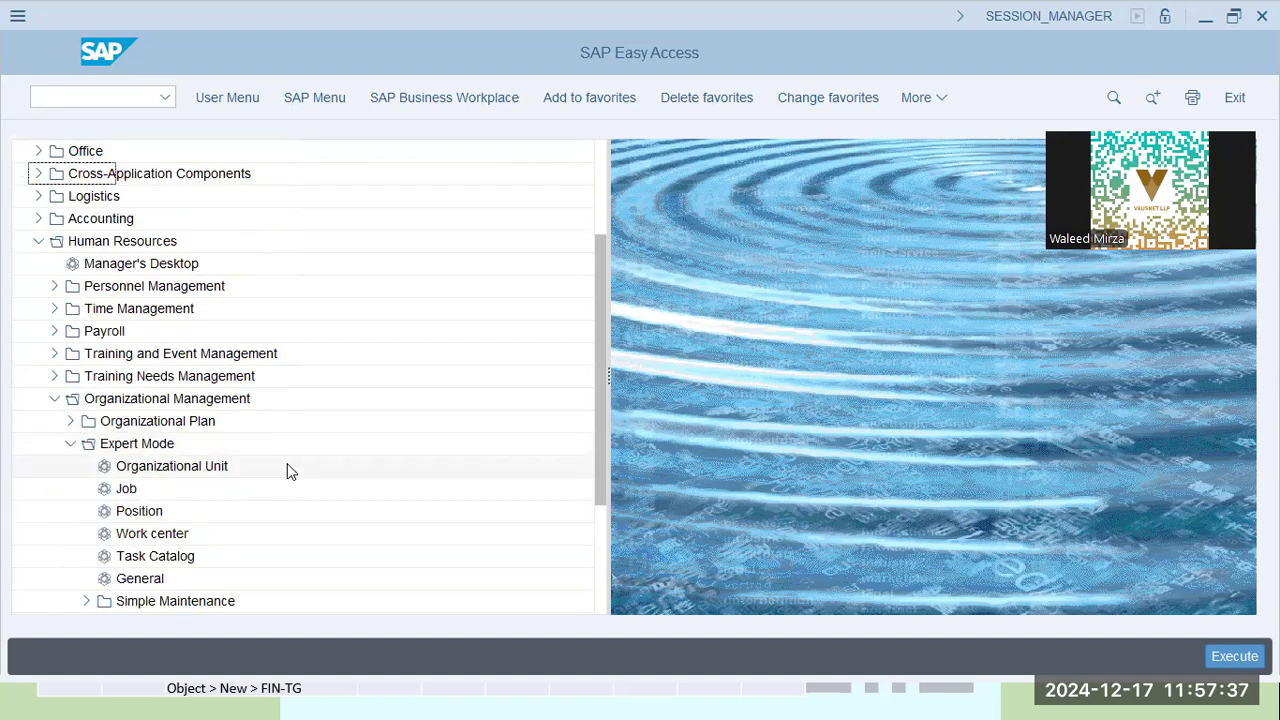
key(alt+Tab)
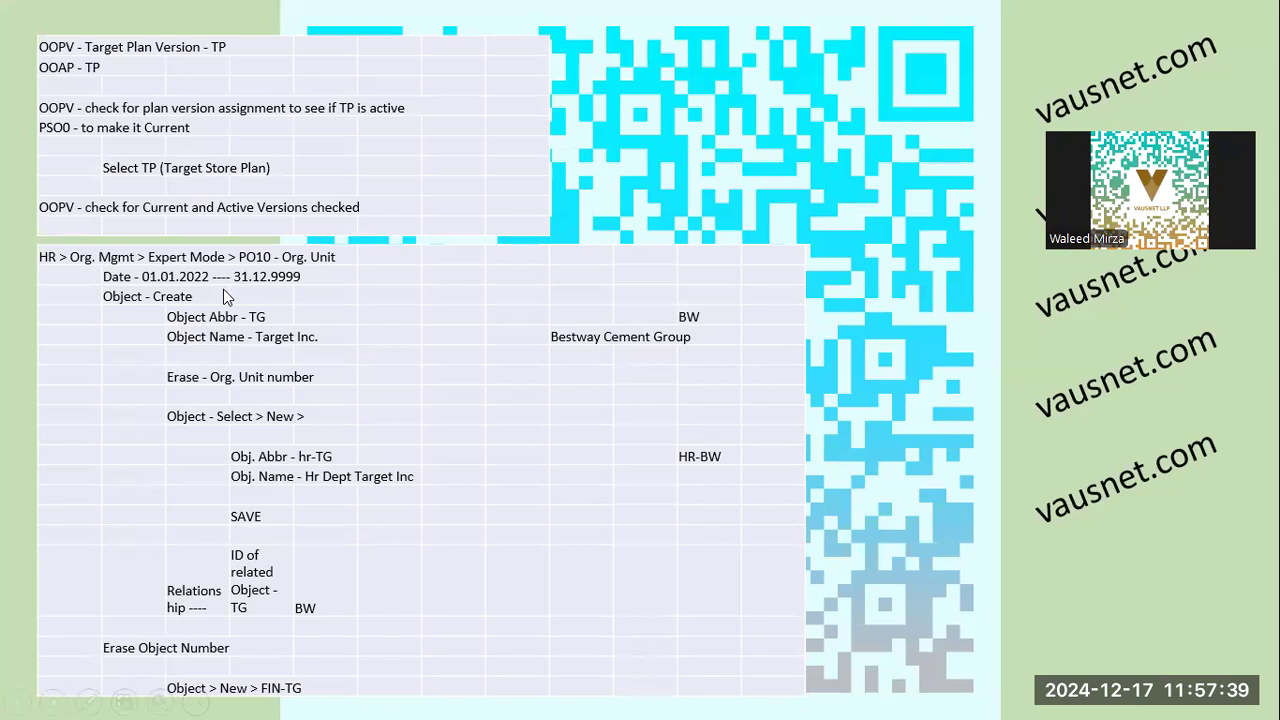
key(alt+Tab)
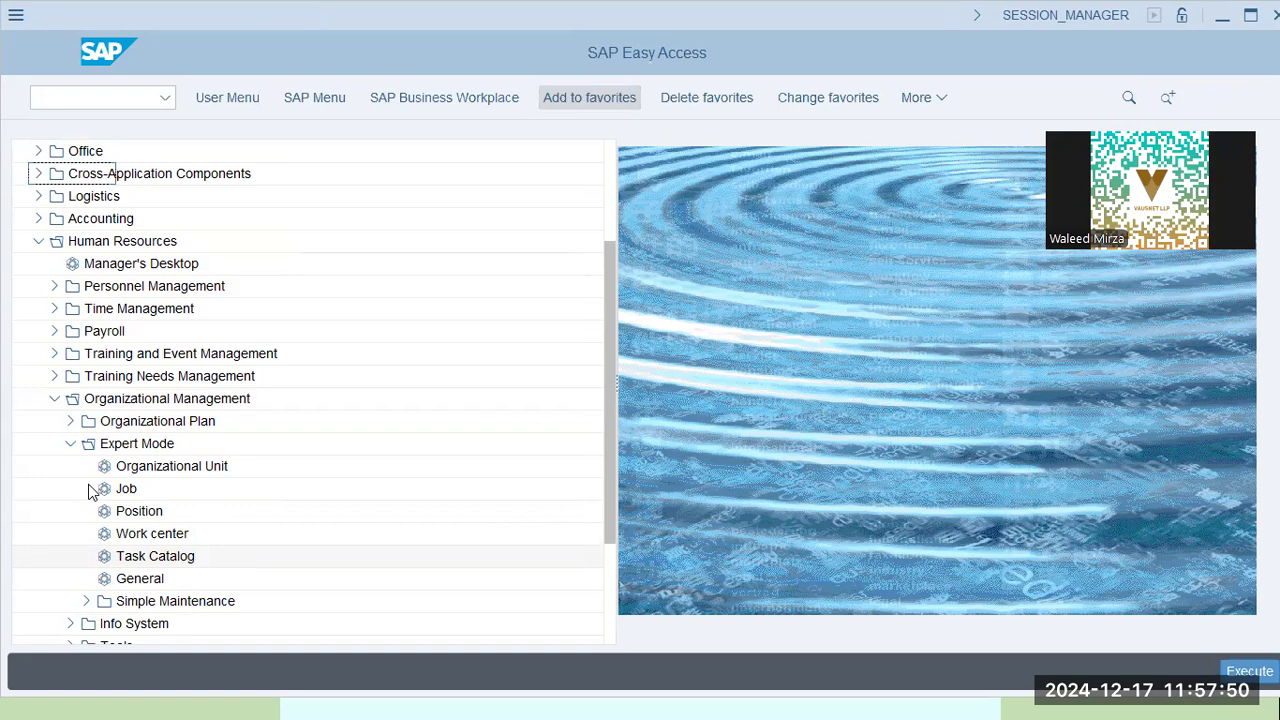
key(alt+Tab)
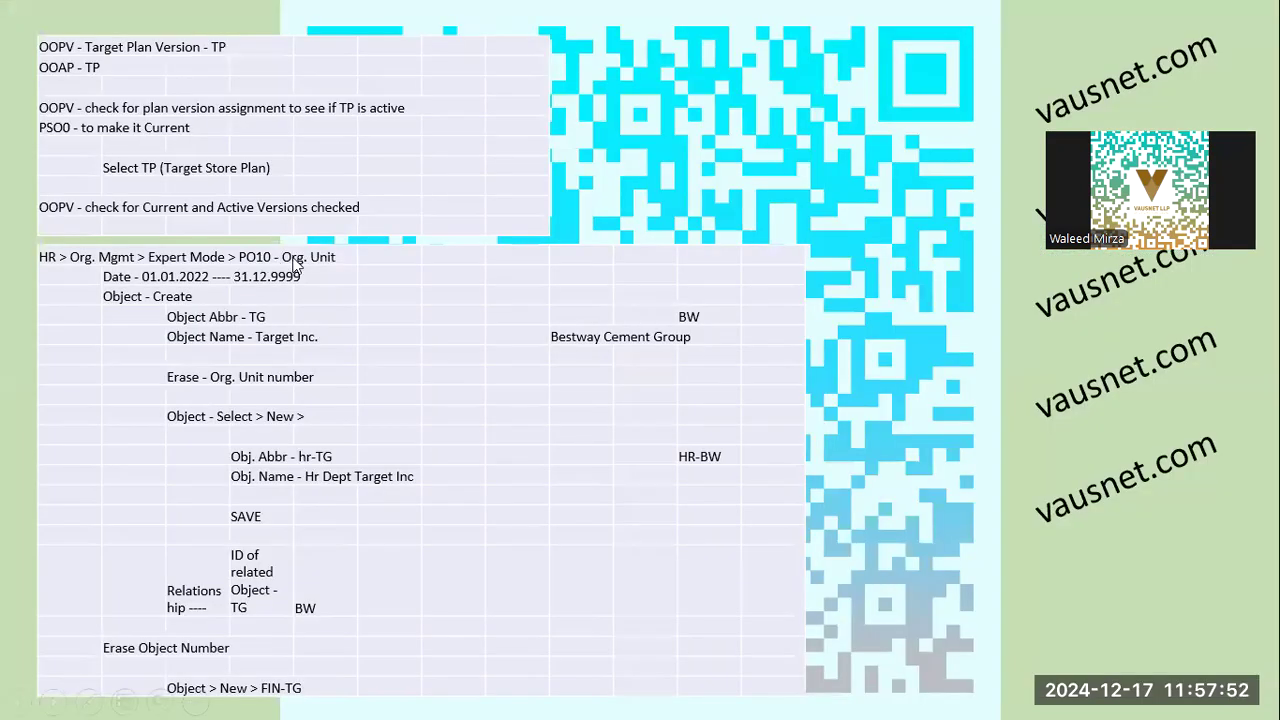
key(alt+Tab)
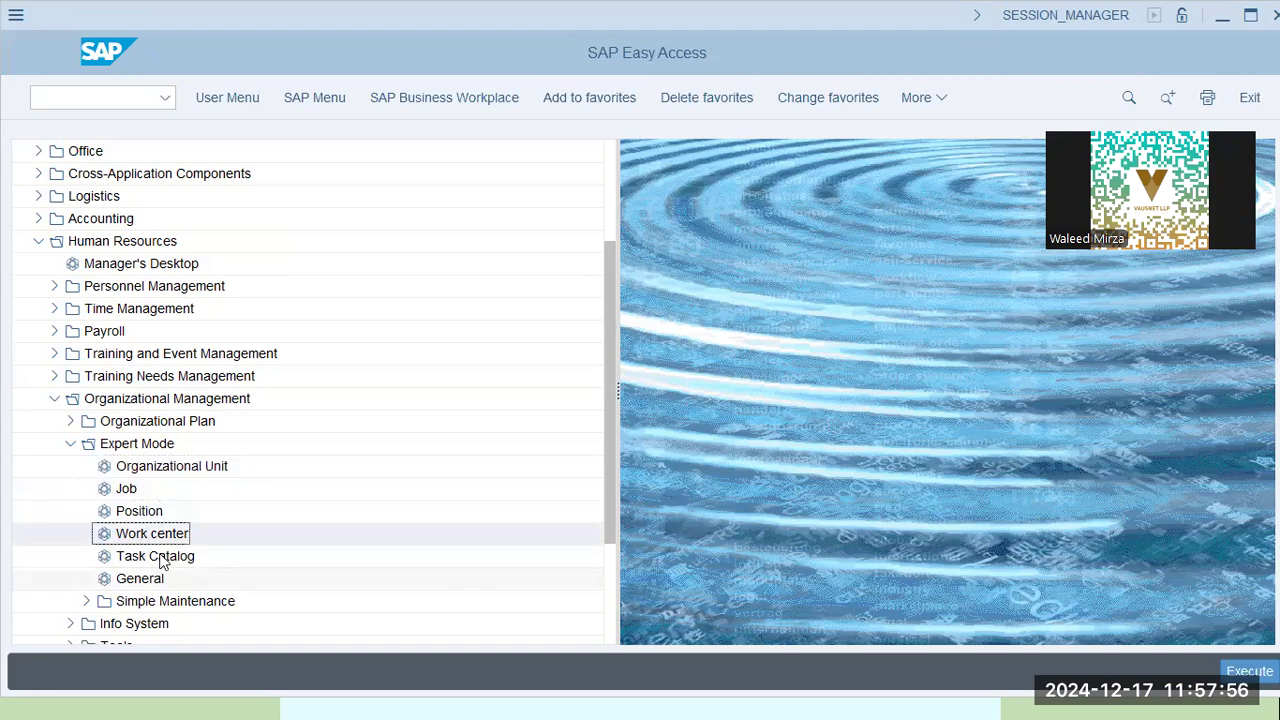
Open the SAP GUI options from the additional menu and close them without changes
click(930, 102)
mouse_move(966, 318)
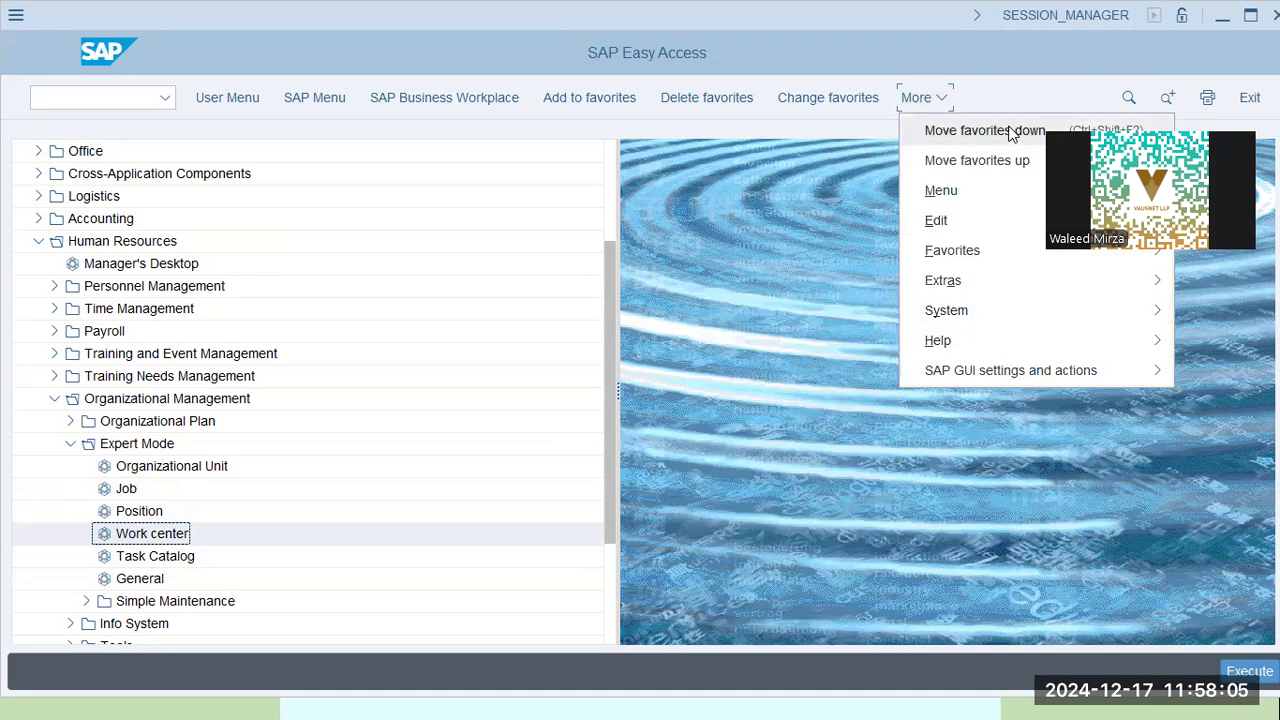
mouse_move(1022, 378)
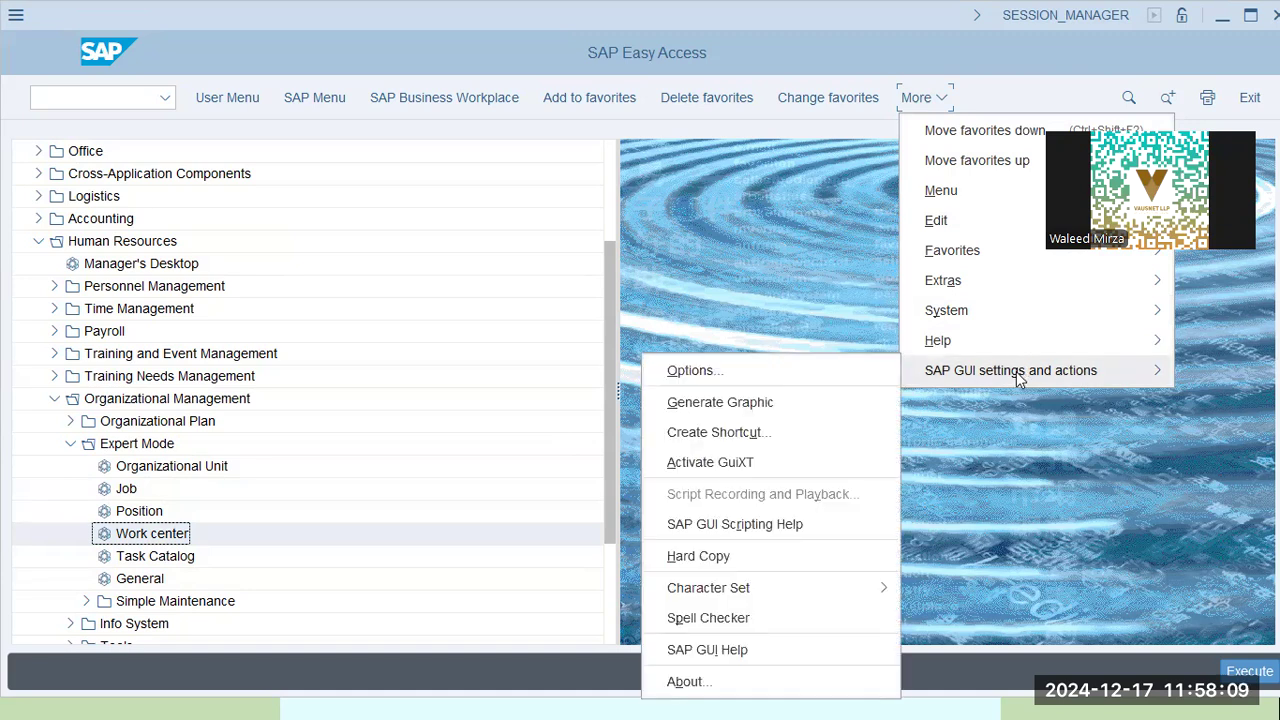
click(739, 381)
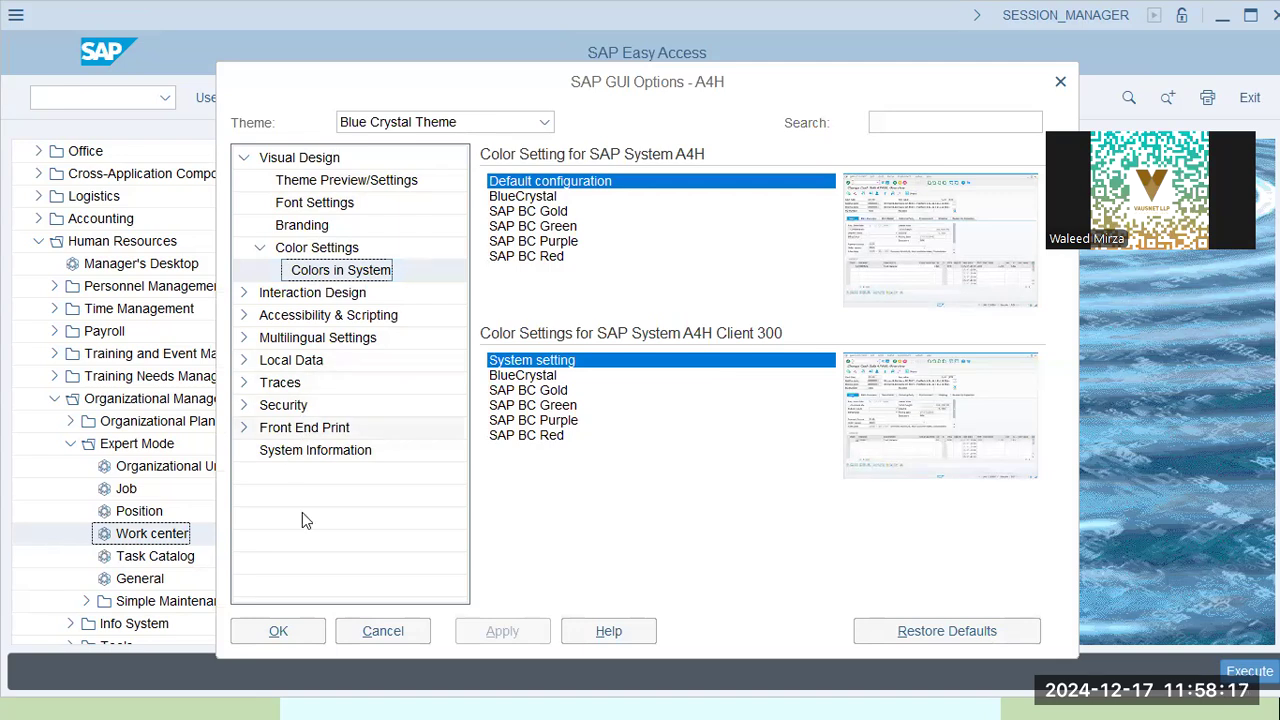
click(366, 629)
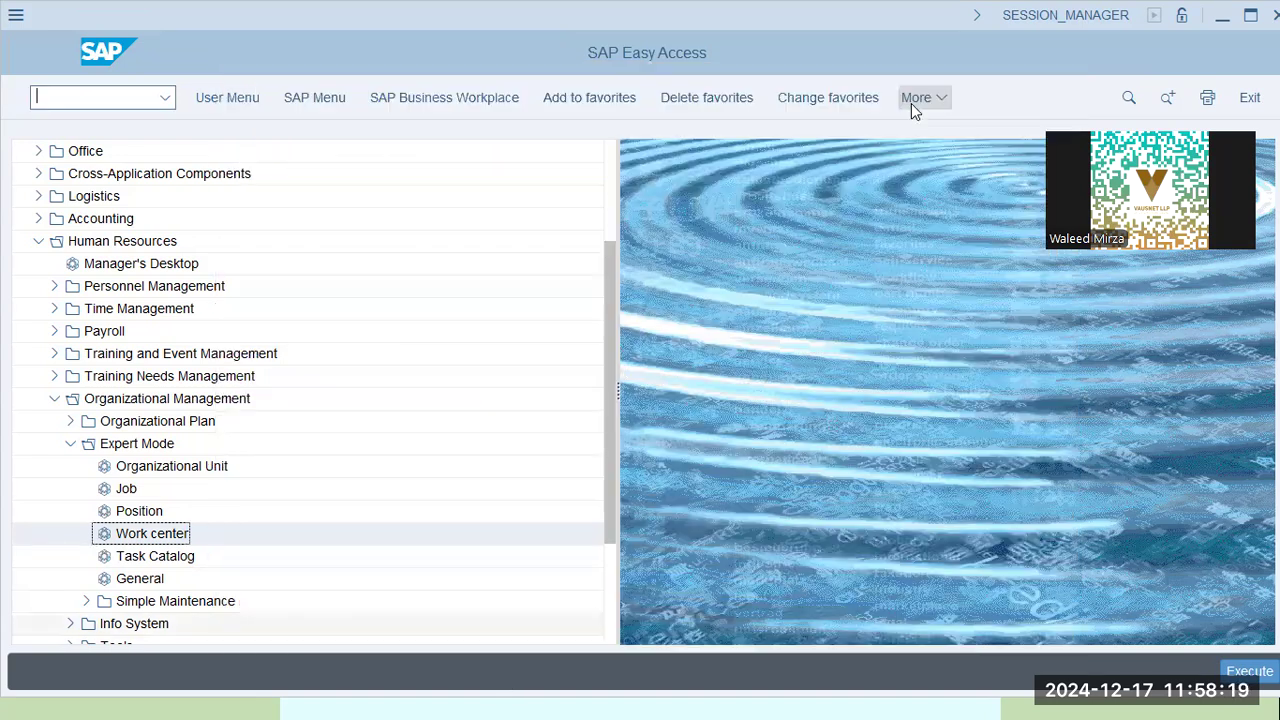
Turn on Display Technical Names in the Easy Access menu settings and expand Human Resources
click(911, 103)
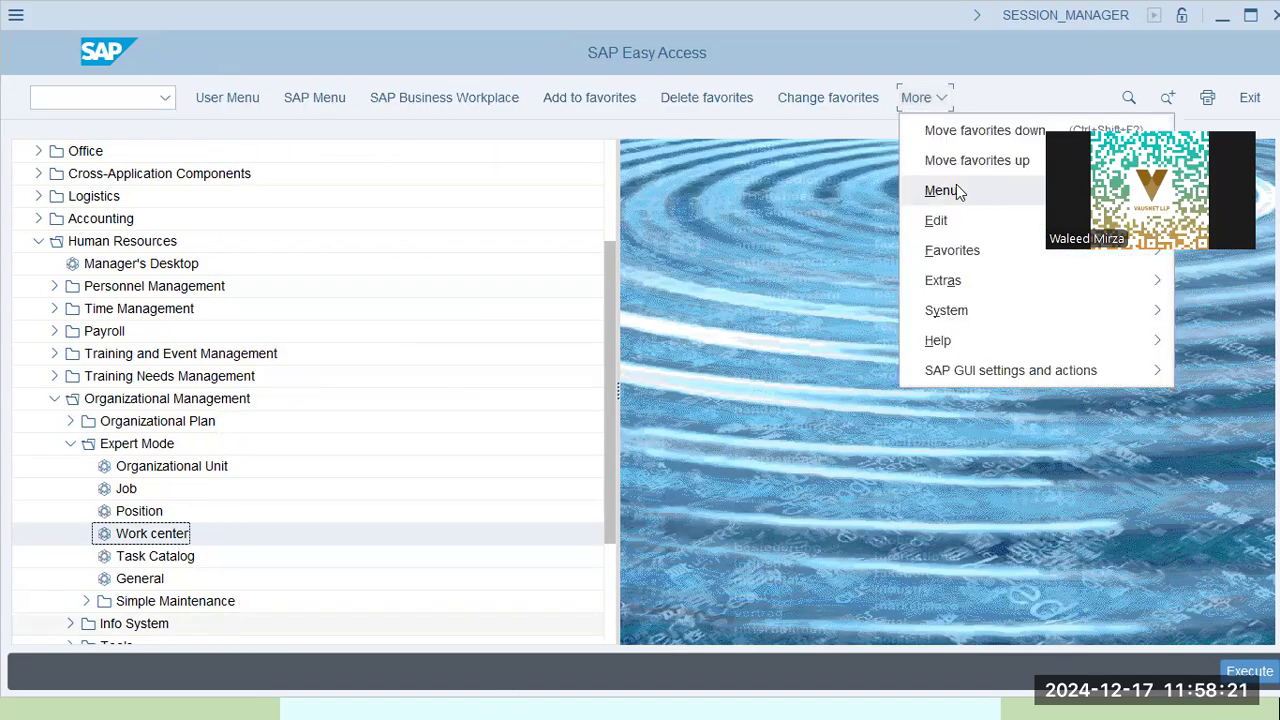
mouse_move(955, 190)
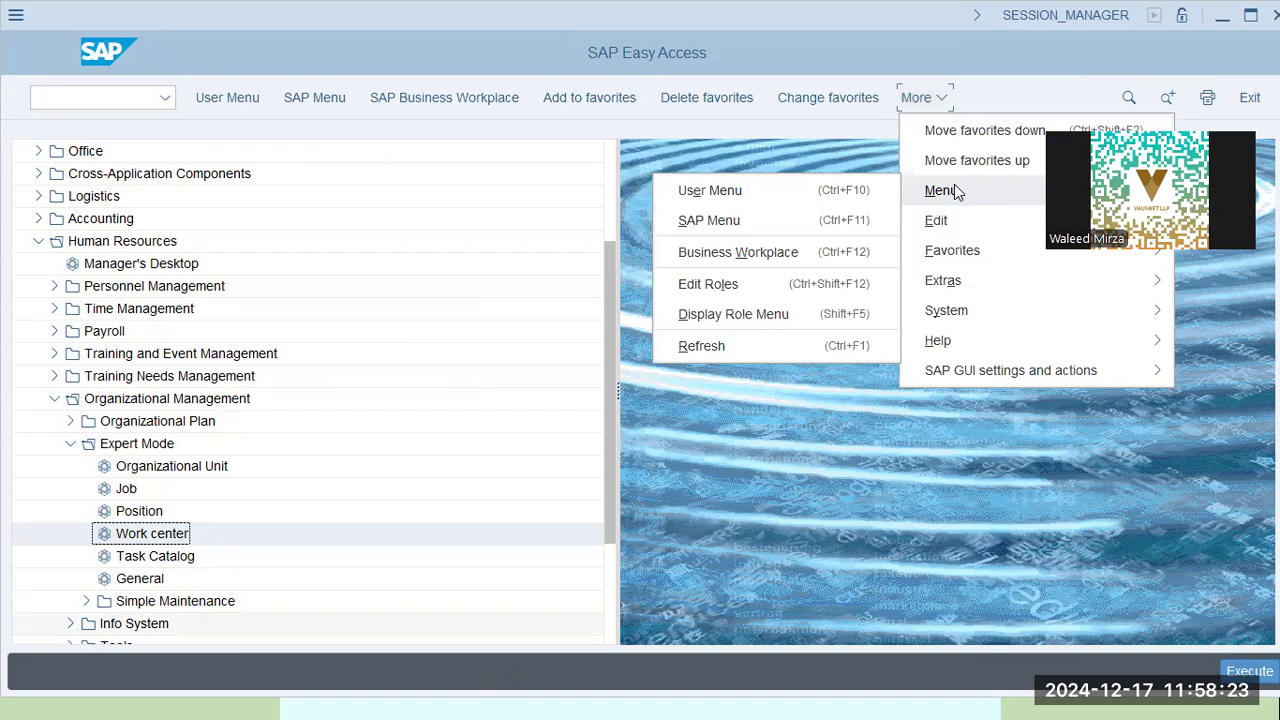
mouse_move(945, 225)
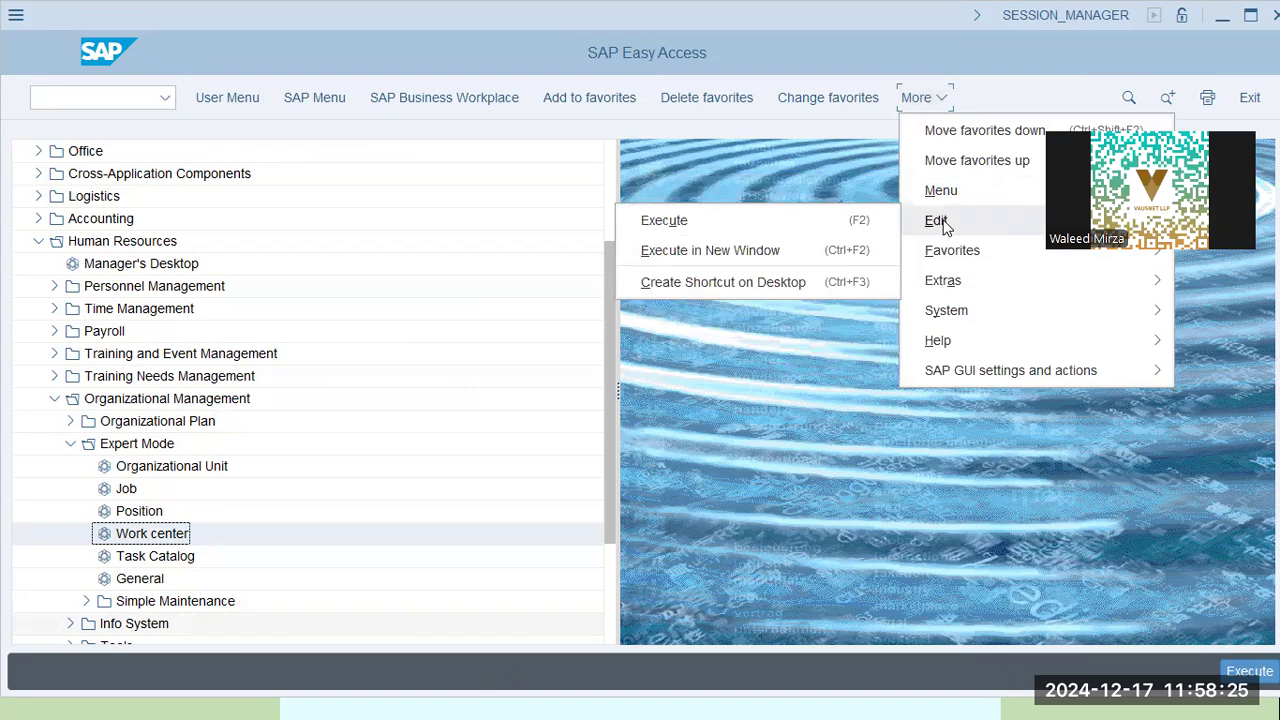
mouse_move(930, 249)
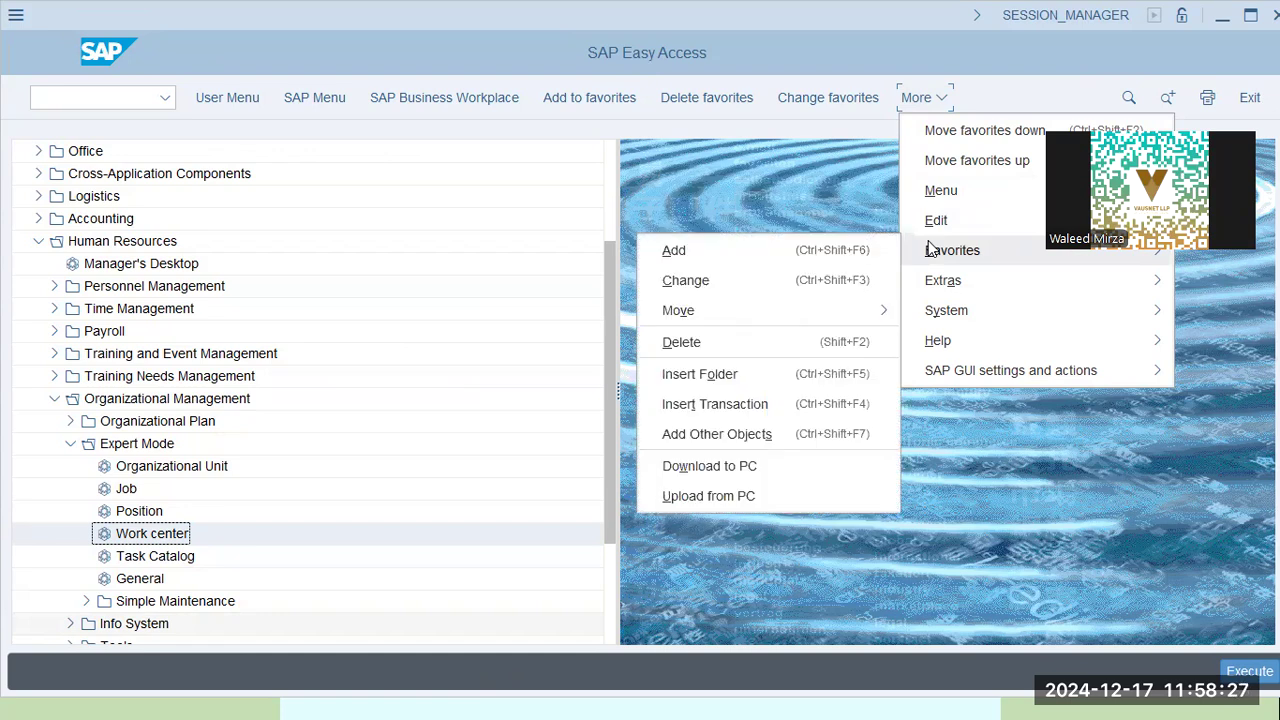
mouse_move(957, 283)
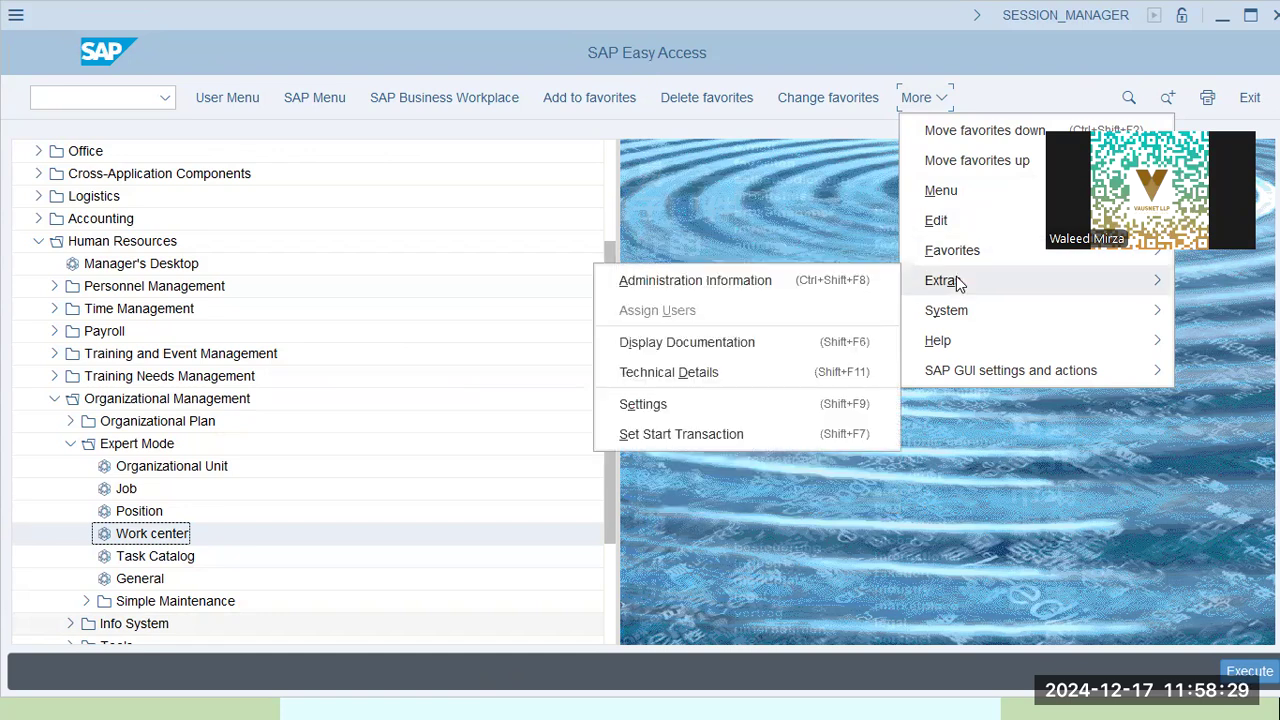
click(688, 403)
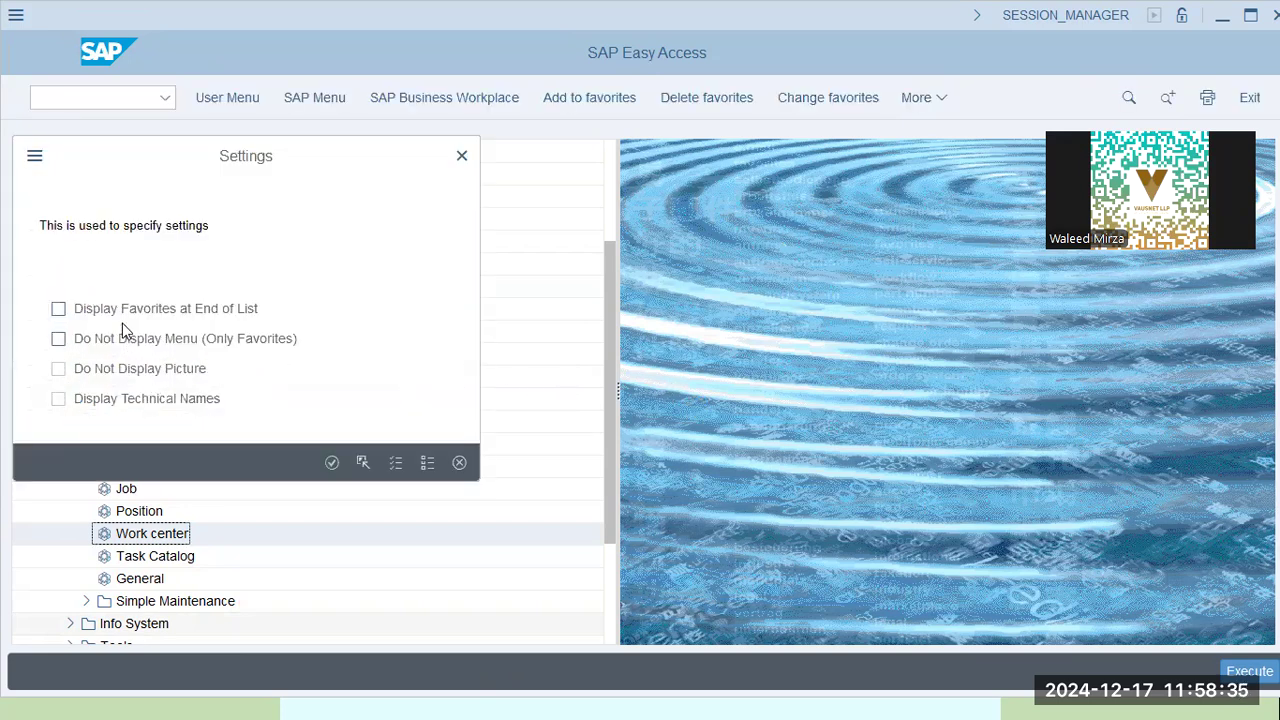
click(139, 401)
click(332, 462)
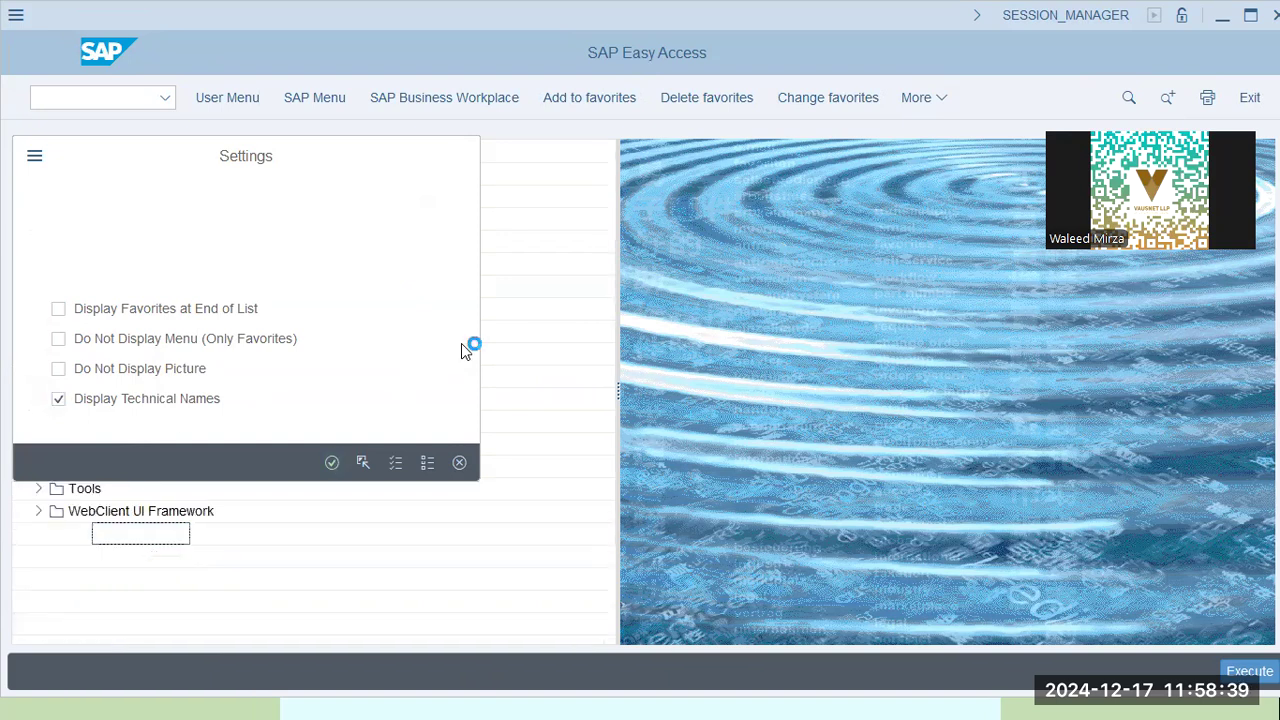
click(94, 402)
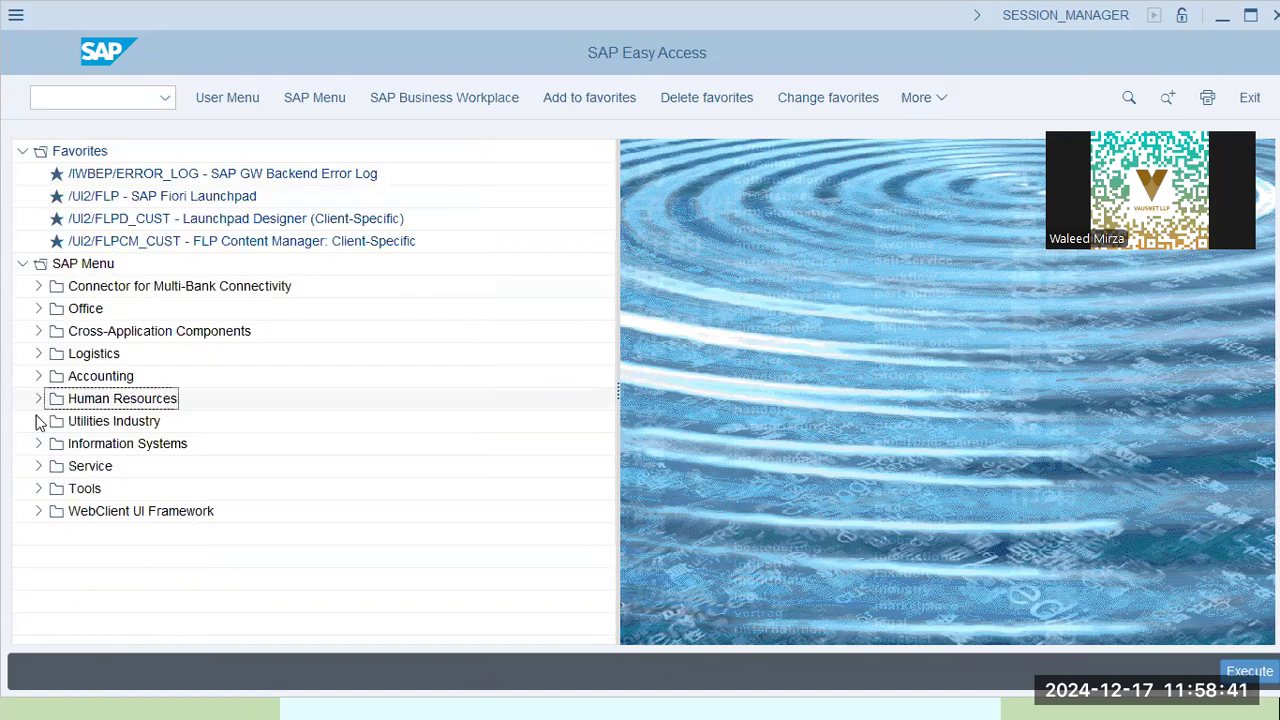
click(38, 400)
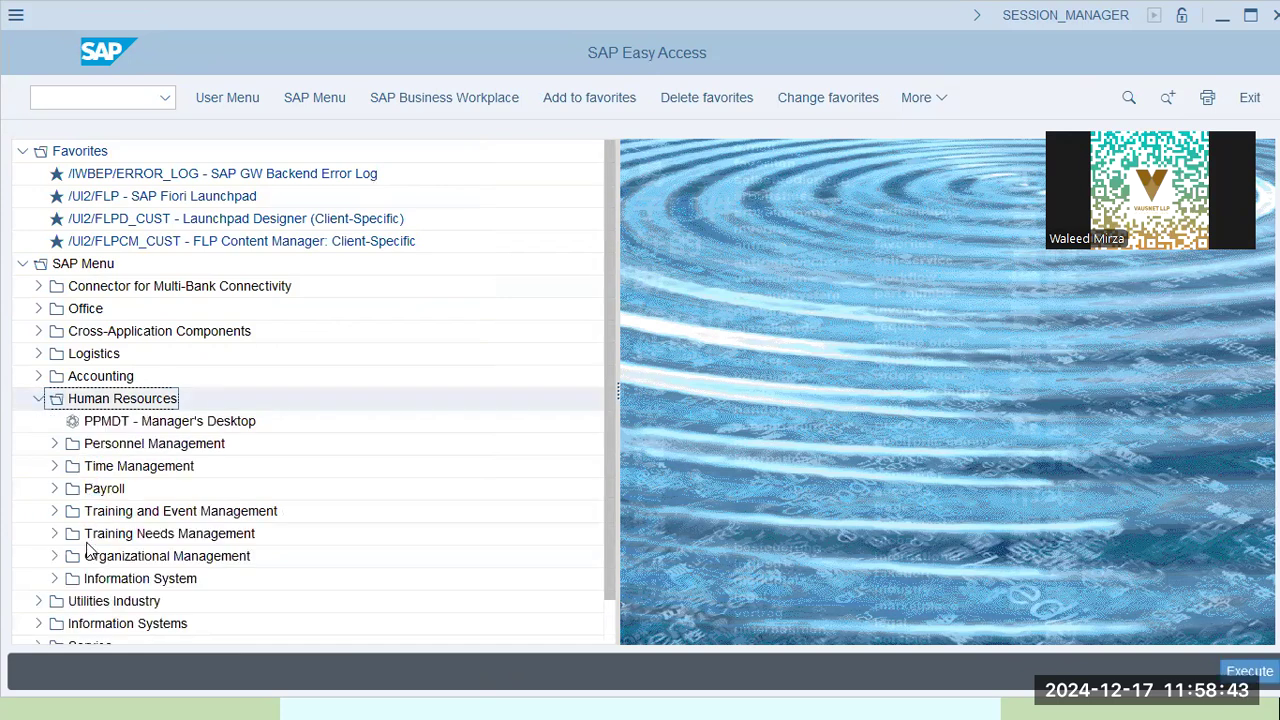
click(55, 556)
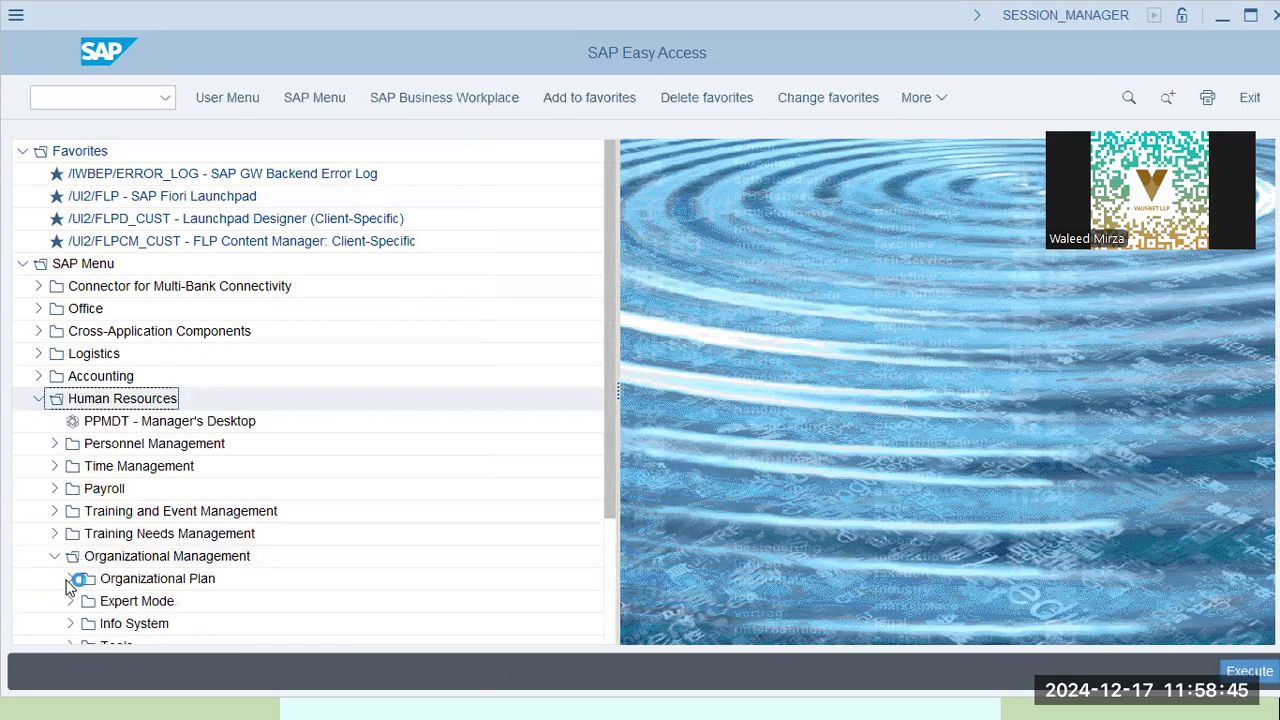
click(74, 512)
click(150, 490)
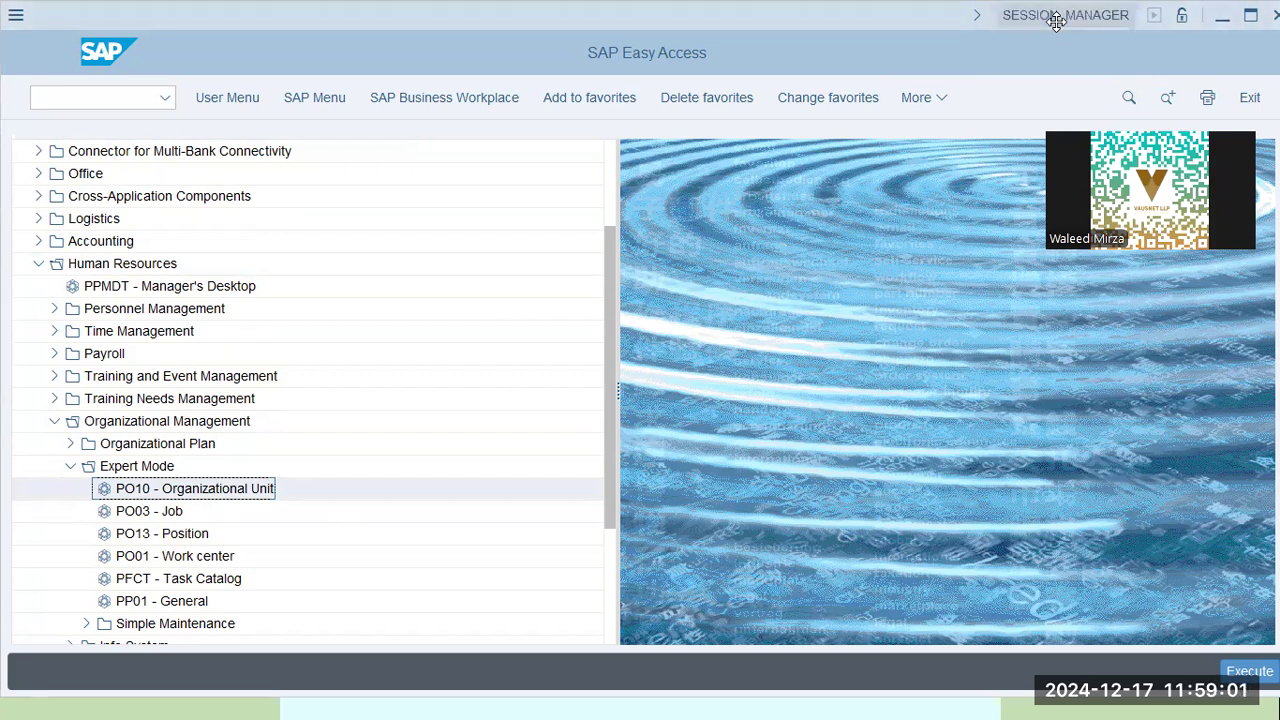
click(1056, 16)
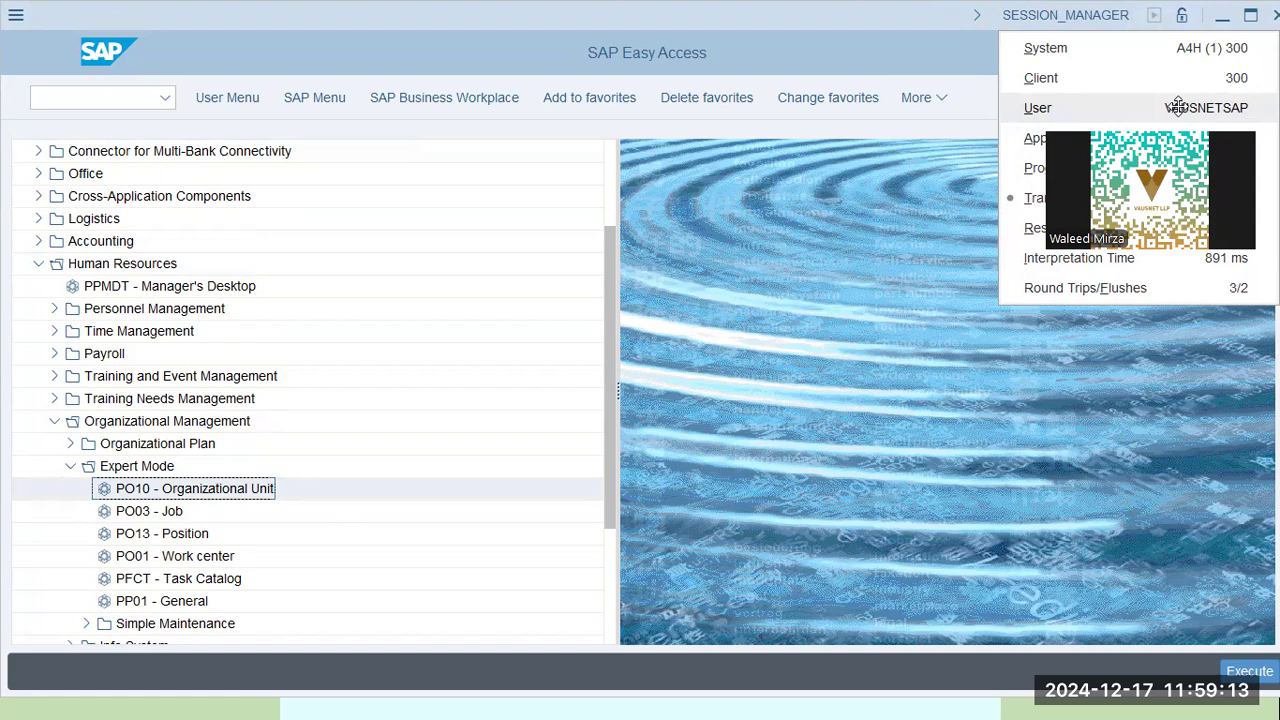
click(843, 410)
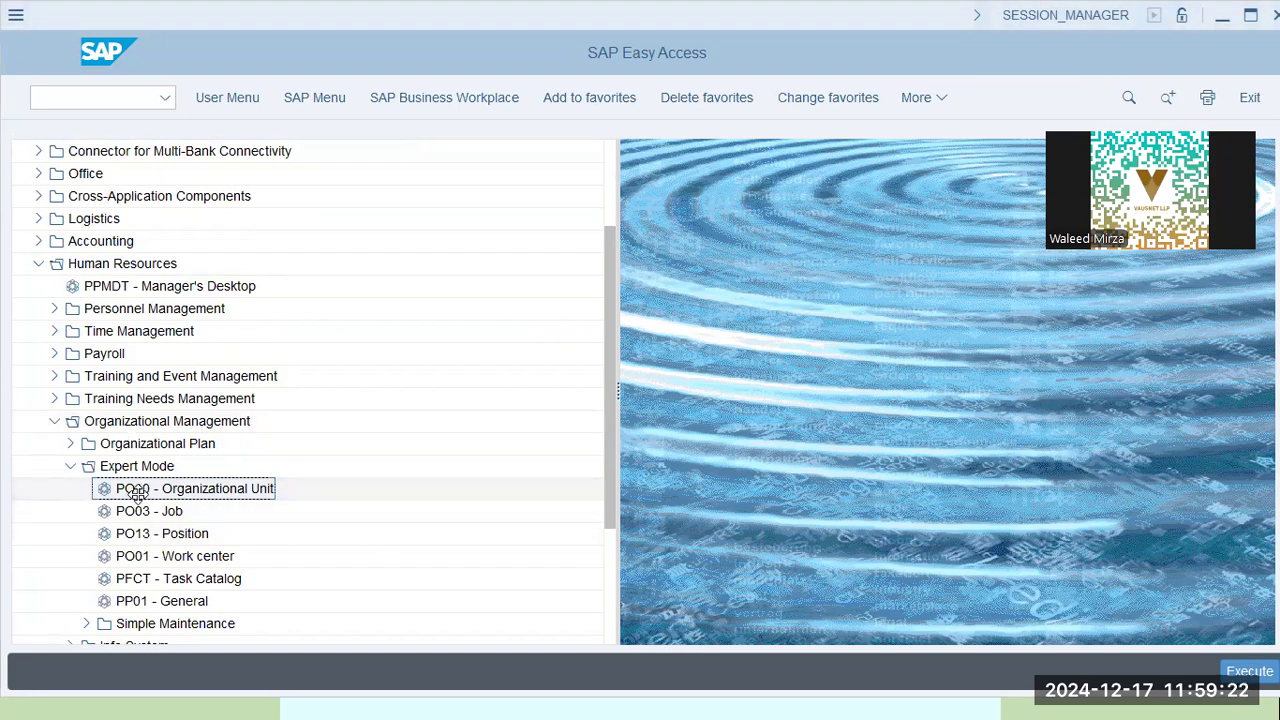
Start PO10 organizational unit maintenance, keeping Caltex Business HCM Plan as the plan version
double_click(135, 495)
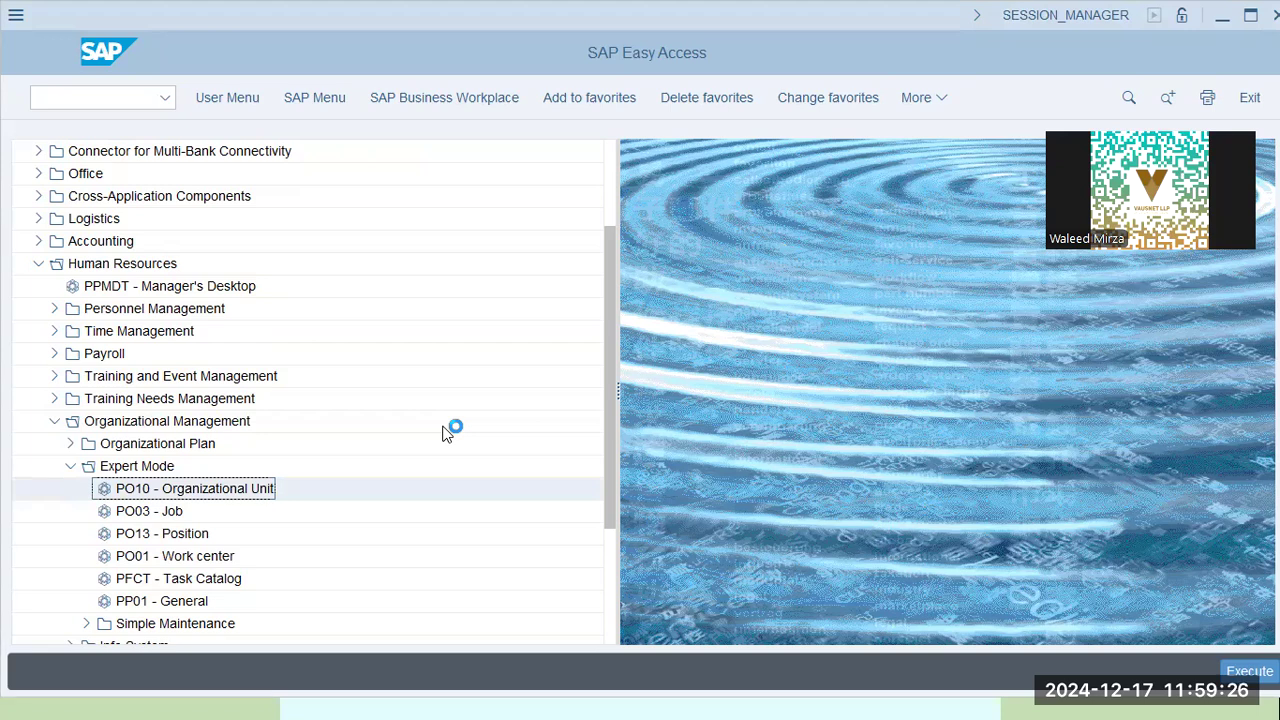
key(alt+Tab)
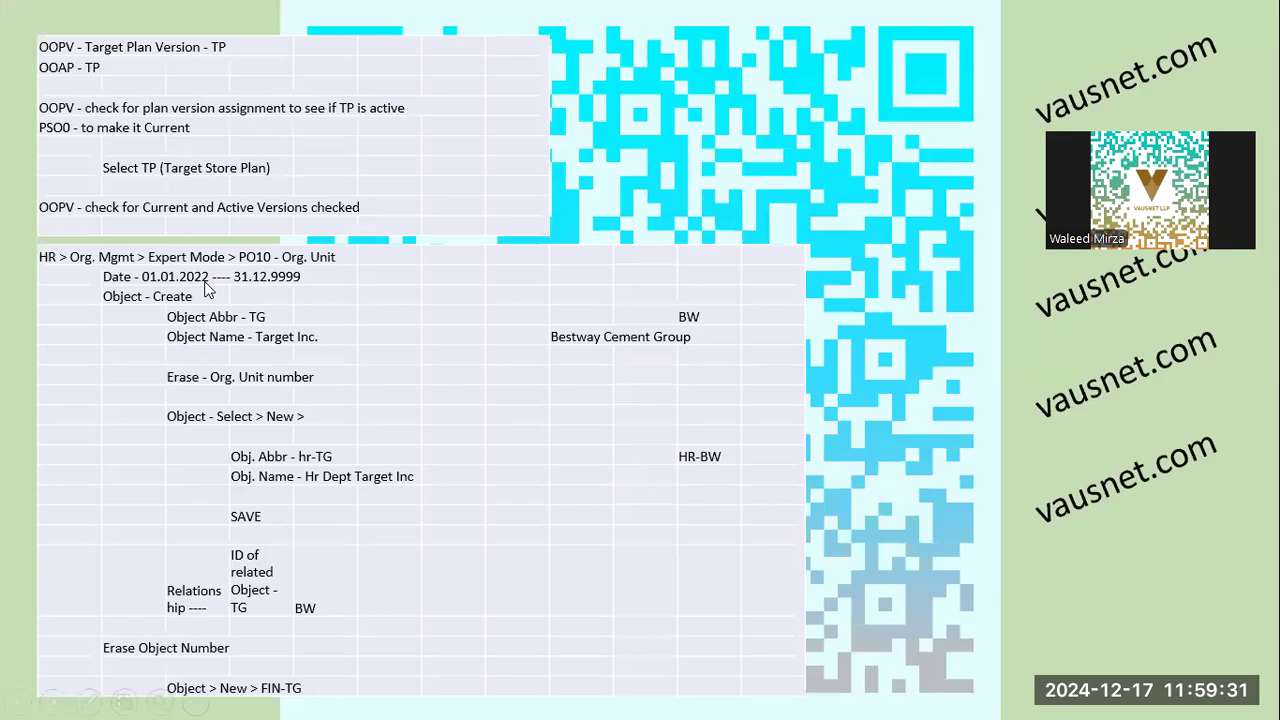
key(alt+Tab)
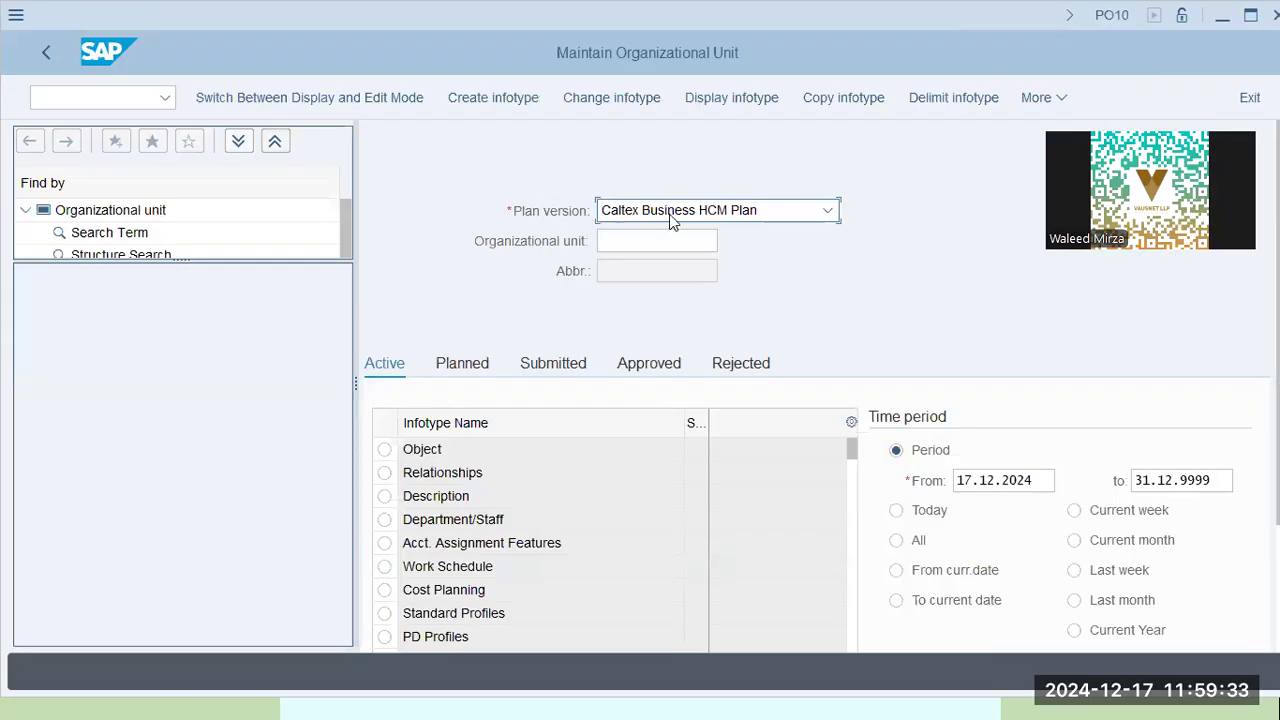
click(672, 214)
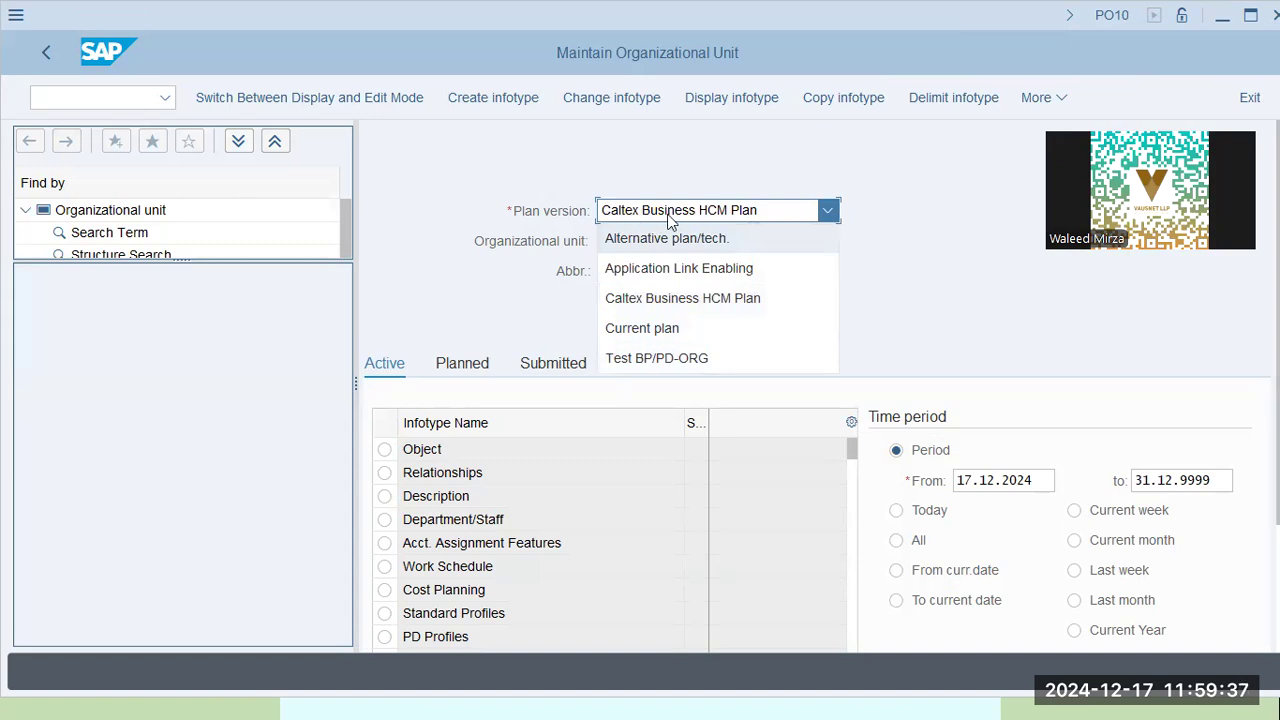
click(647, 156)
click(714, 204)
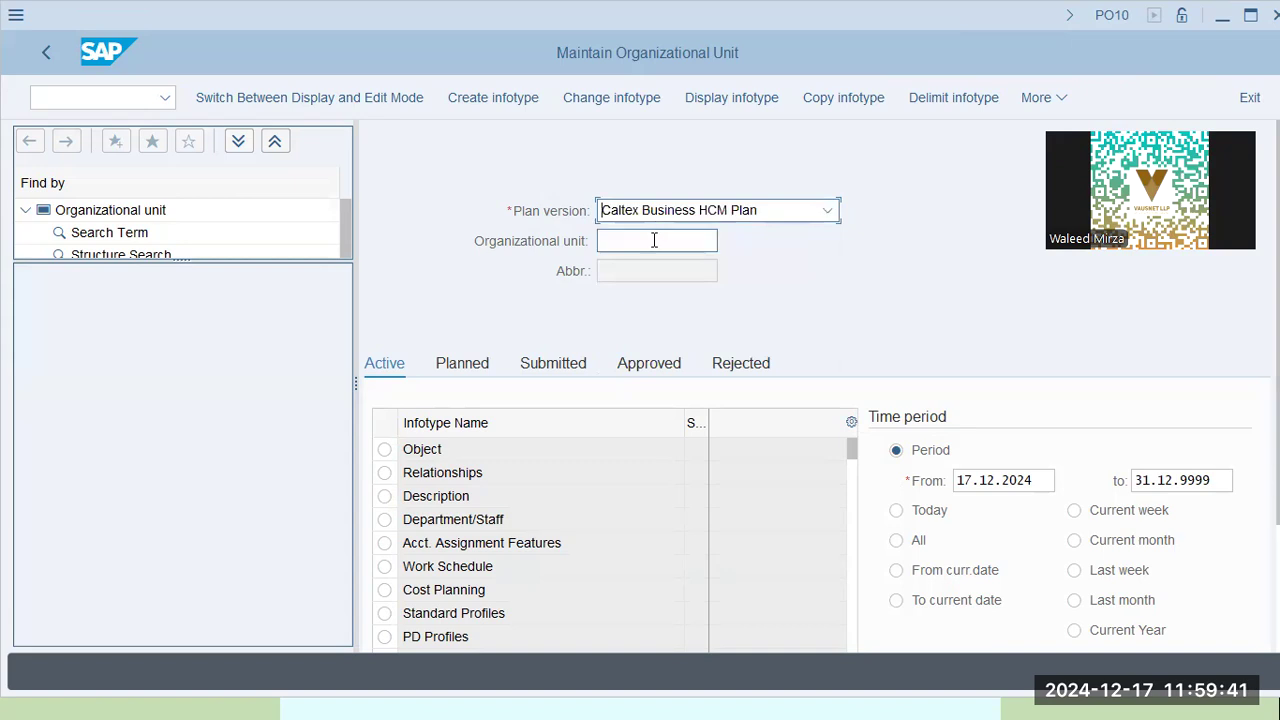
Set the period start date to 01.01.2024 and select the Object infotype
click(984, 481)
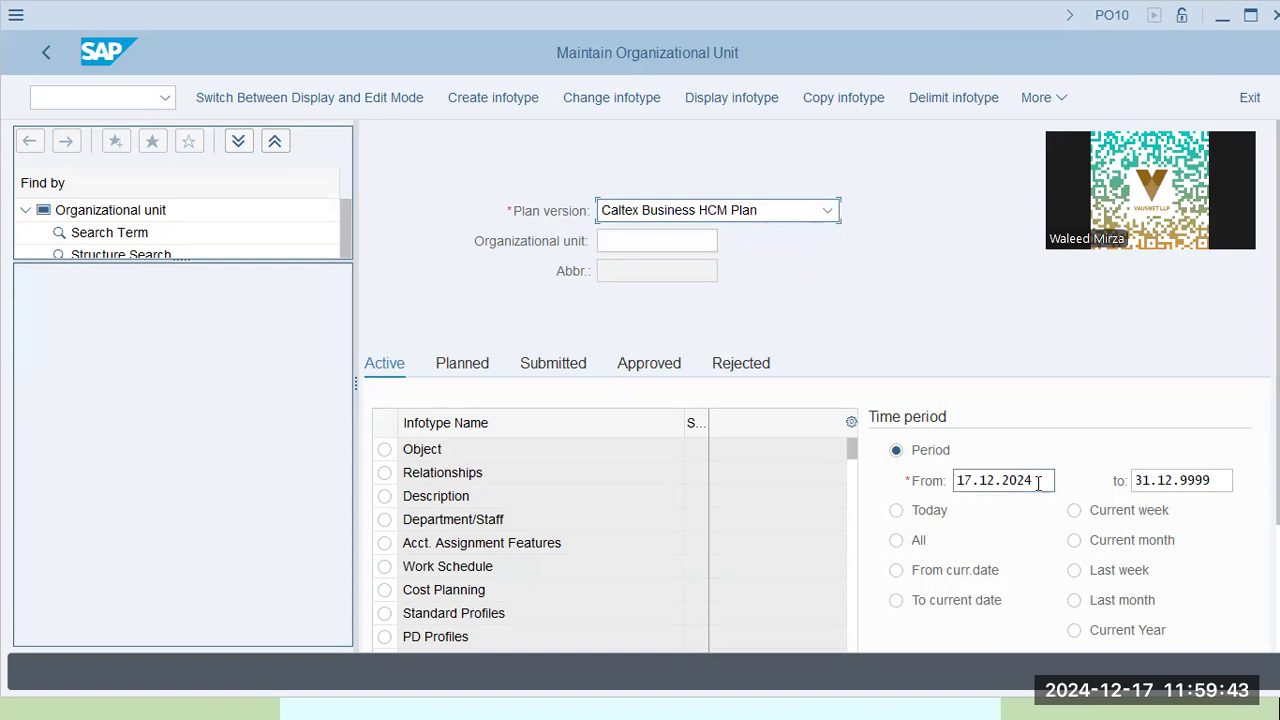
text(01.)
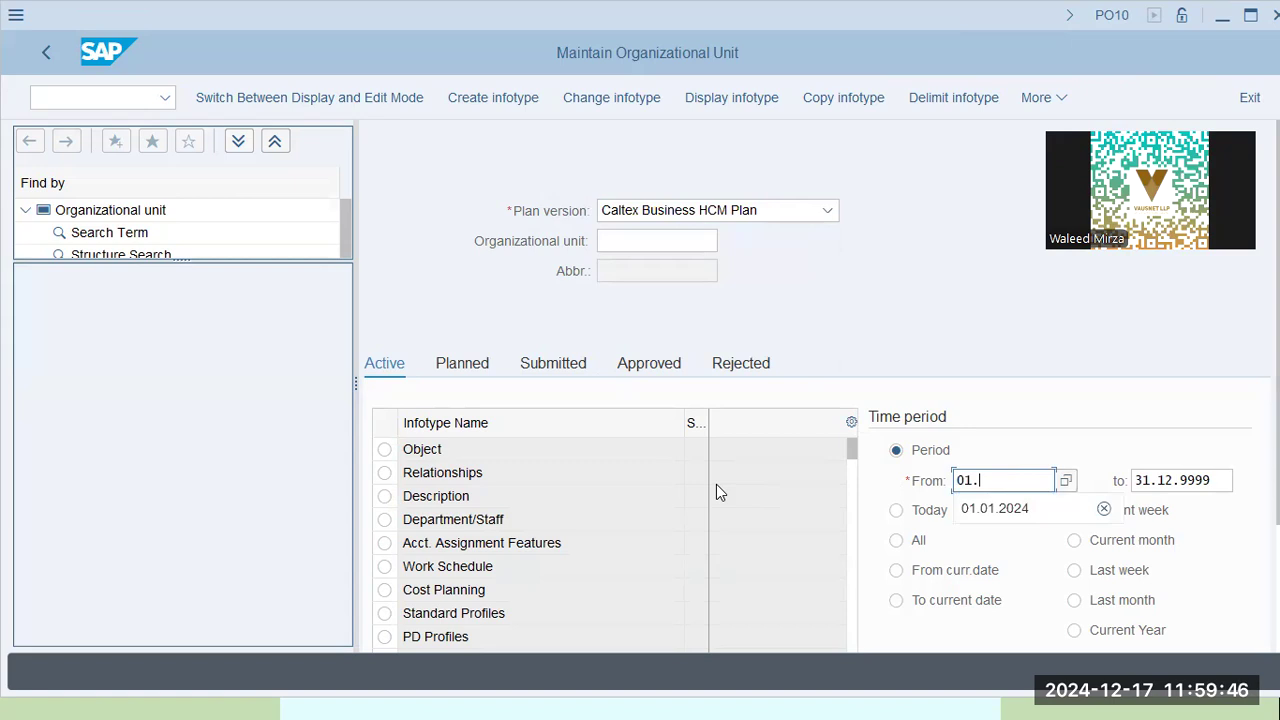
key(Down)
key(Tab)
scroll(716, 492, down, 2)
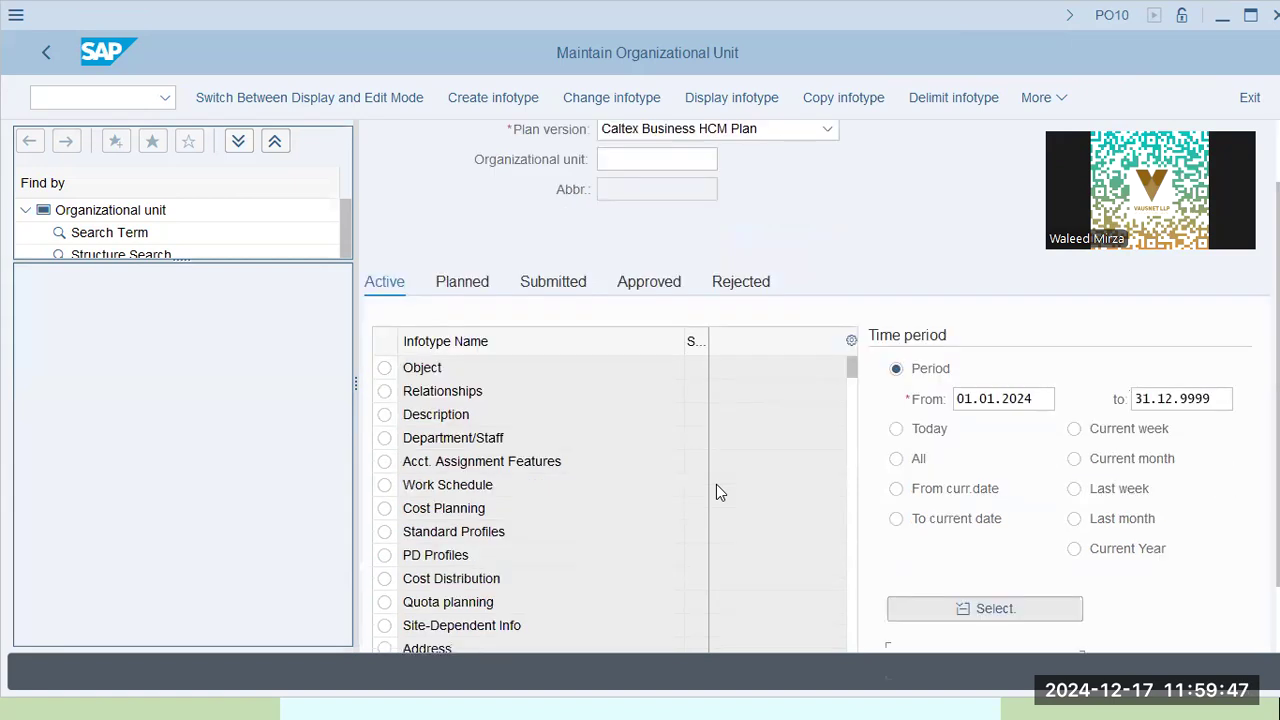
click(386, 368)
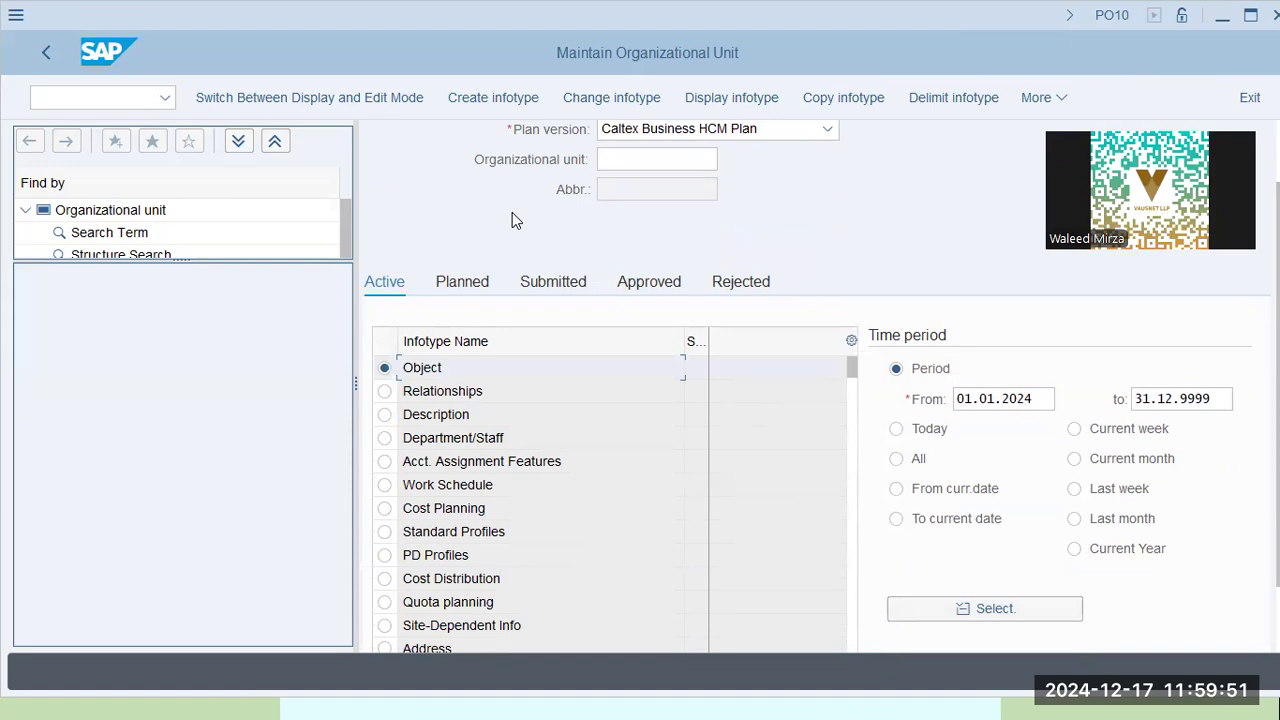
key(alt+Tab)
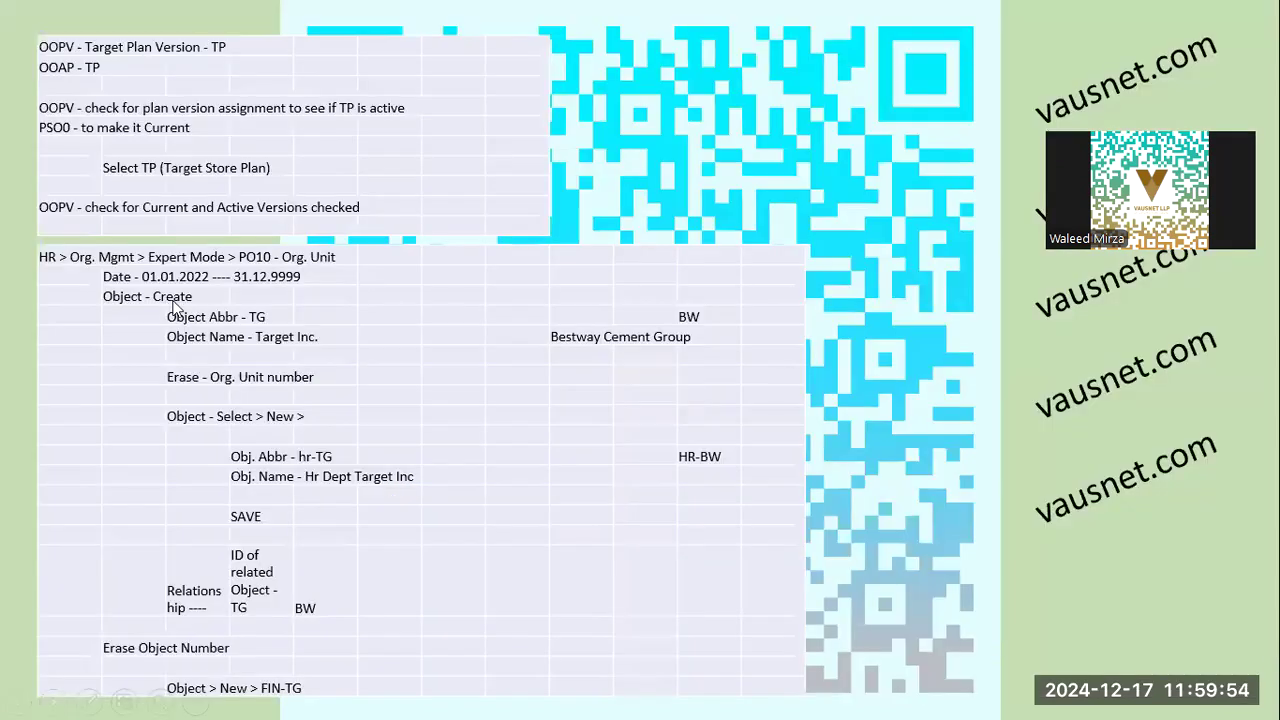
key(alt+Tab)
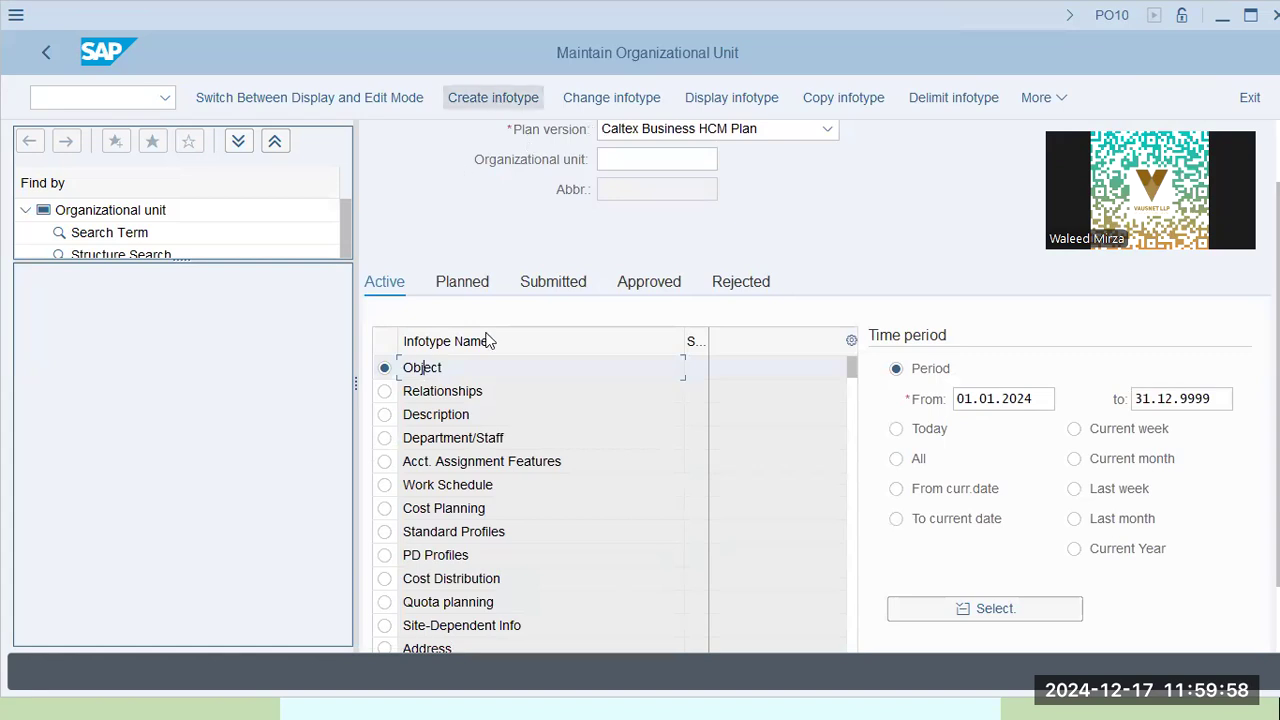
Create a new Object record valid from 01.01.2024, abbreviated Caltex and named Caltex Global
click(626, 162)
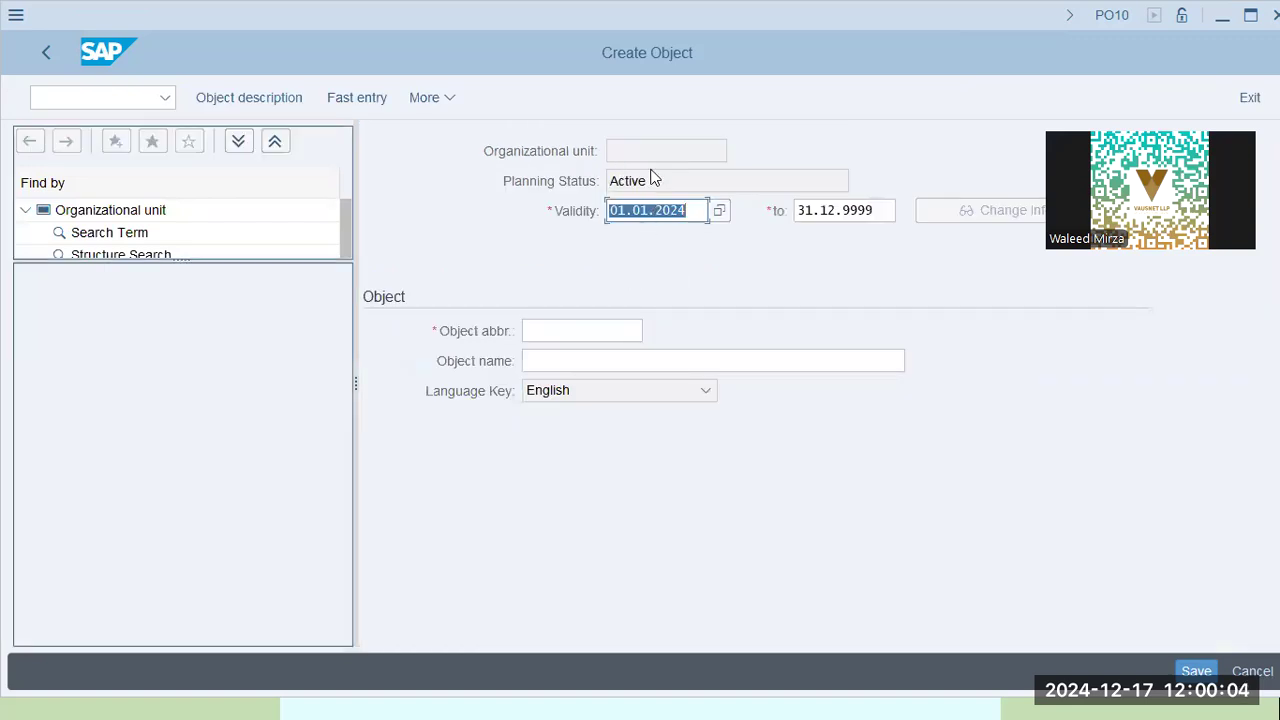
click(662, 148)
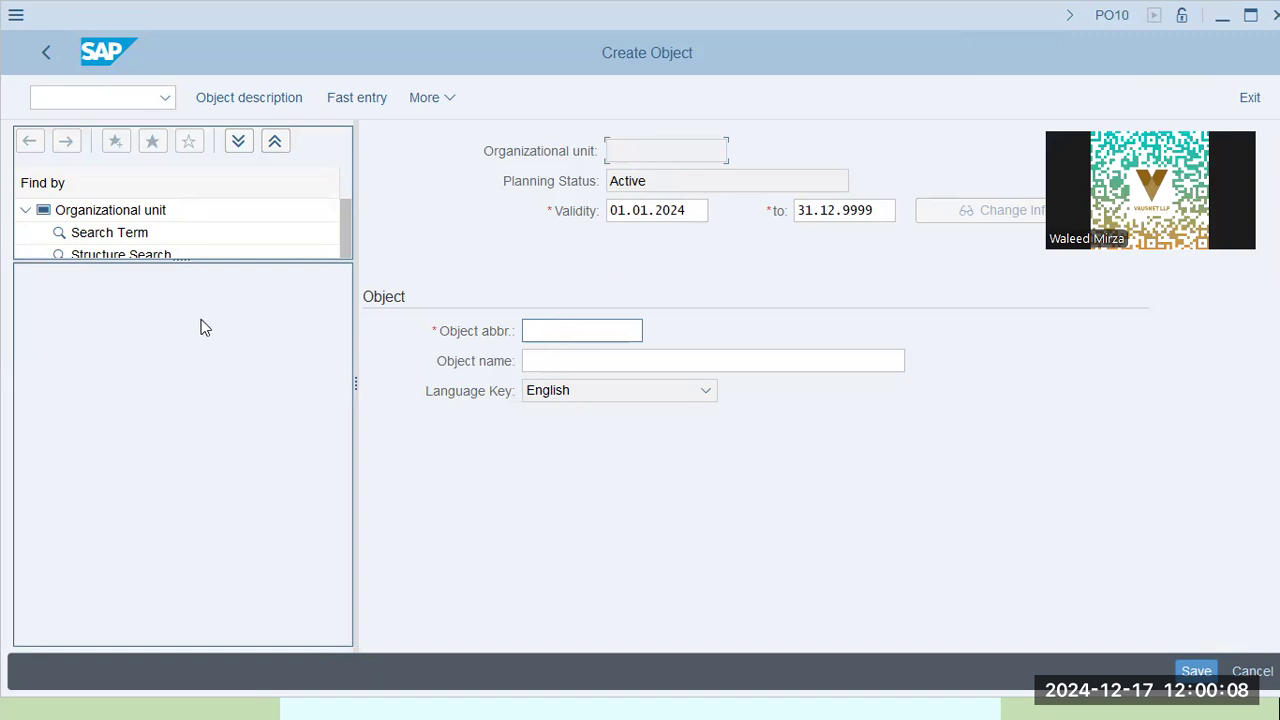
key(alt+Tab)
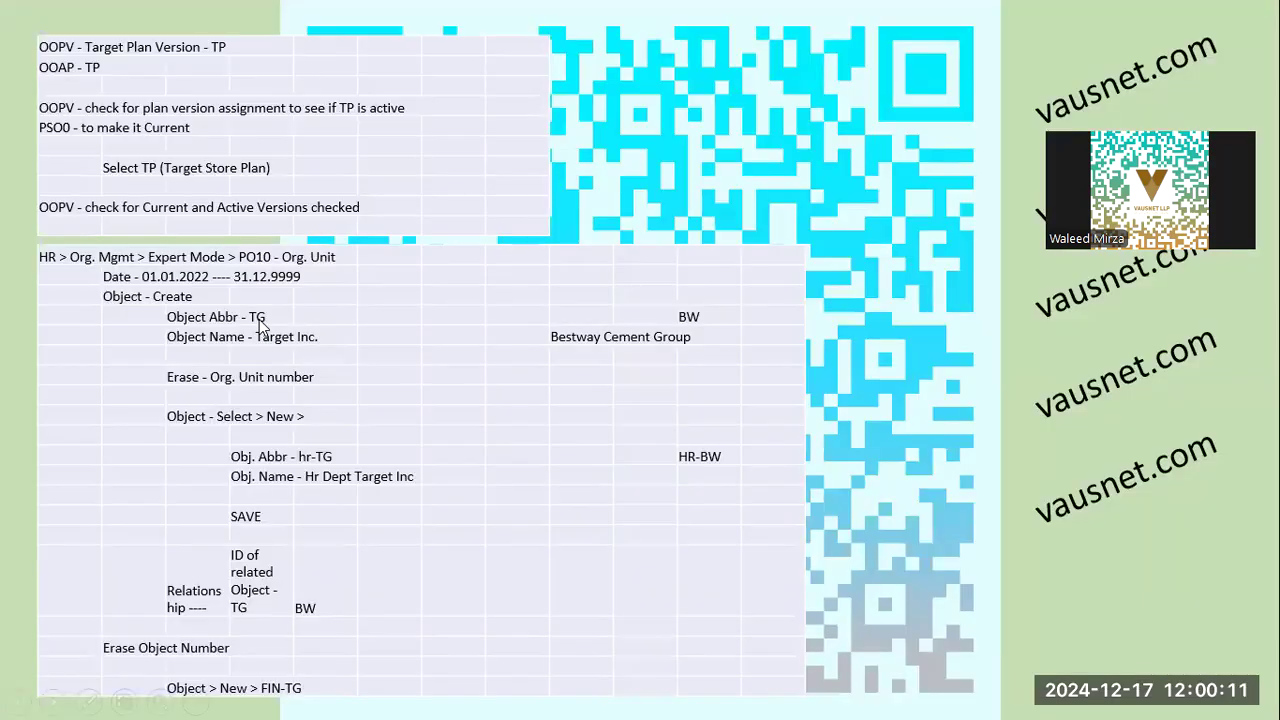
key(alt+Tab)
text(Caltex)
key(Tab)
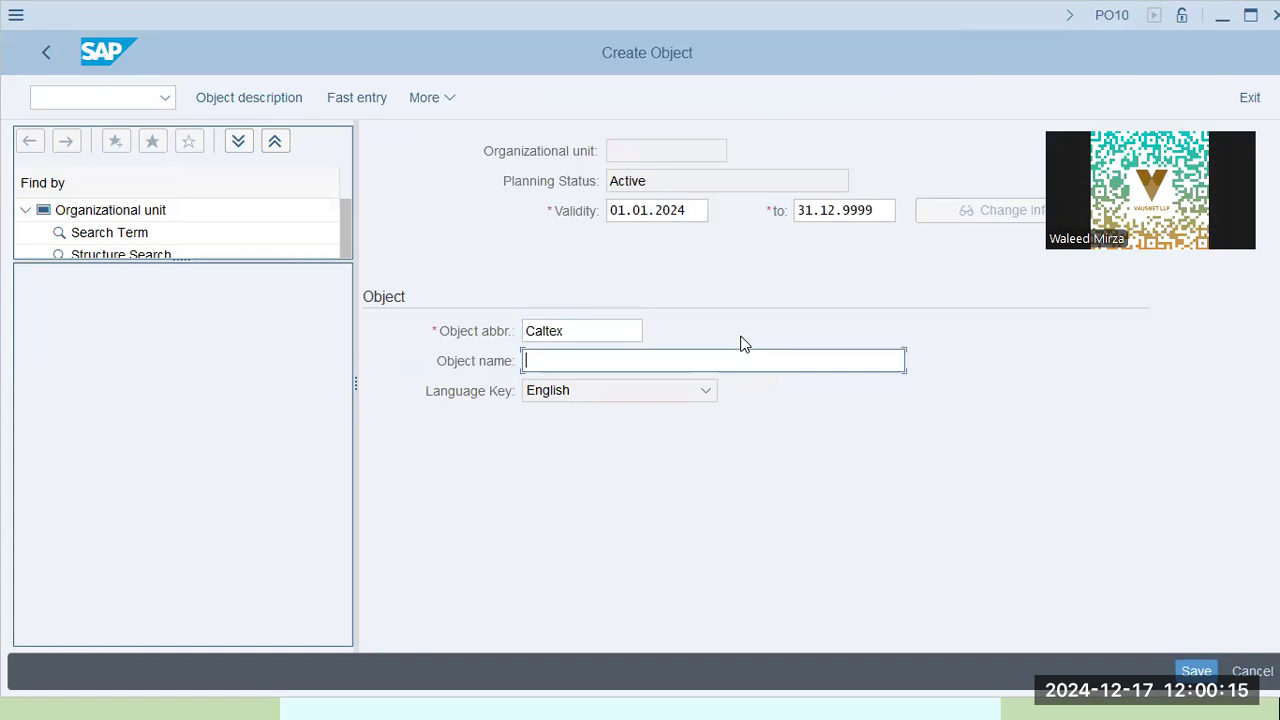
key(alt+Tab)
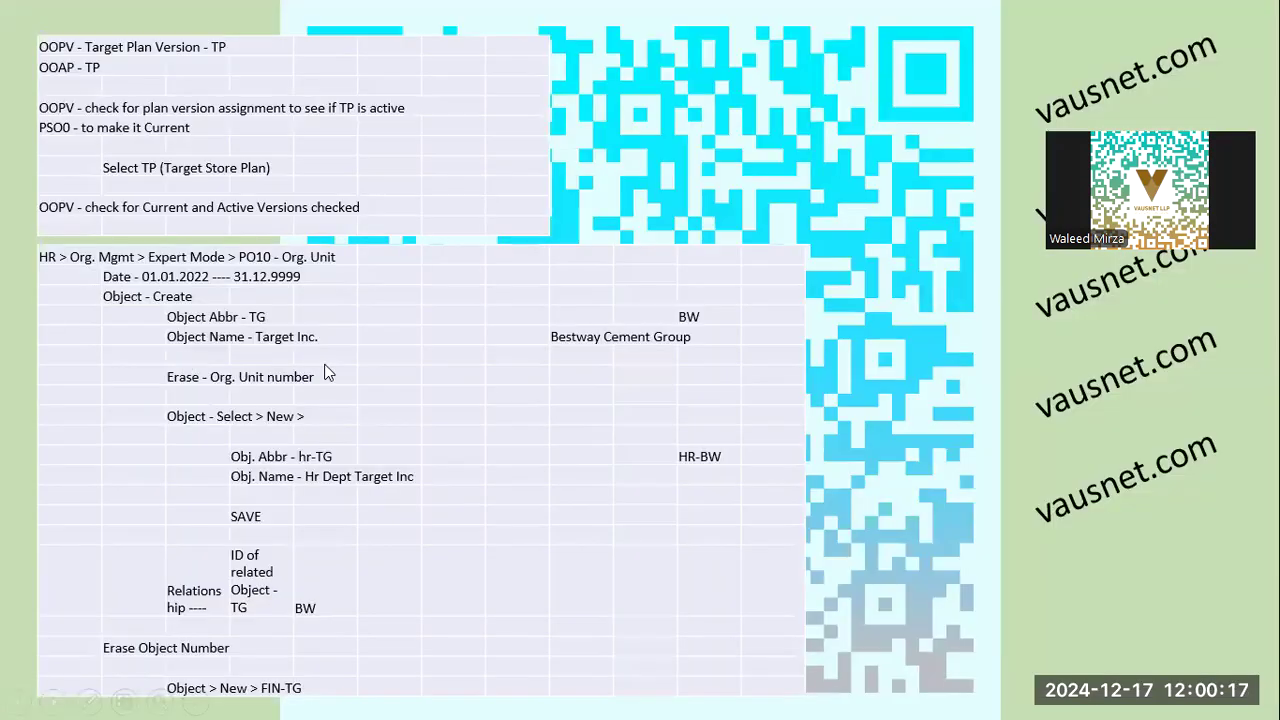
key(alt+Tab)
text(l)
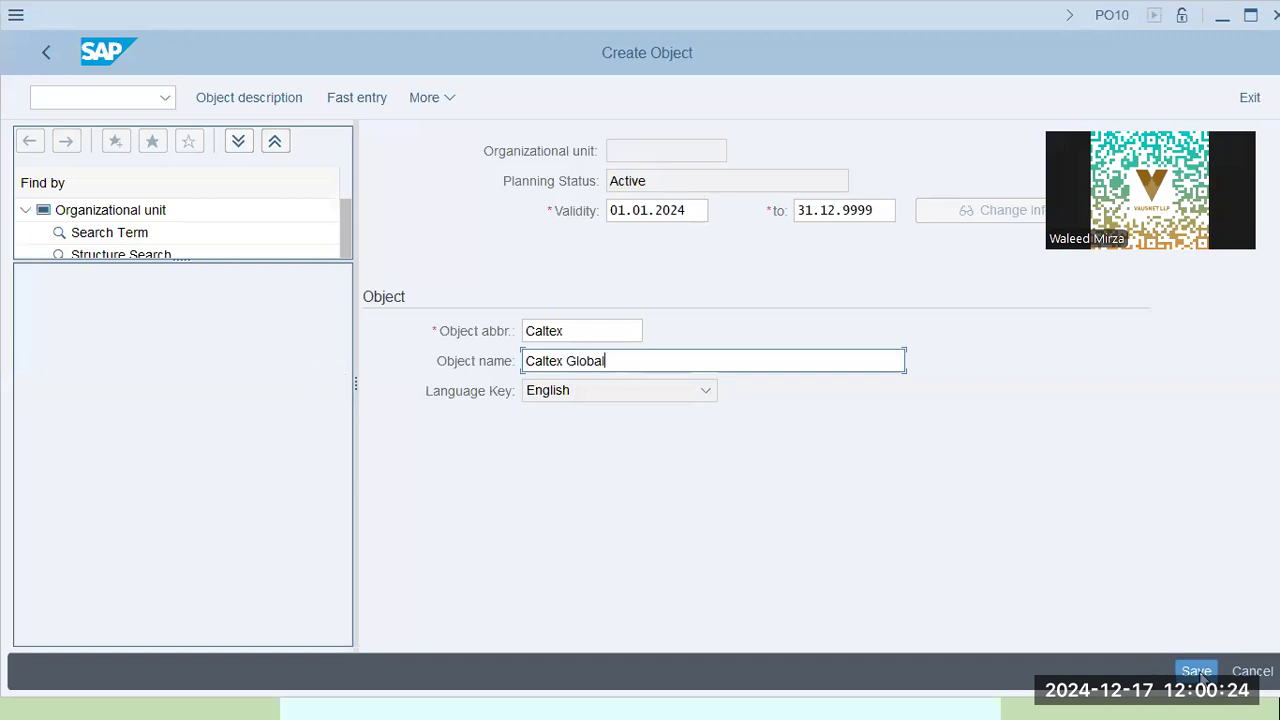
click(152, 218)
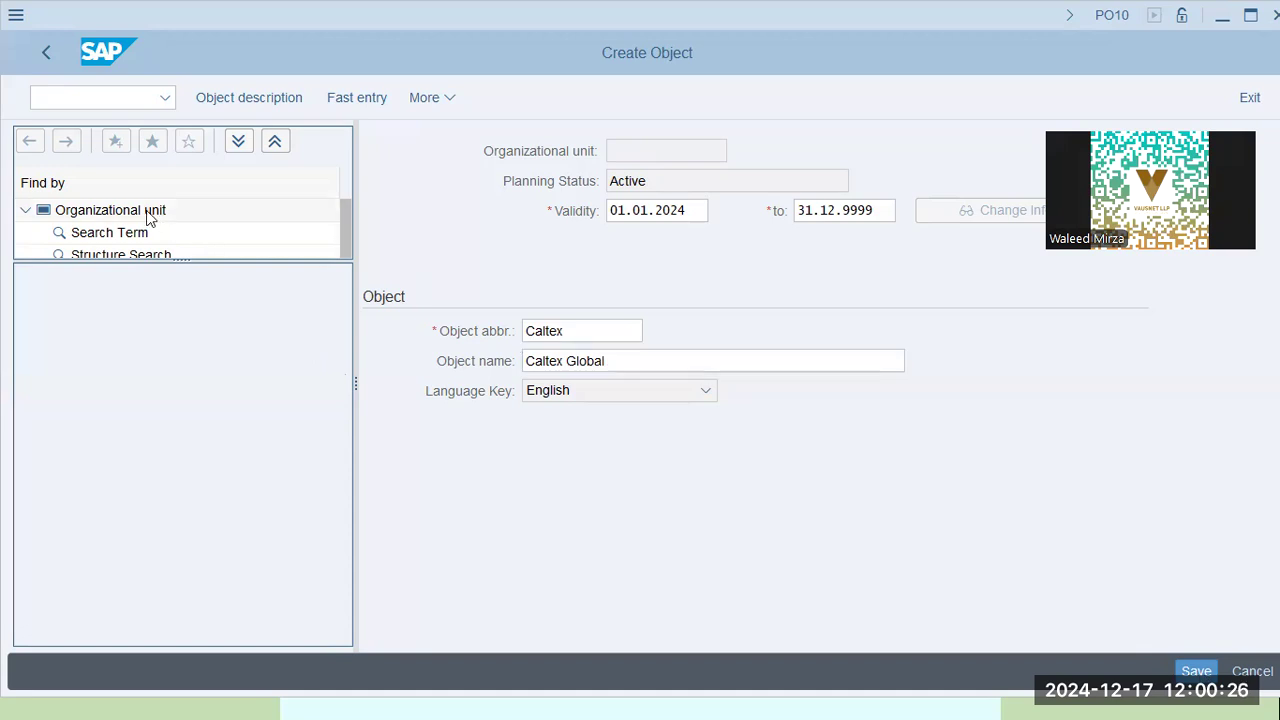
click(748, 173)
Save the new Caltex Global unit and move to its required relationship entry A 002
click(1195, 670)
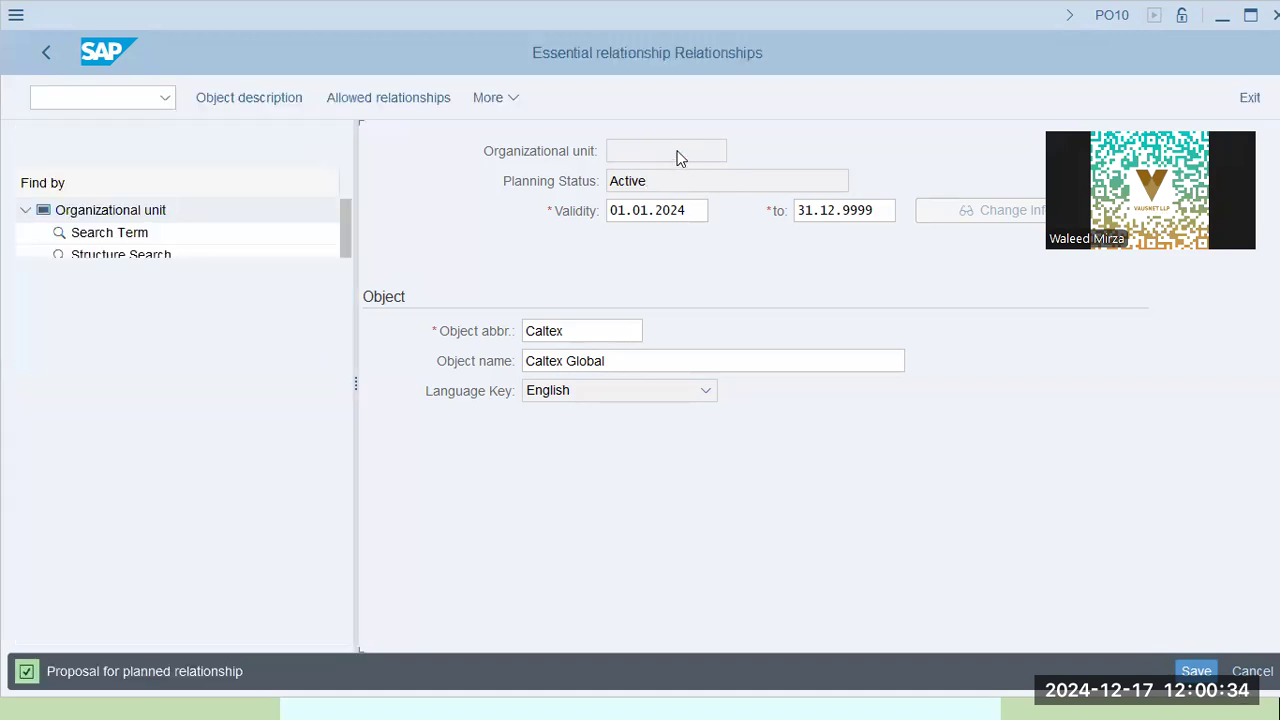
key(shift+Tab)
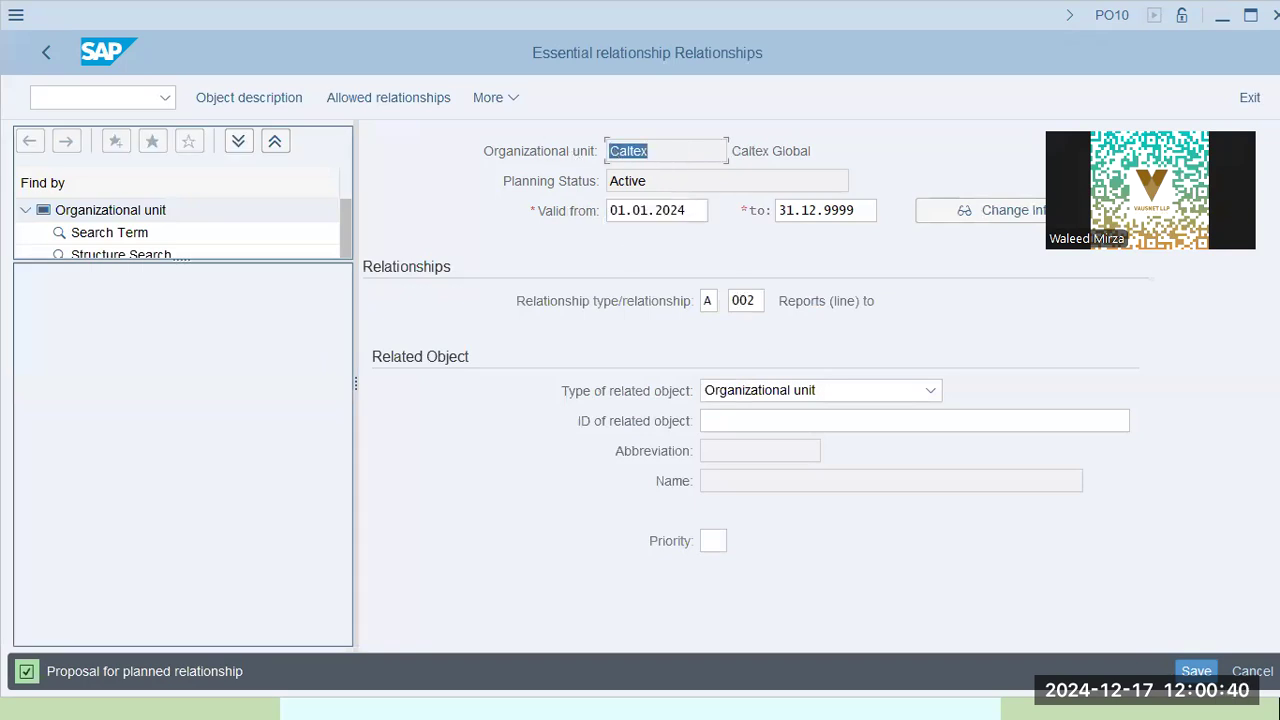
click(752, 300)
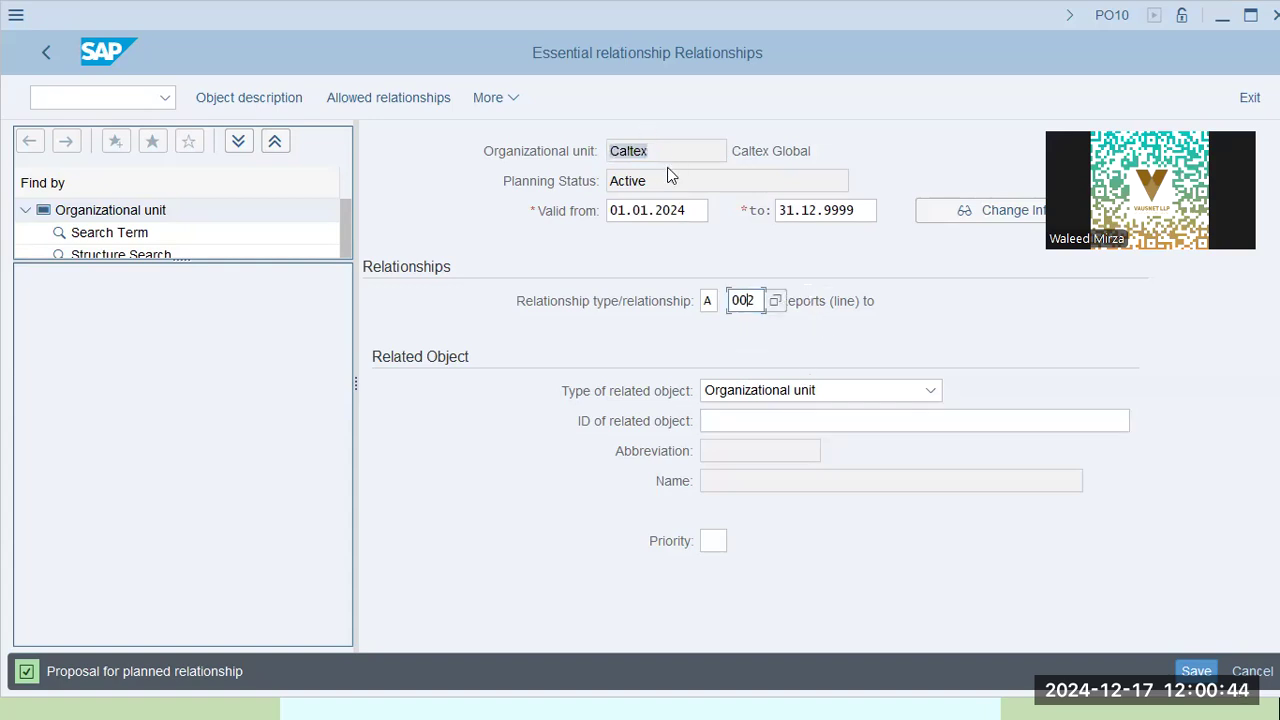
click(528, 150)
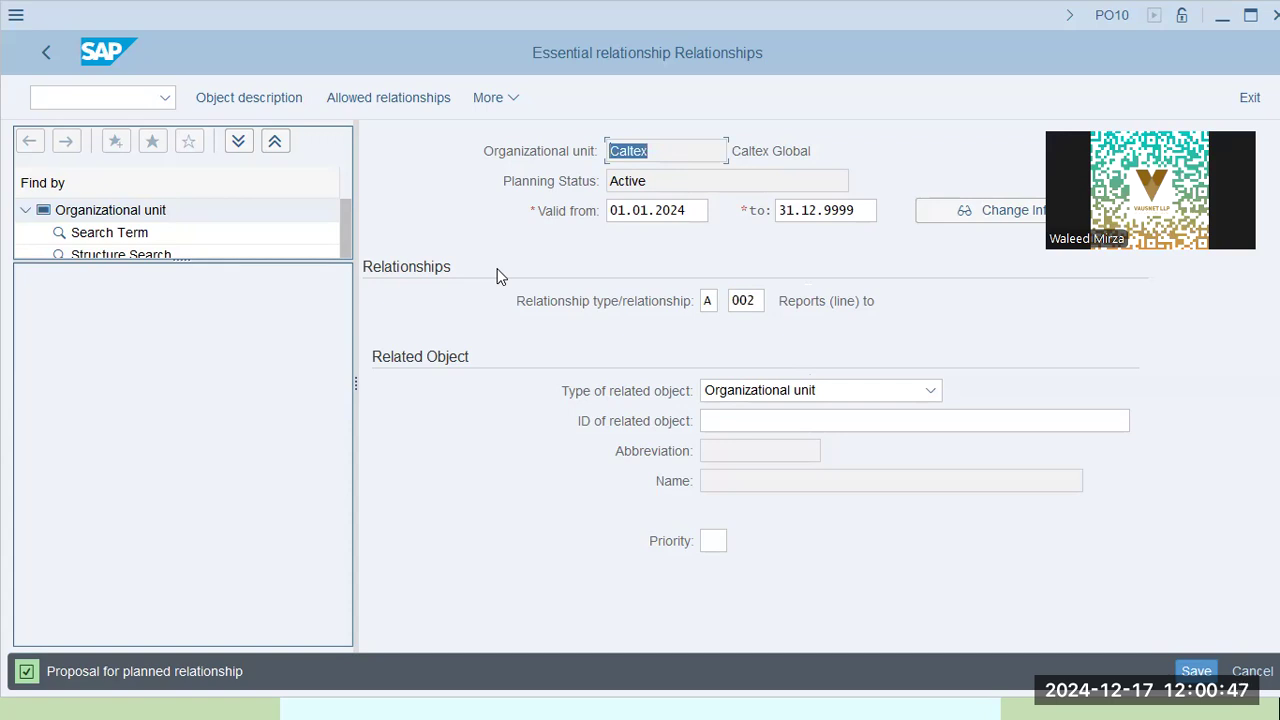
key(alt+Tab)
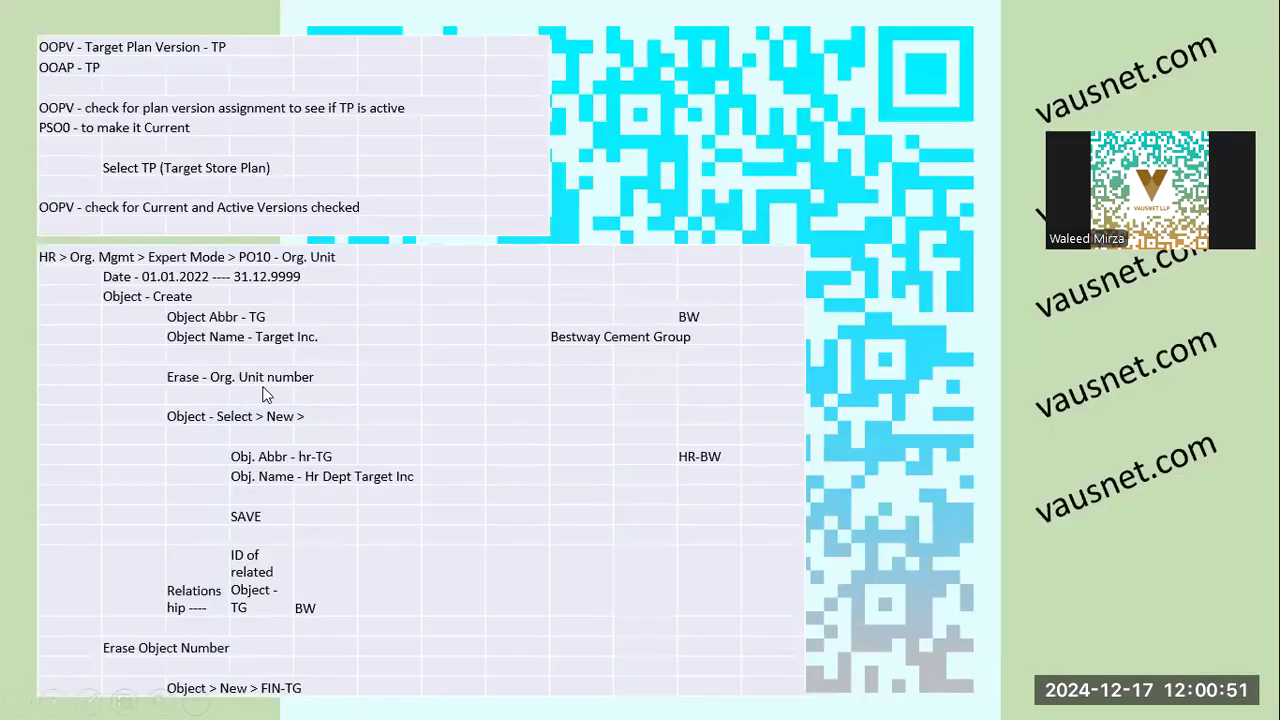
key(alt+Tab)
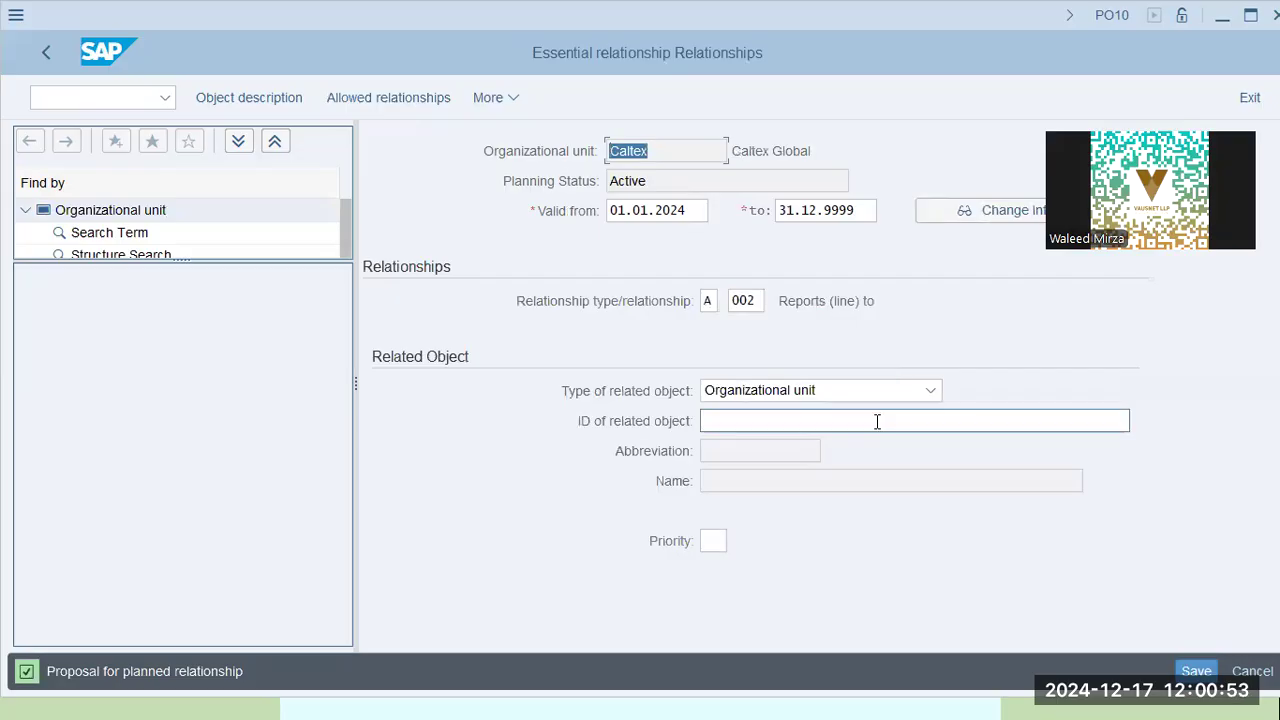
Check the offered related object types and request possible type A relationships, which returns an empty list
click(746, 301)
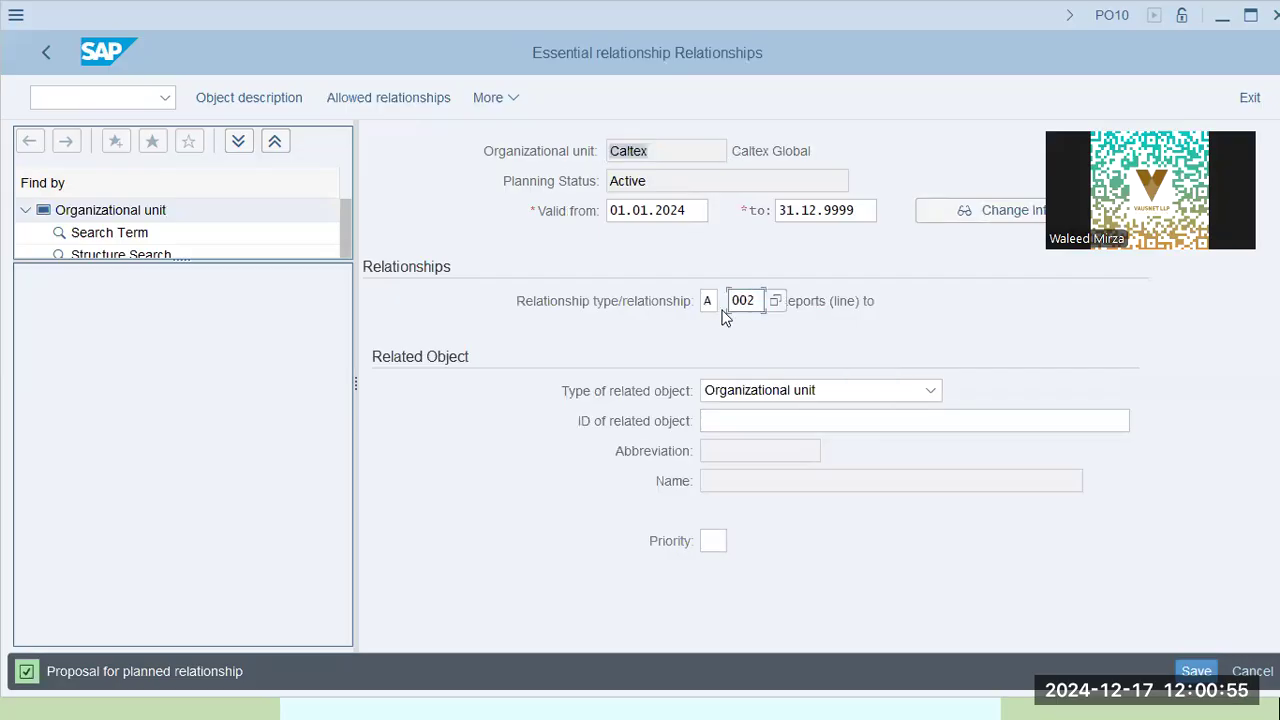
click(770, 398)
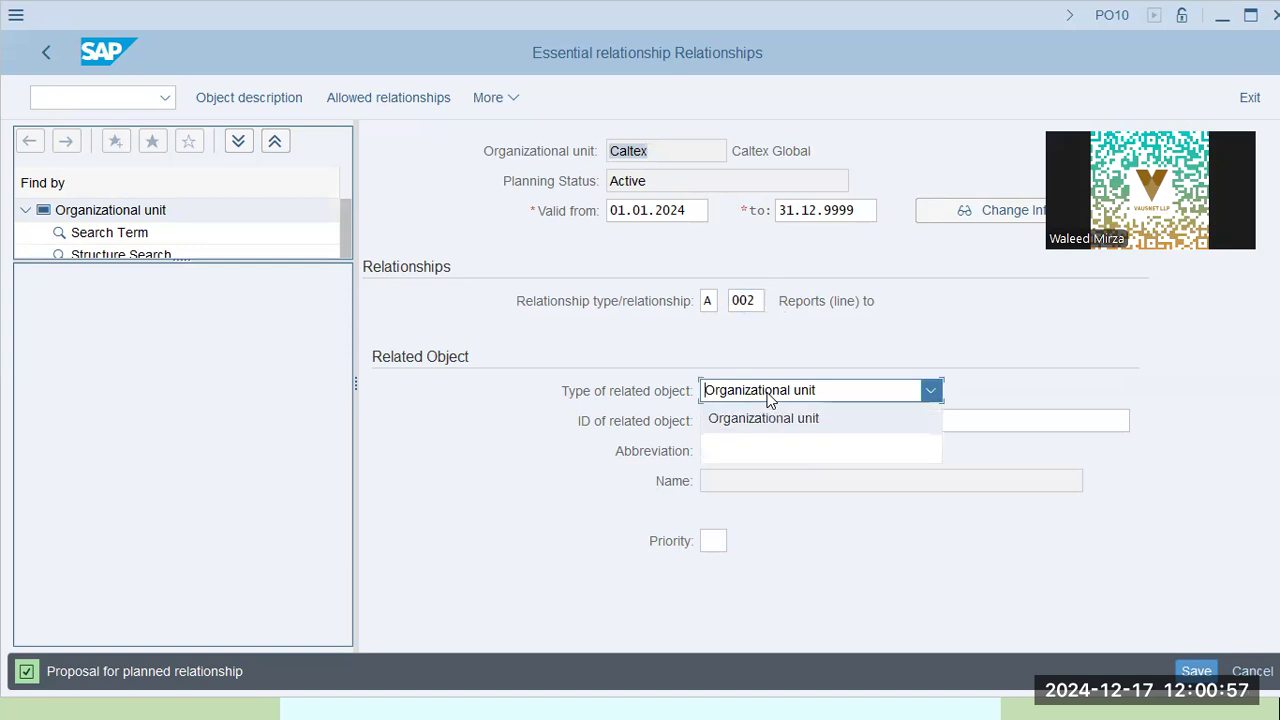
click(776, 443)
click(708, 303)
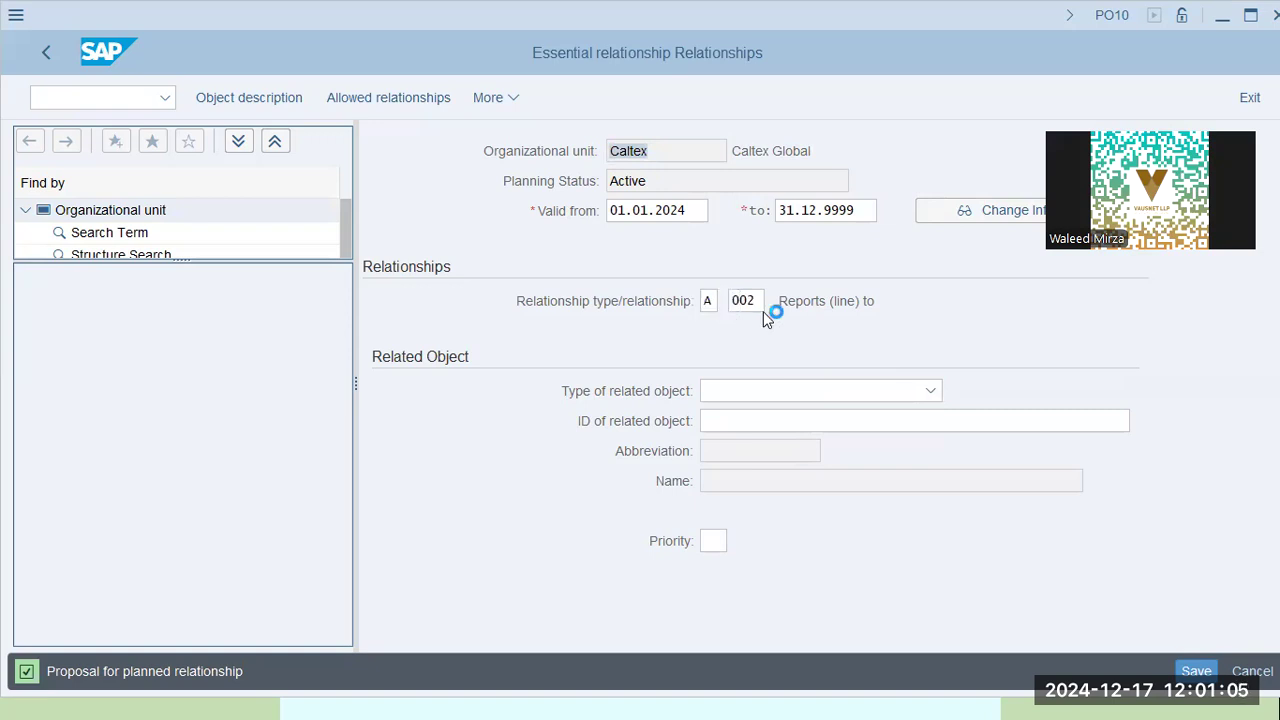
key(Return)
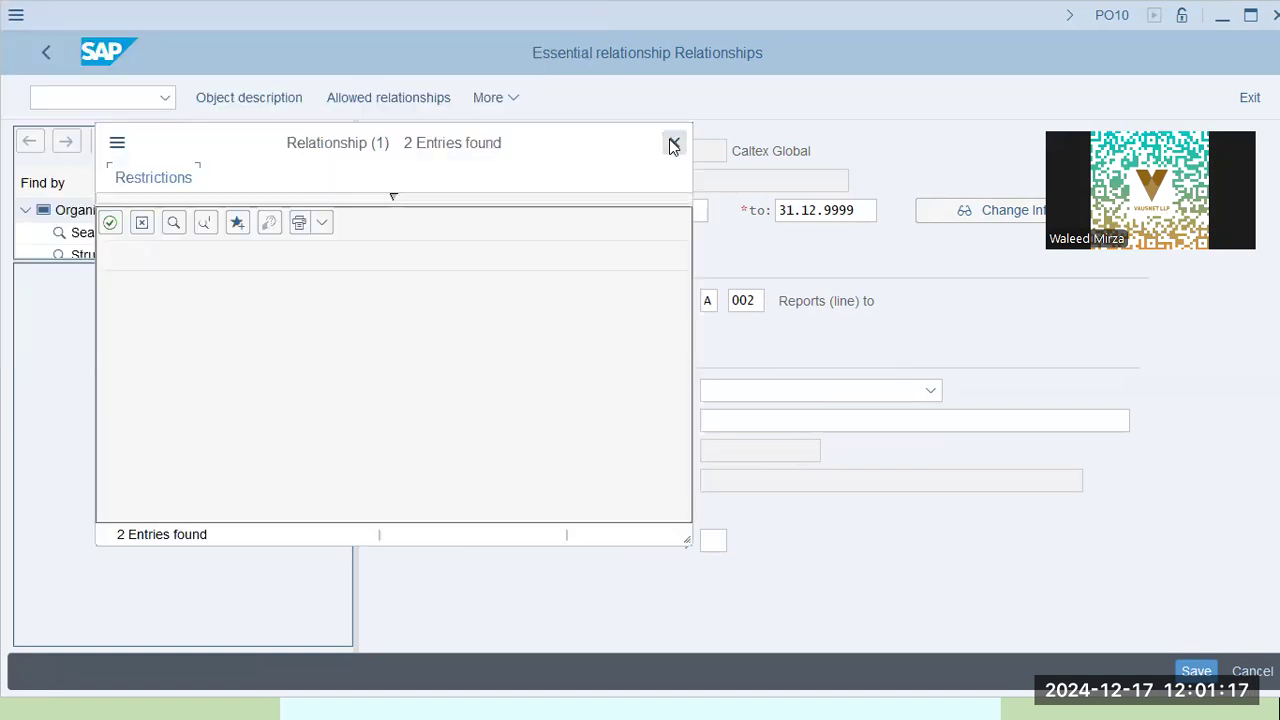
key(Escape)
click(708, 302)
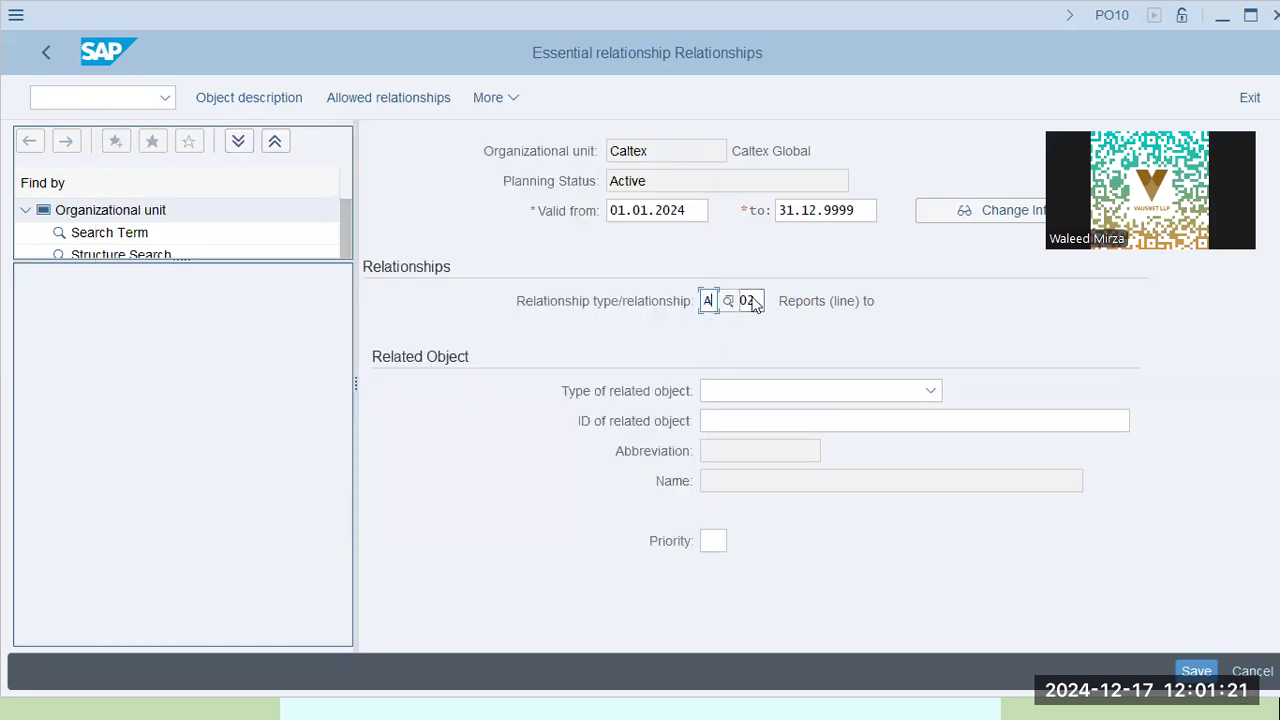
Review the A 002 Reports (line) to entry and try saving it, which is rejected
click(756, 303)
click(826, 301)
drag(778, 300, 926, 323)
click(708, 303)
key(ctrl+a)
click(726, 340)
double_click(680, 150)
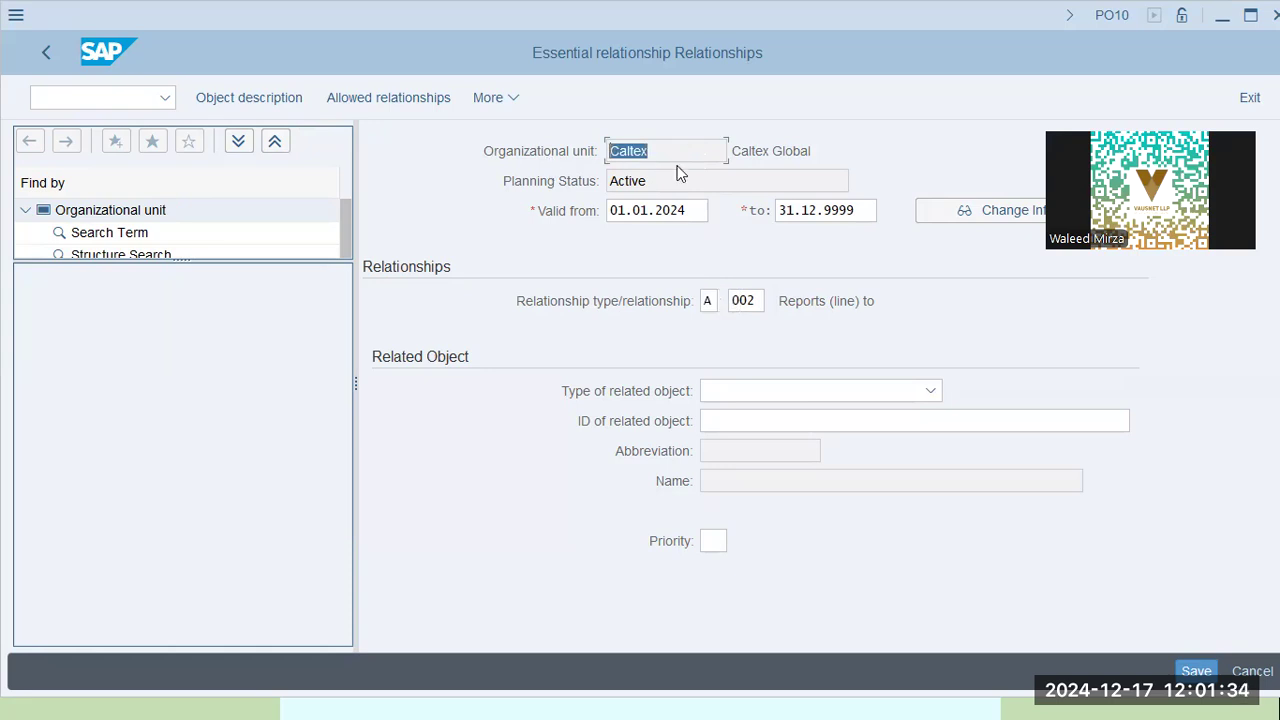
double_click(757, 300)
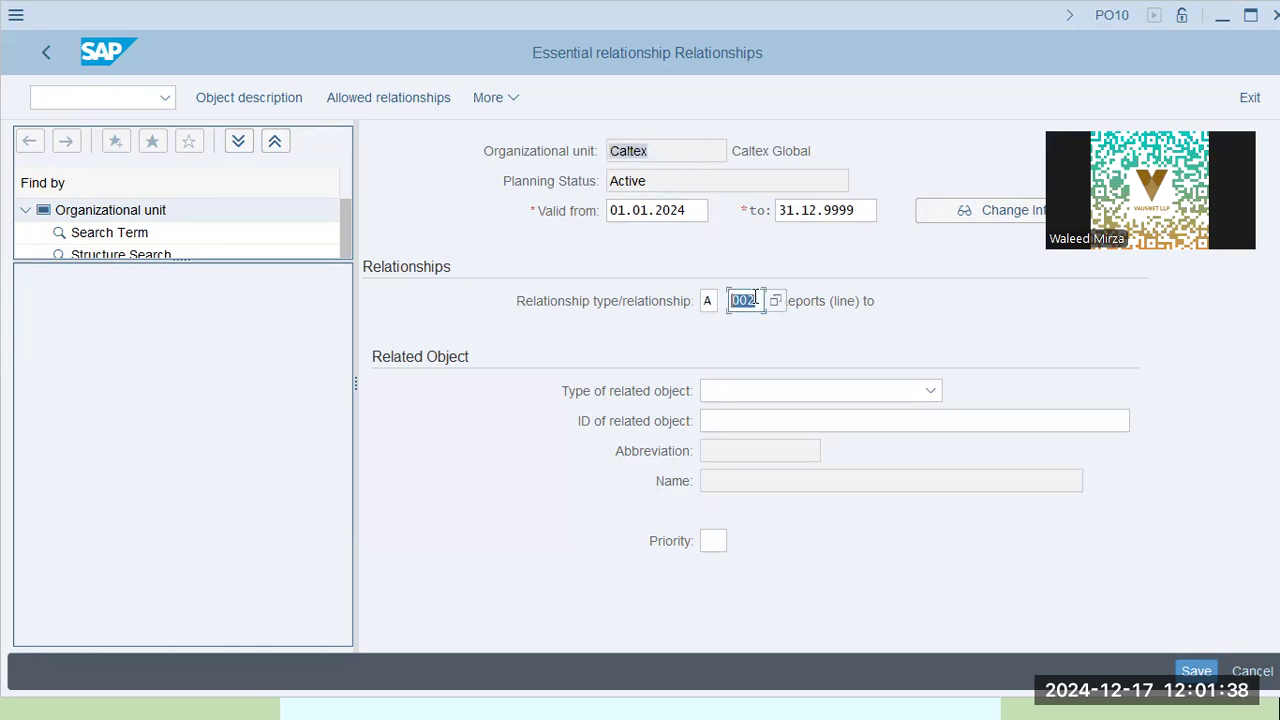
click(673, 311)
drag(776, 302, 889, 309)
click(800, 307)
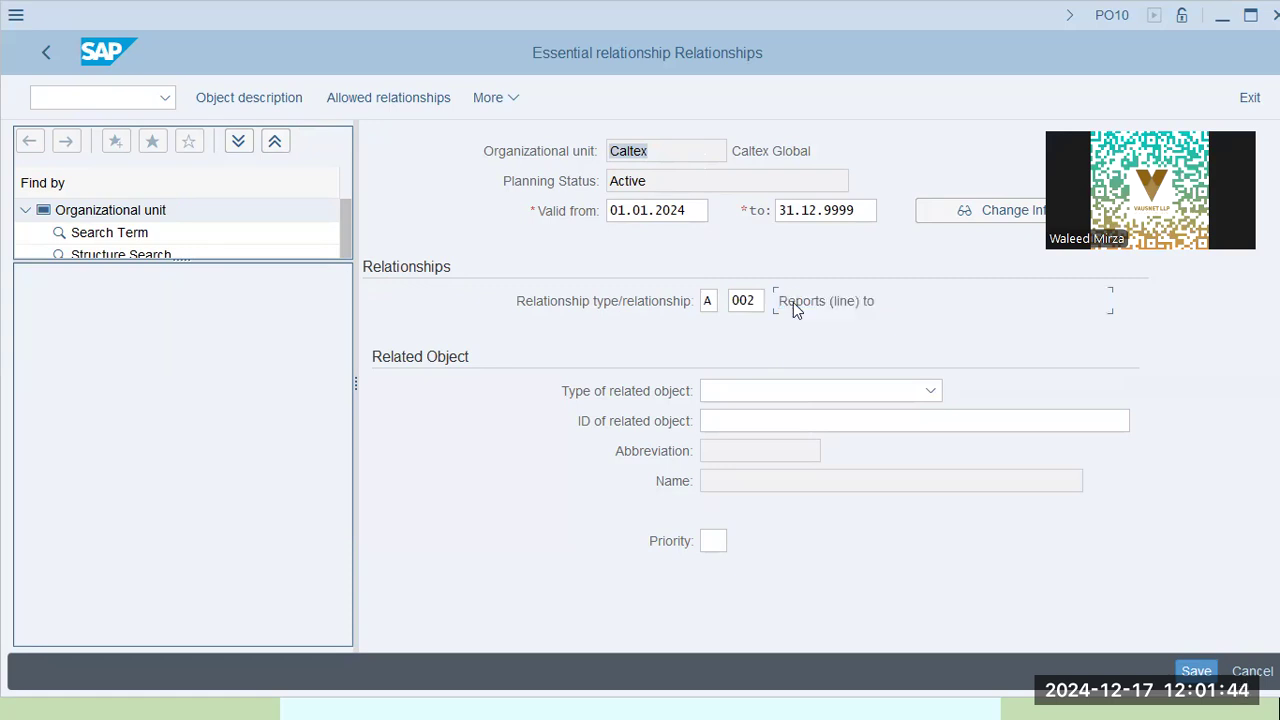
drag(777, 303, 884, 309)
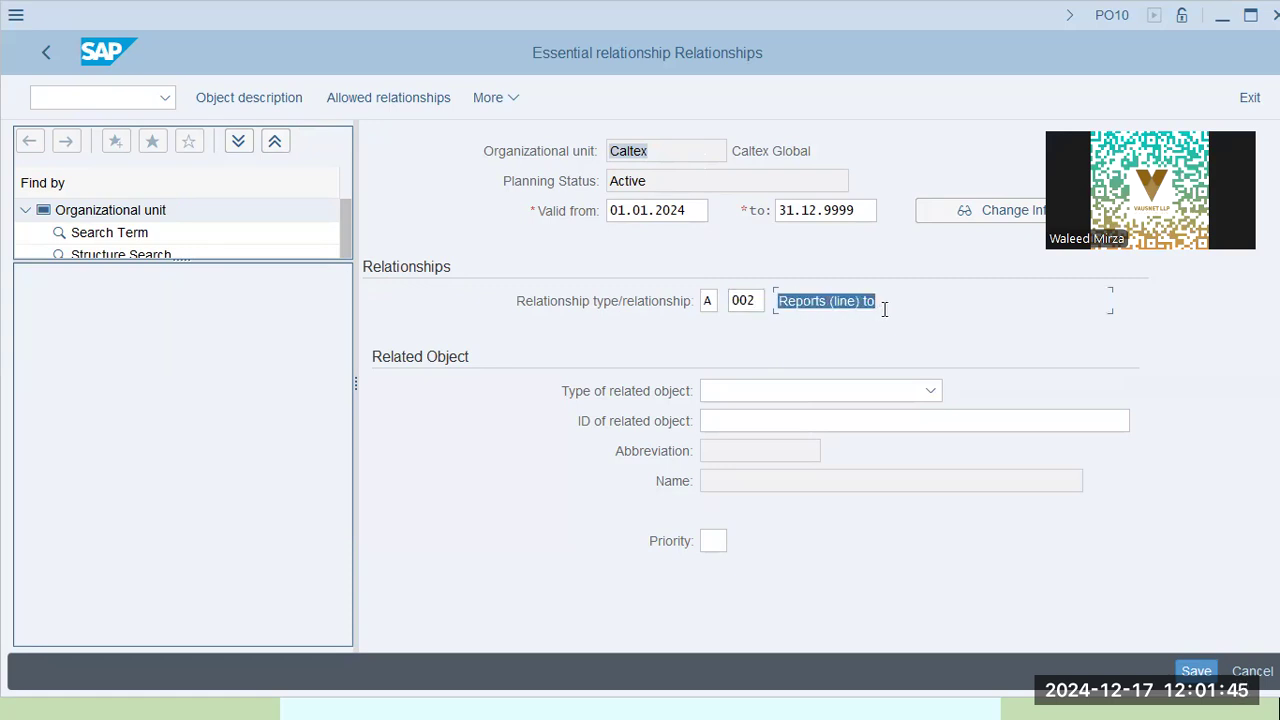
click(814, 302)
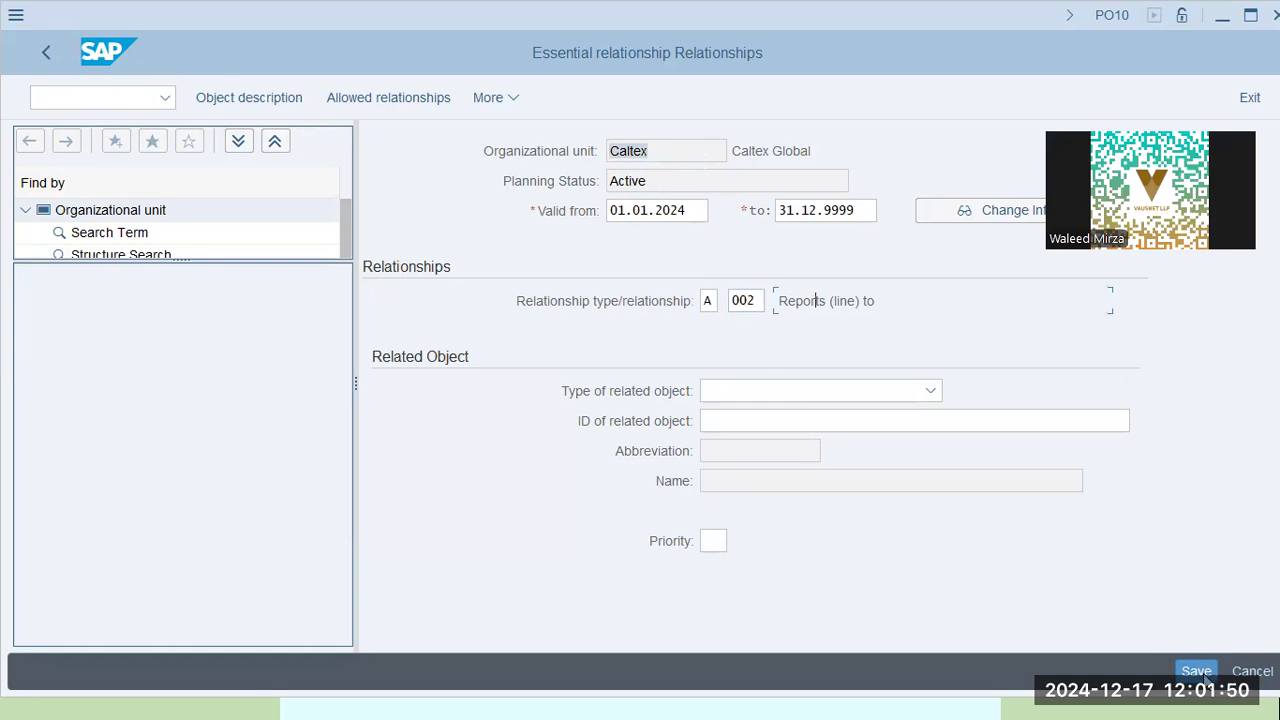
click(749, 320)
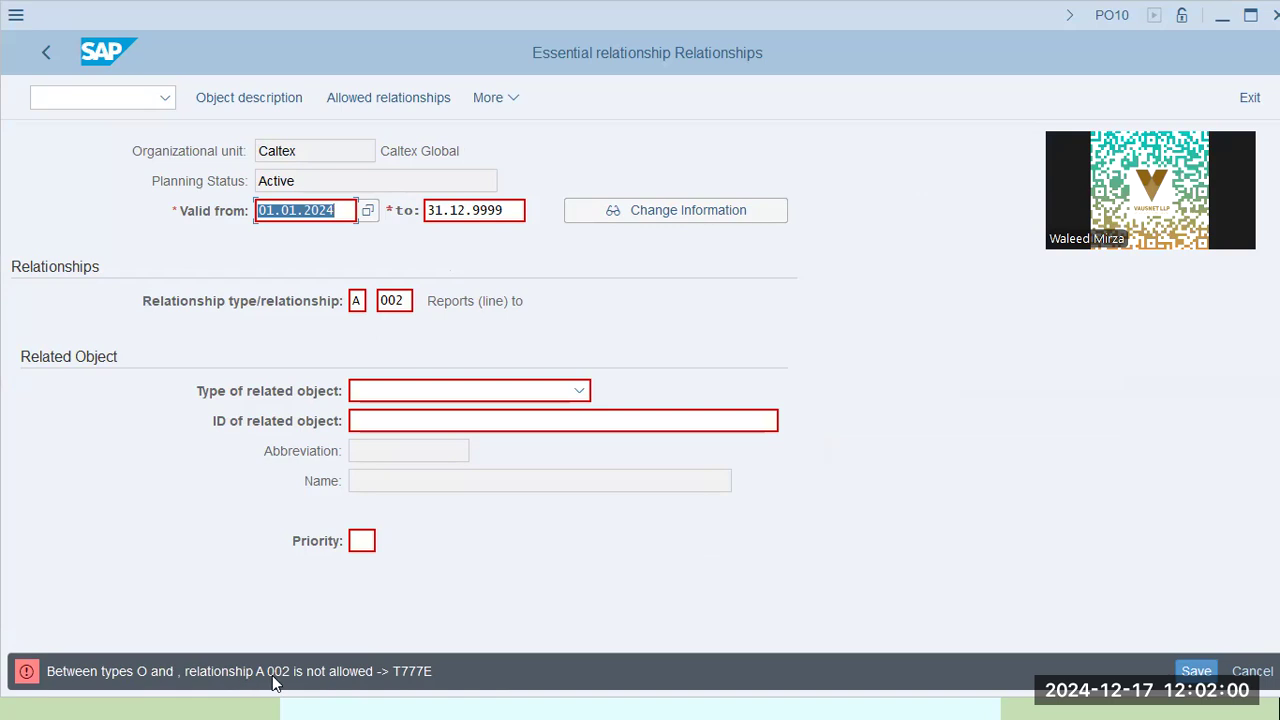
Change the relationship to B 002, then B 003, rechecking each; both are rejected
click(355, 302)
key(Tab)
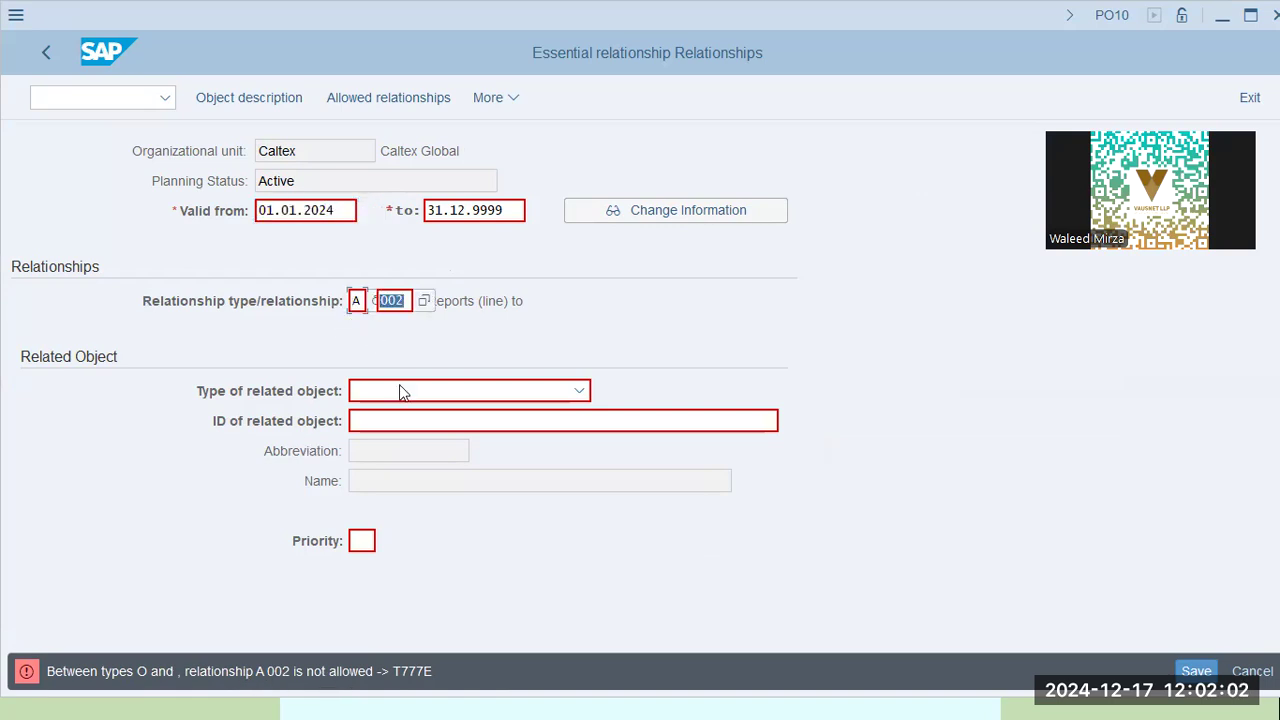
key(shift+Tab)
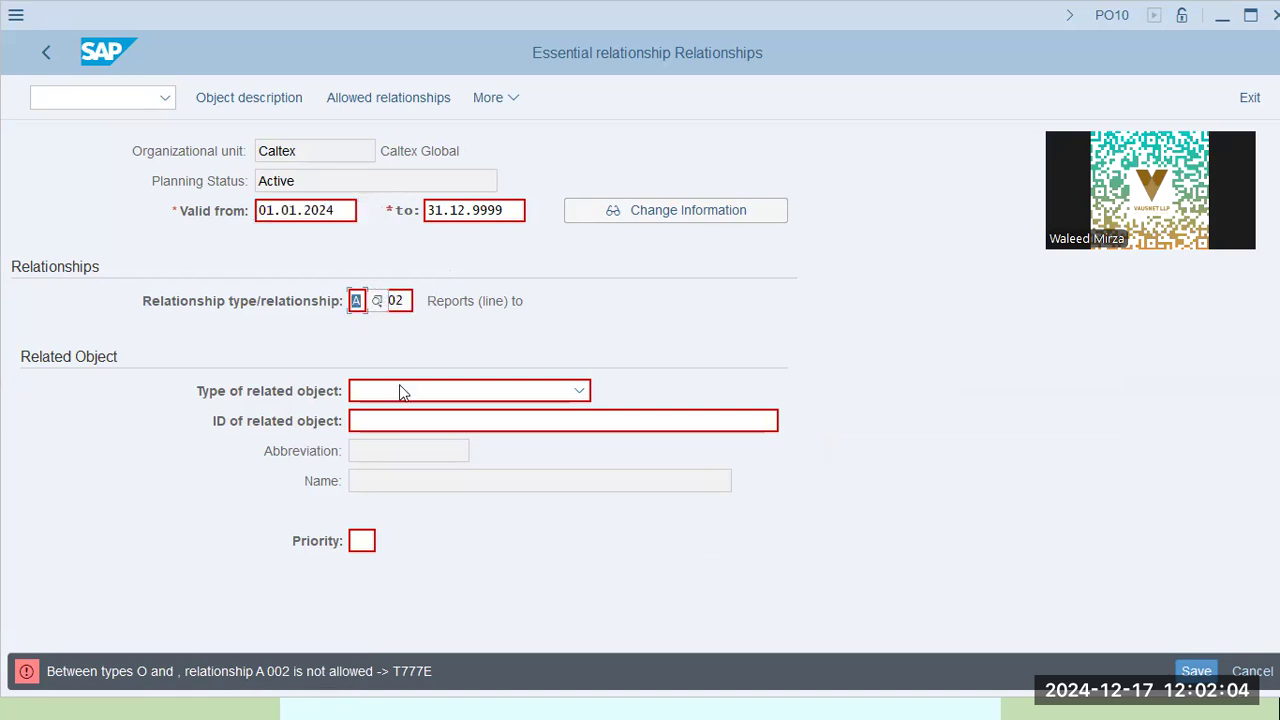
text(B)
key(Return)
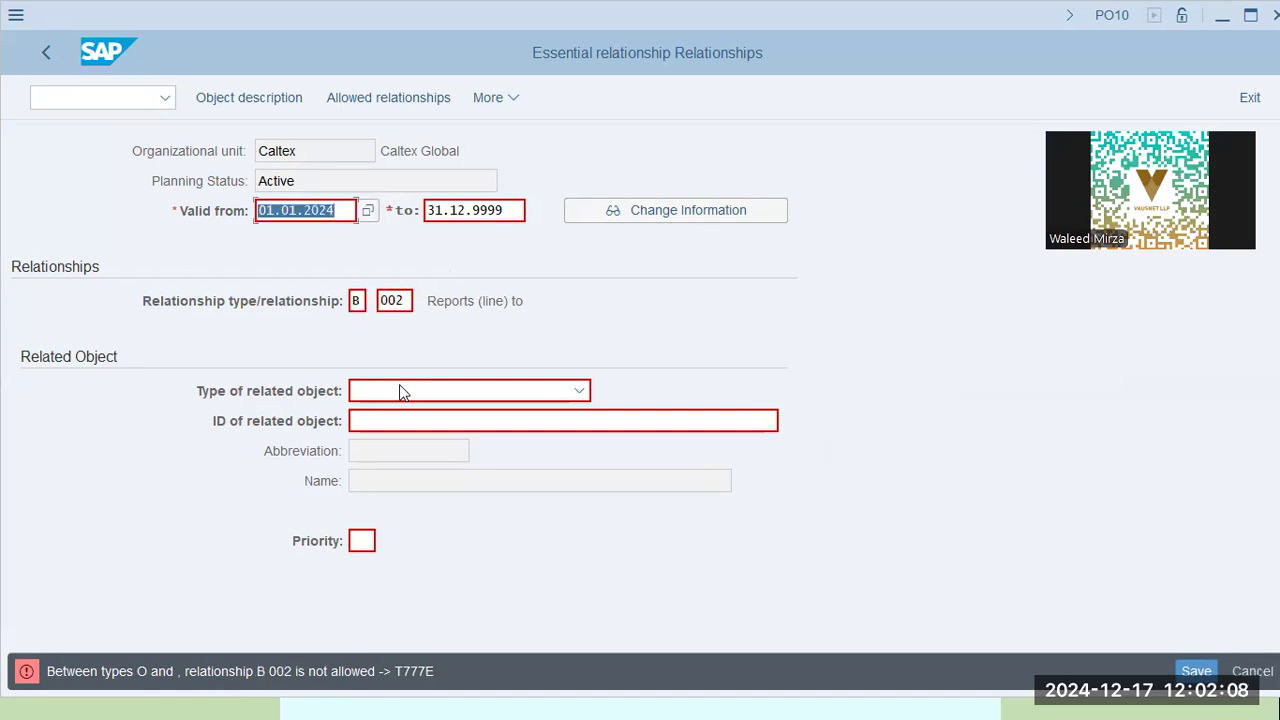
click(400, 299)
key(BackSpace)
text(3)
key(Return)
Copy table name T777E from the error and enter the /n sm30 command
drag(393, 677, 450, 683)
key(ctrl+c)
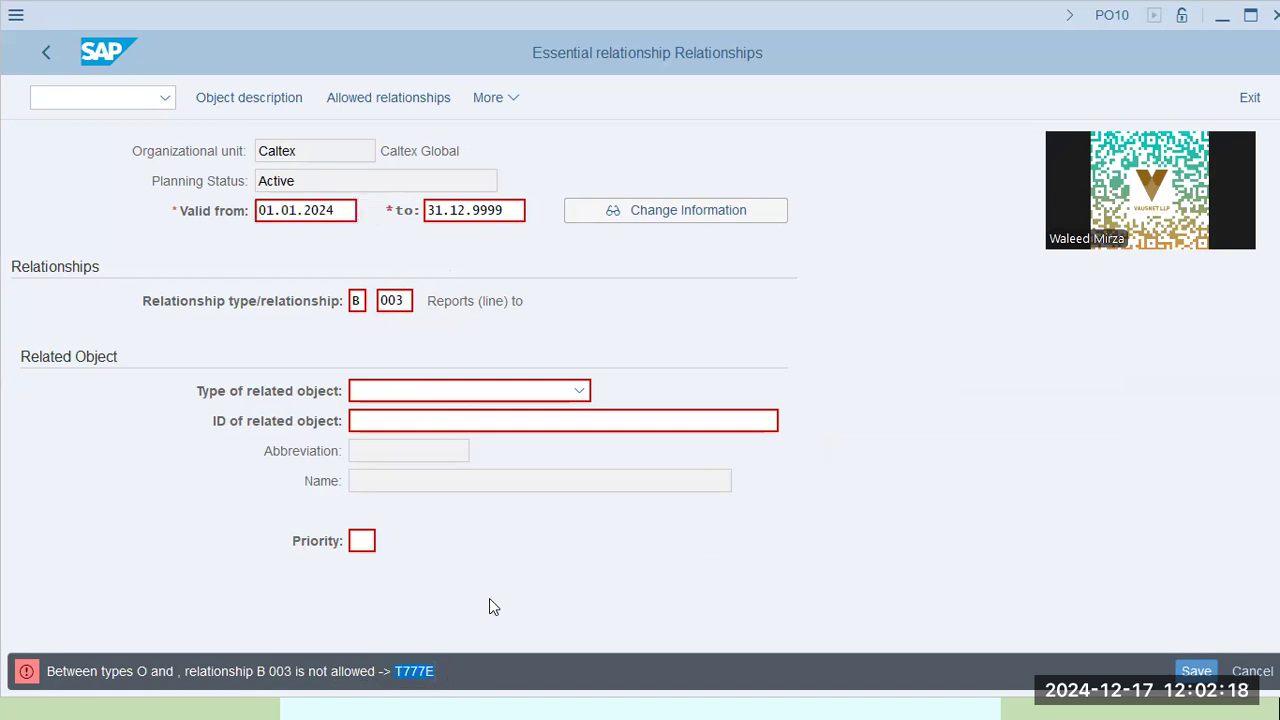
click(117, 98)
text(/n sm30)
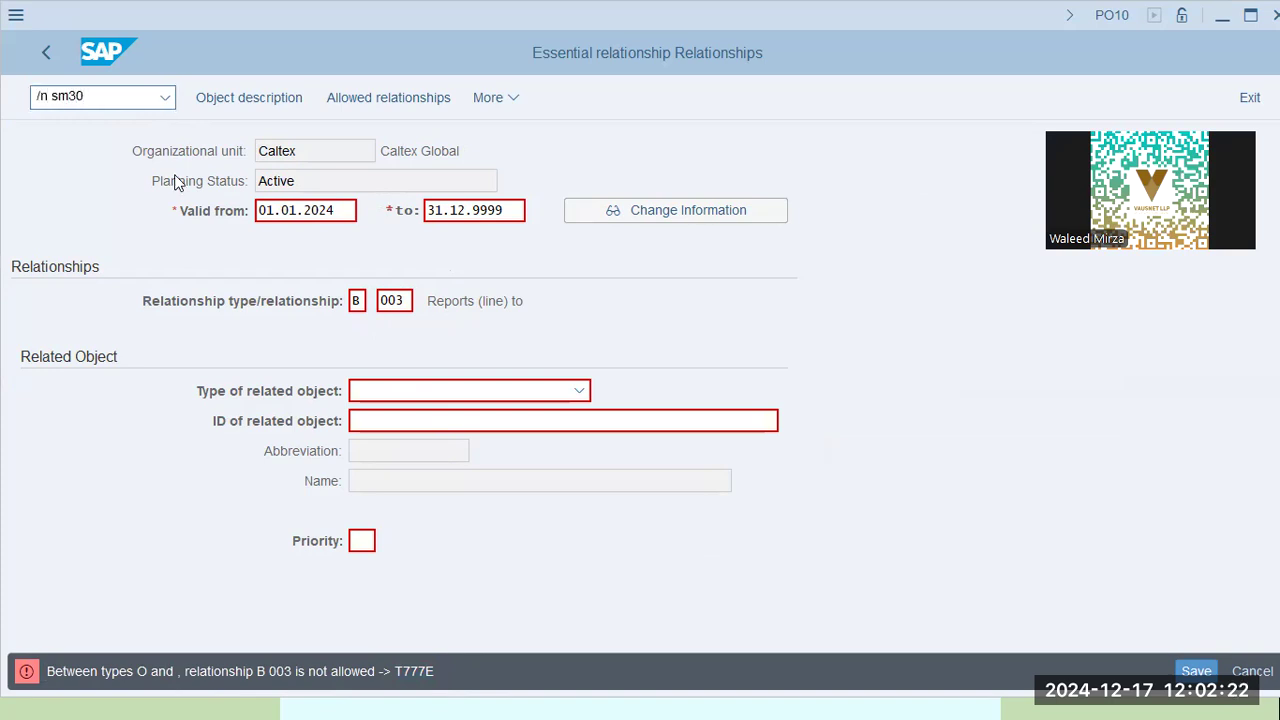
Run SM30 with table T777E, find its maintenance dialog and run the customizing object search
key(Return)
key(ctrl+v)
click(257, 100)
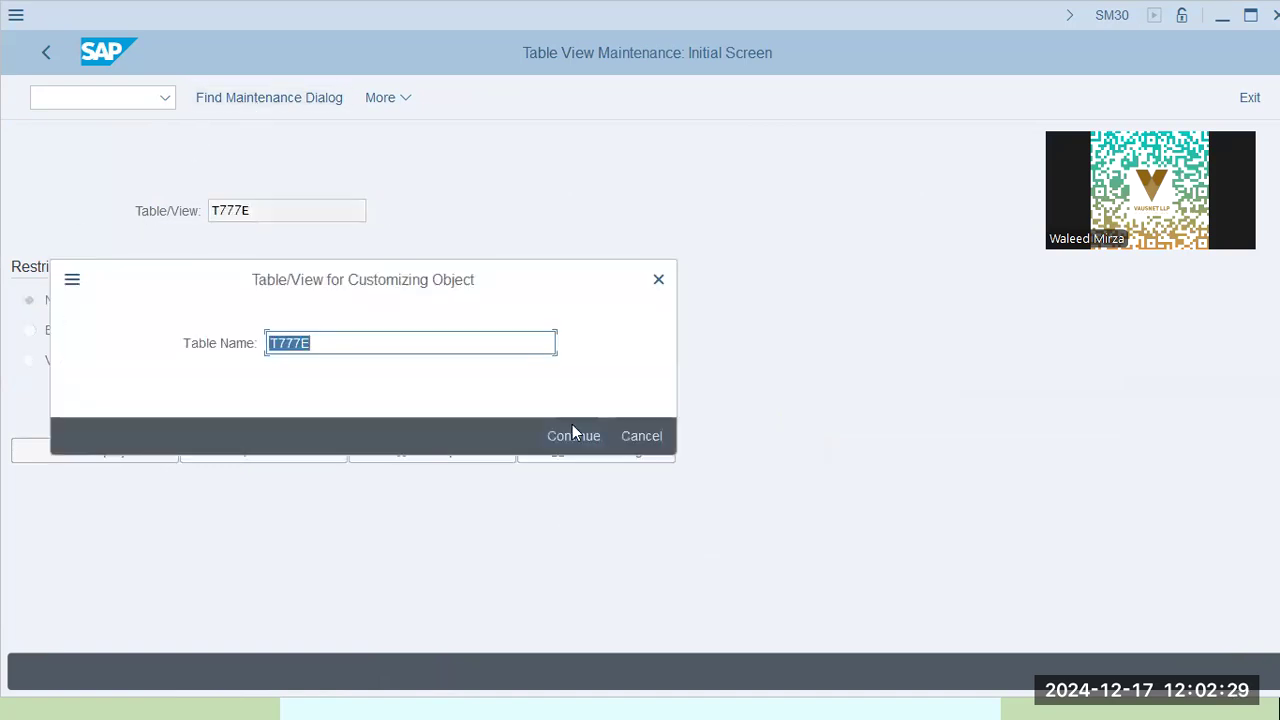
click(575, 445)
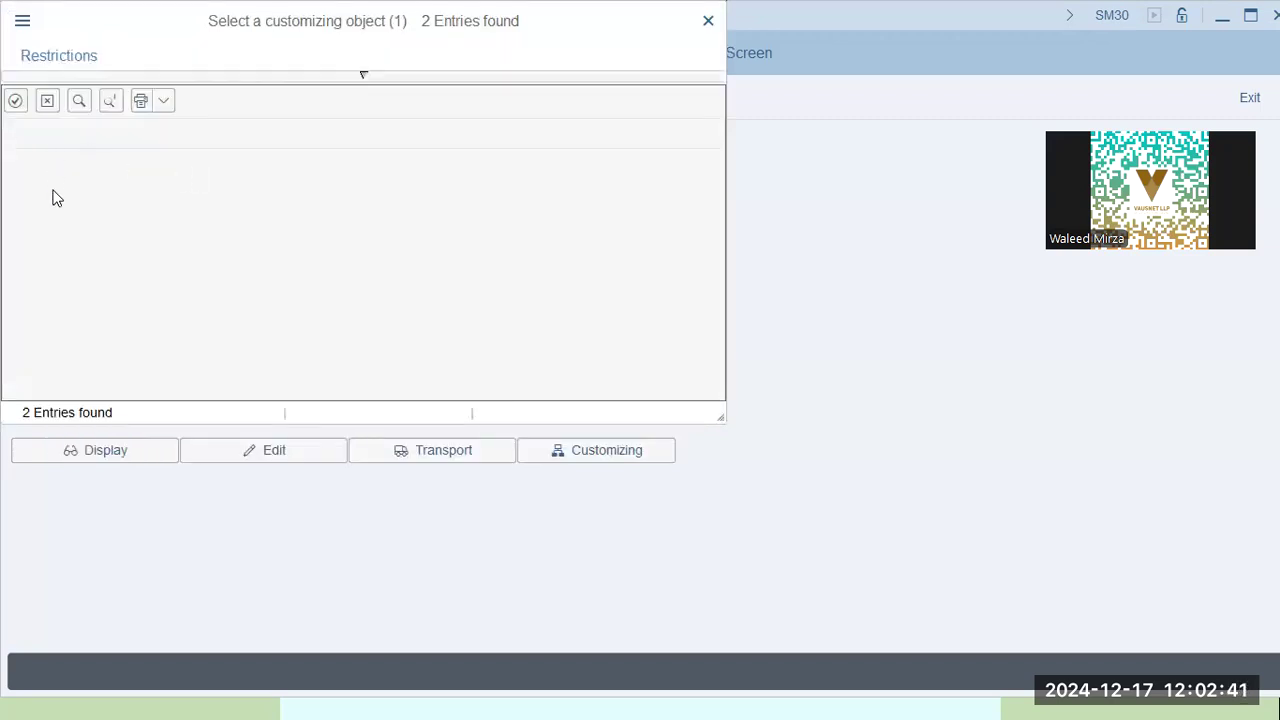
click(317, 78)
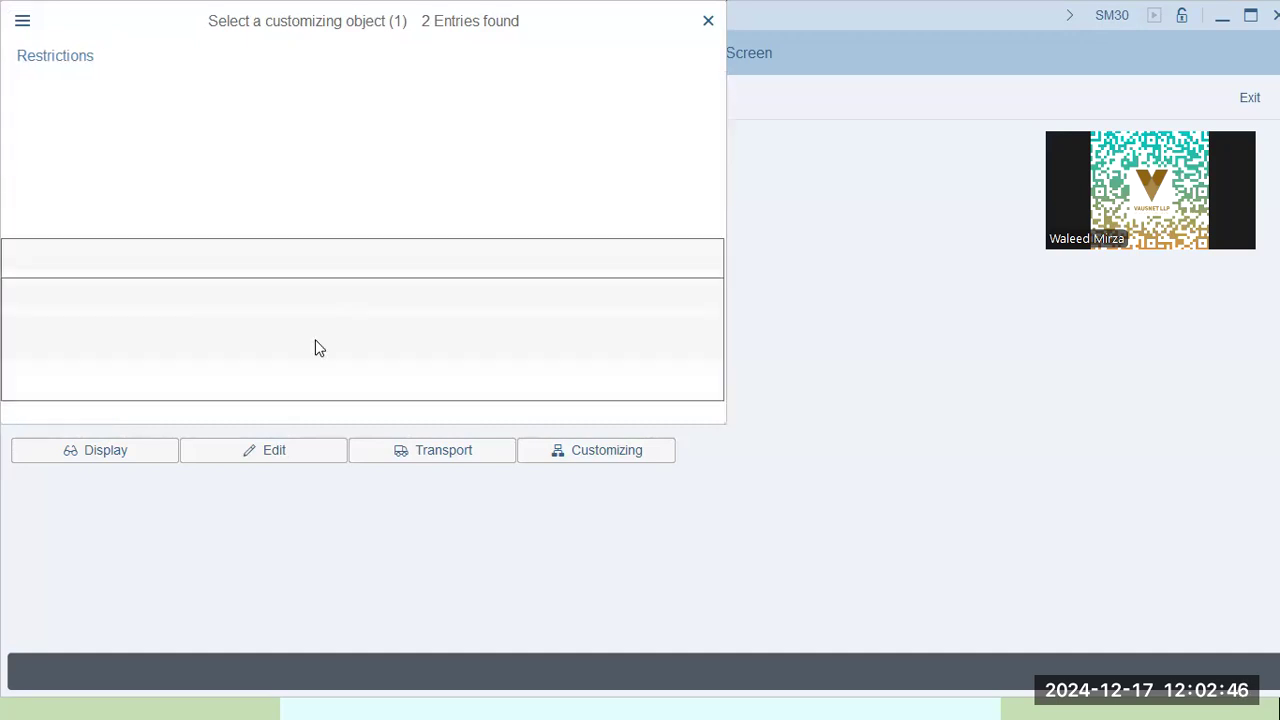
click(626, 206)
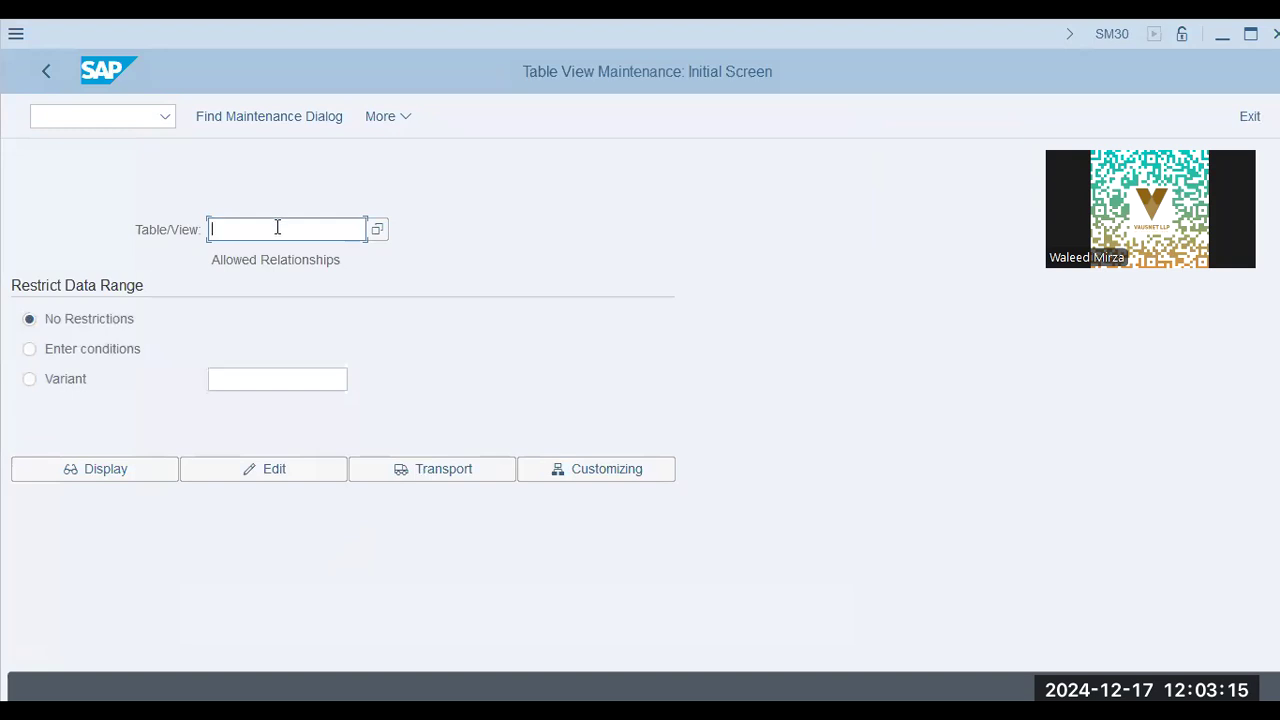
Fill in T777E and read the descriptions of relationships 001, 002 and 003
click(268, 237)
click(270, 257)
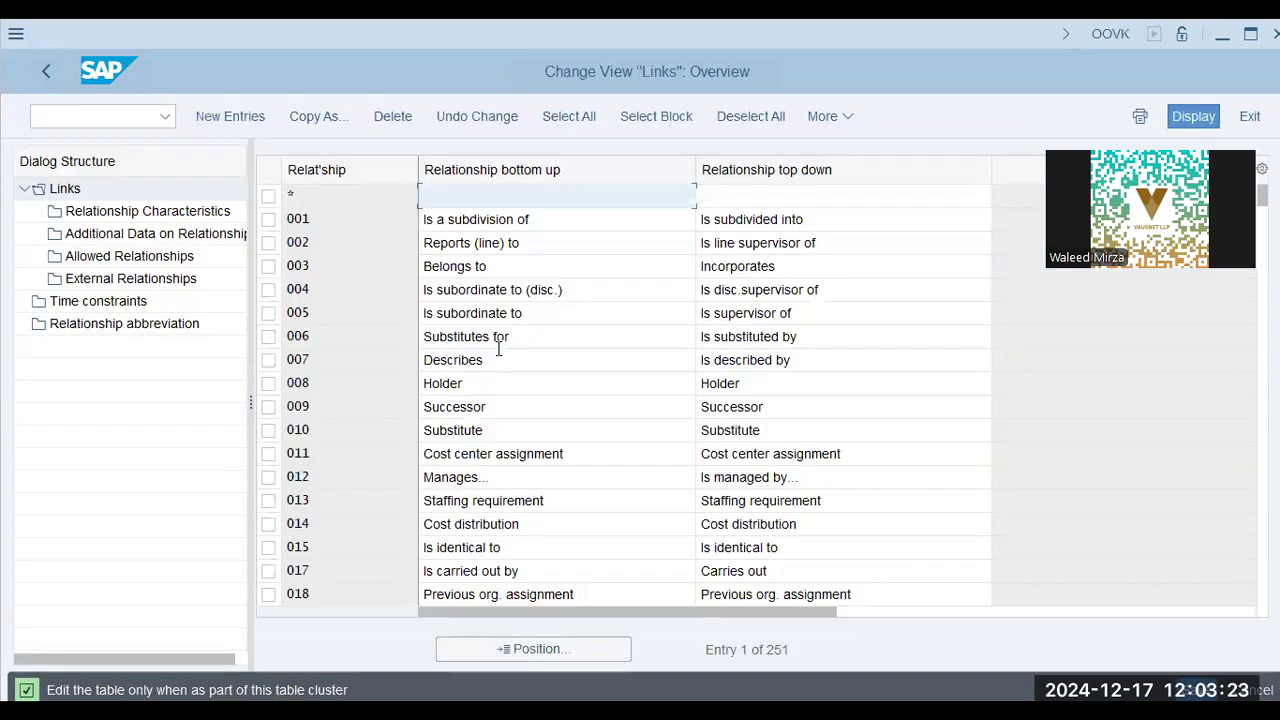
click(353, 214)
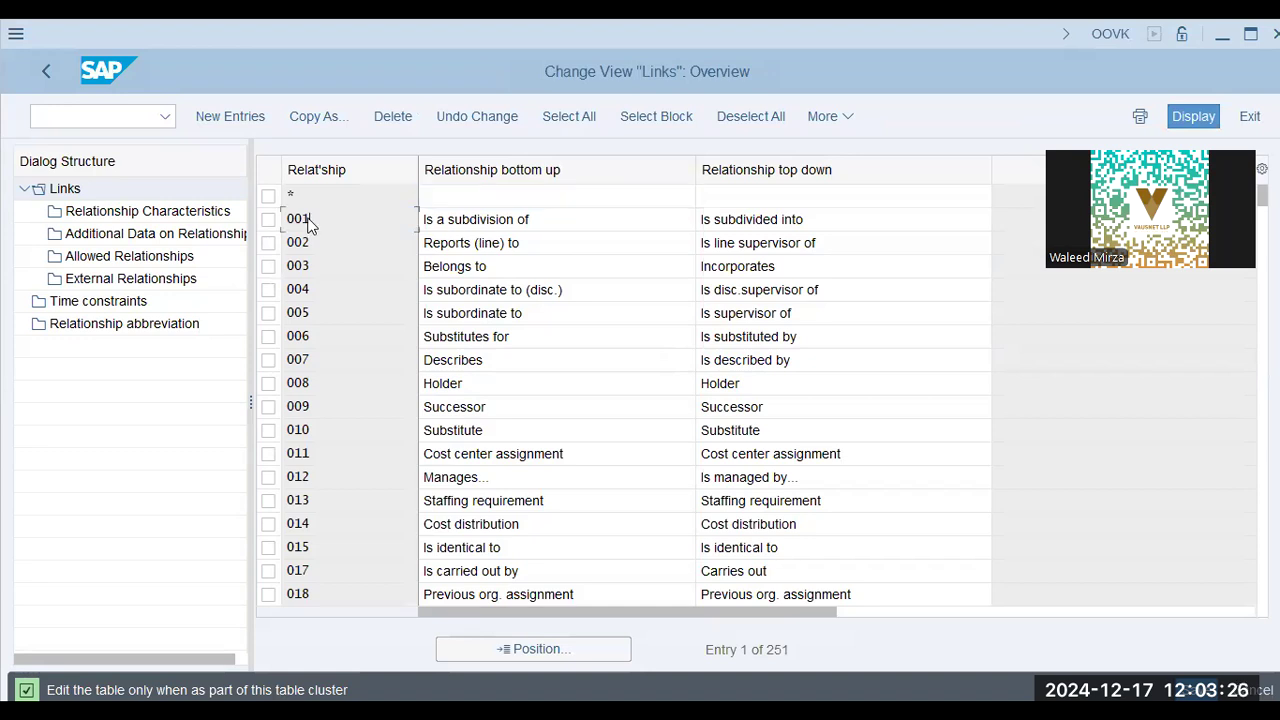
click(620, 222)
click(773, 226)
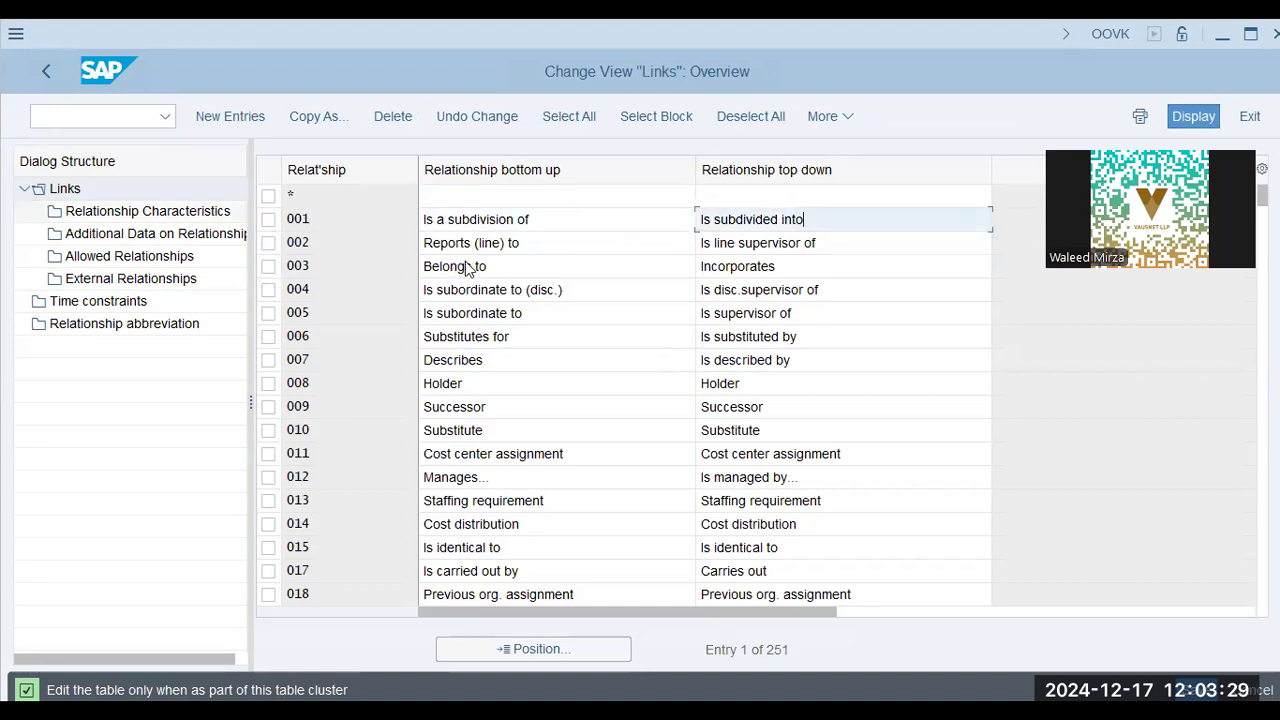
click(519, 242)
click(575, 266)
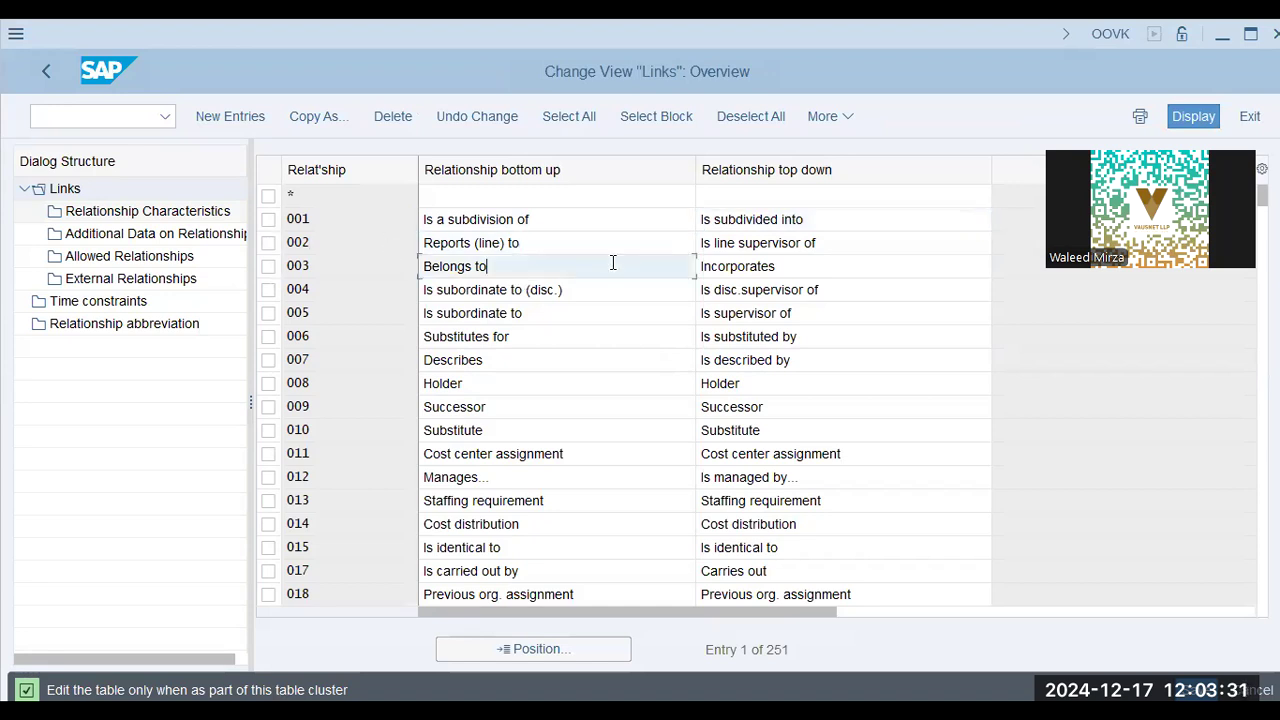
click(822, 259)
Mark relationship 007 Describes and open its Relationship Characteristics
click(373, 292)
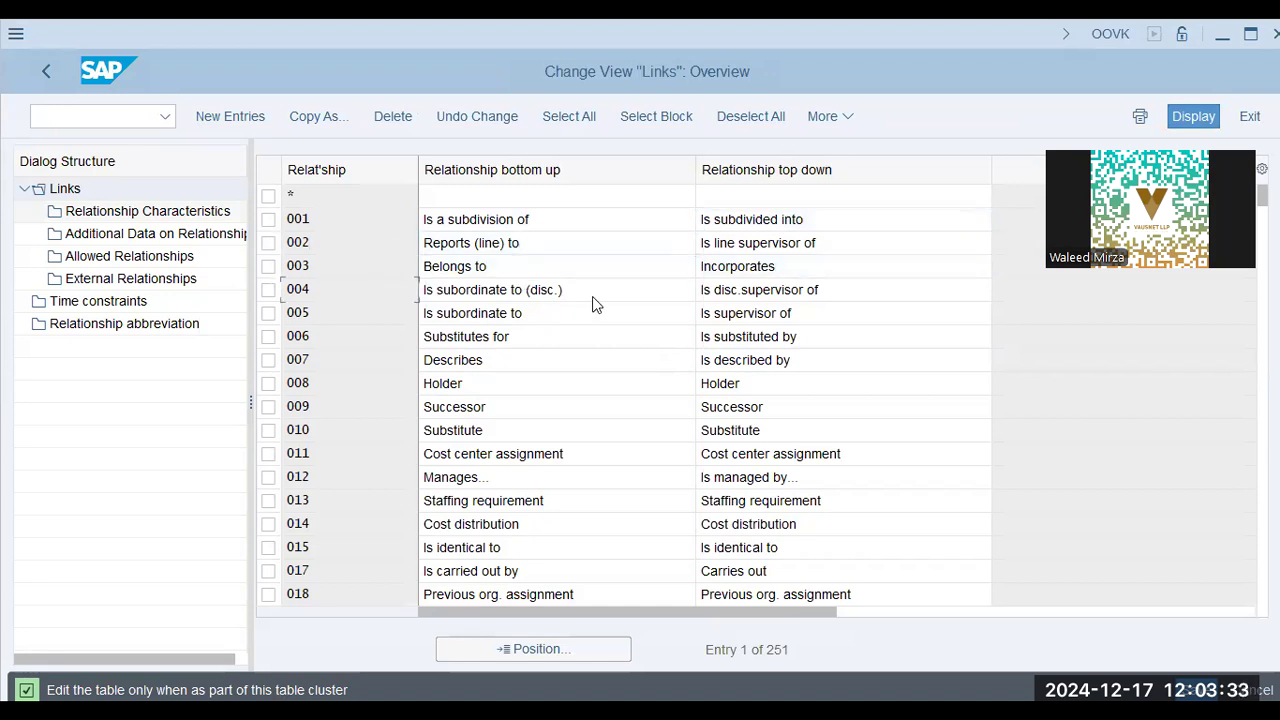
click(496, 364)
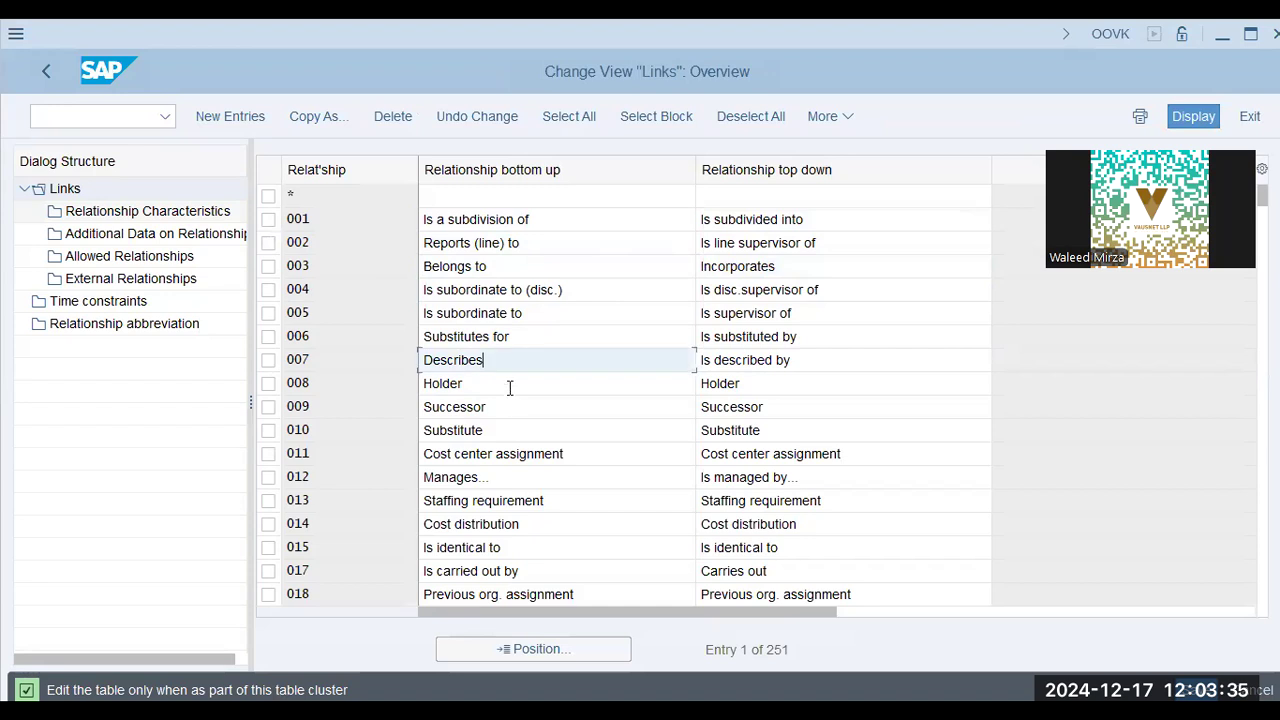
click(334, 362)
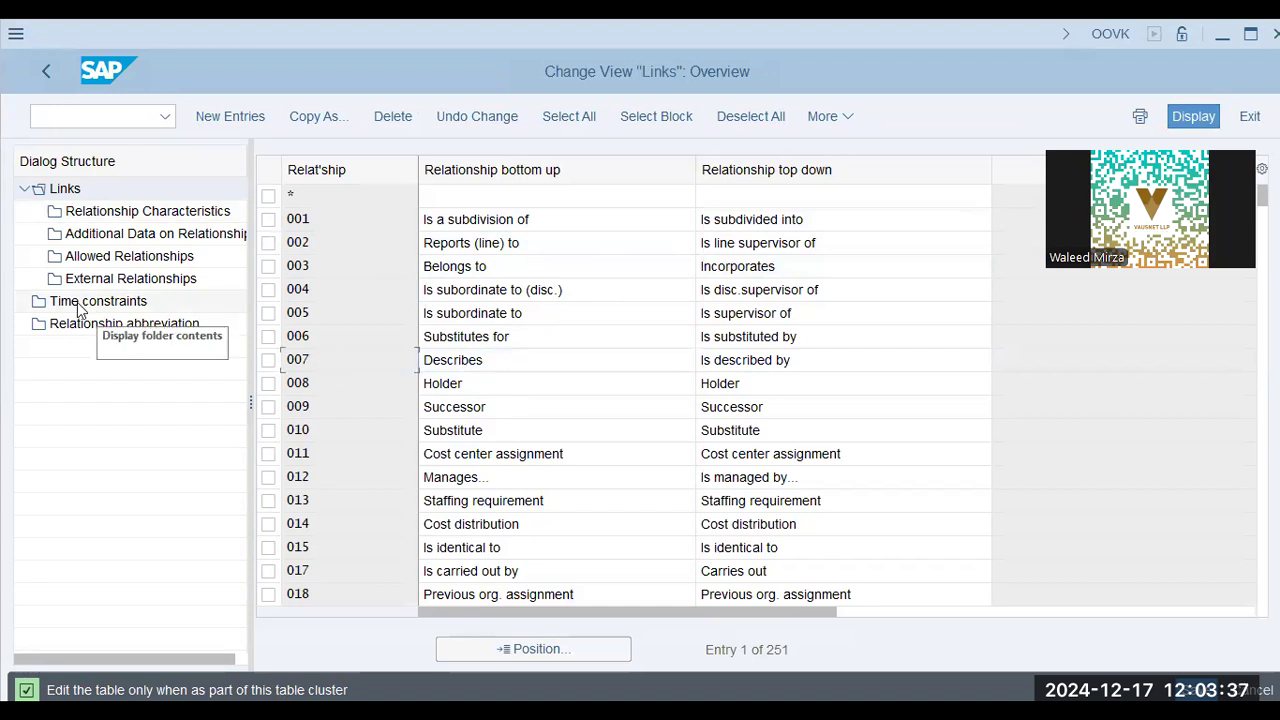
click(268, 359)
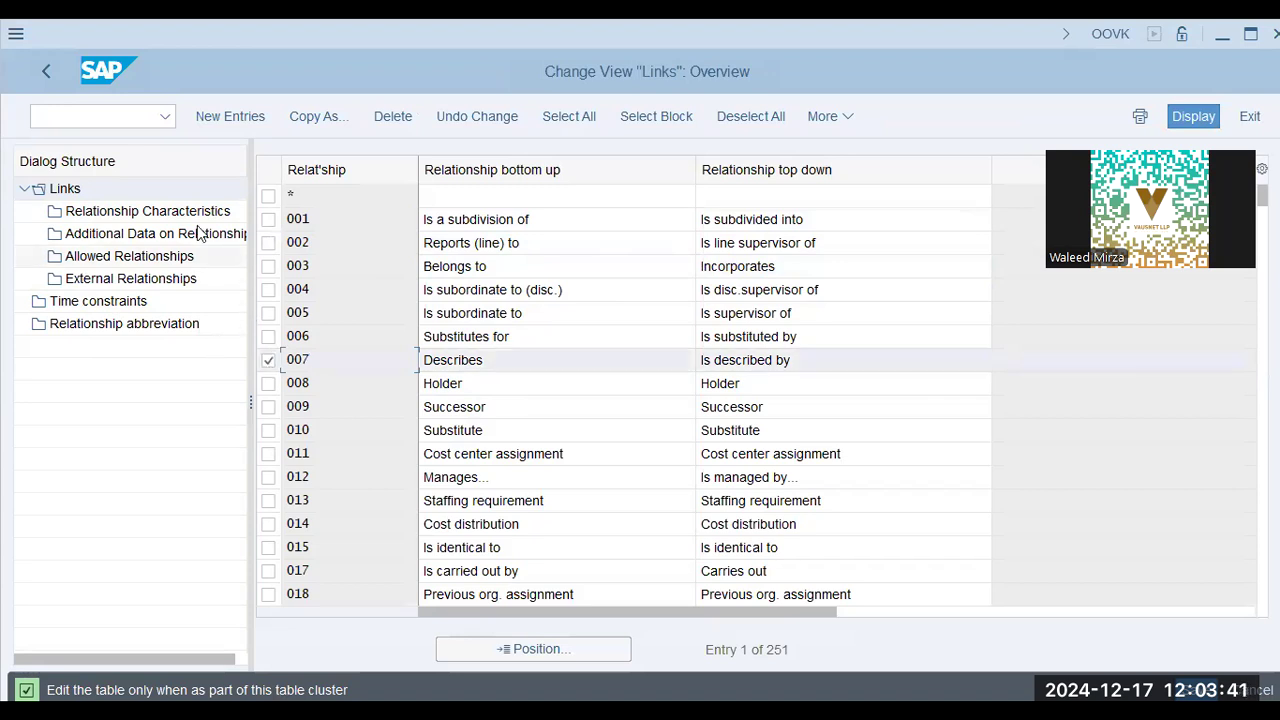
click(190, 212)
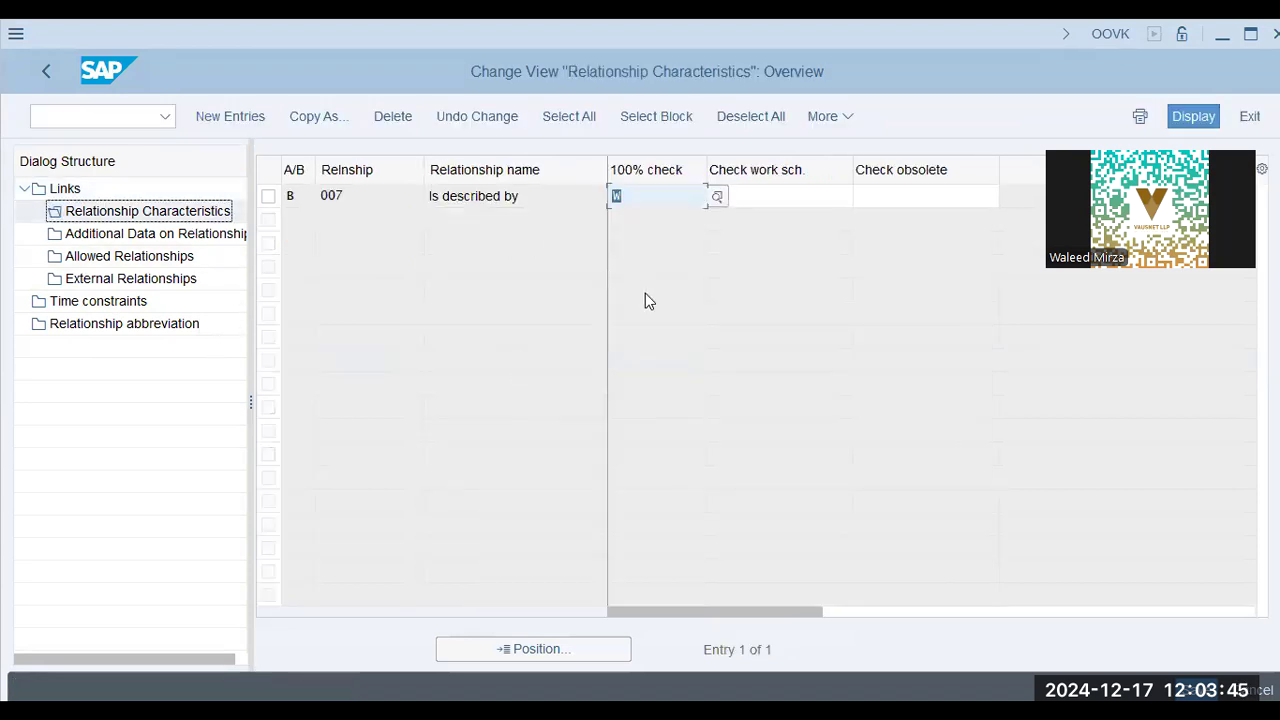
Pick the B 007 relationship specification and inspect its name, is described by
click(671, 195)
click(328, 198)
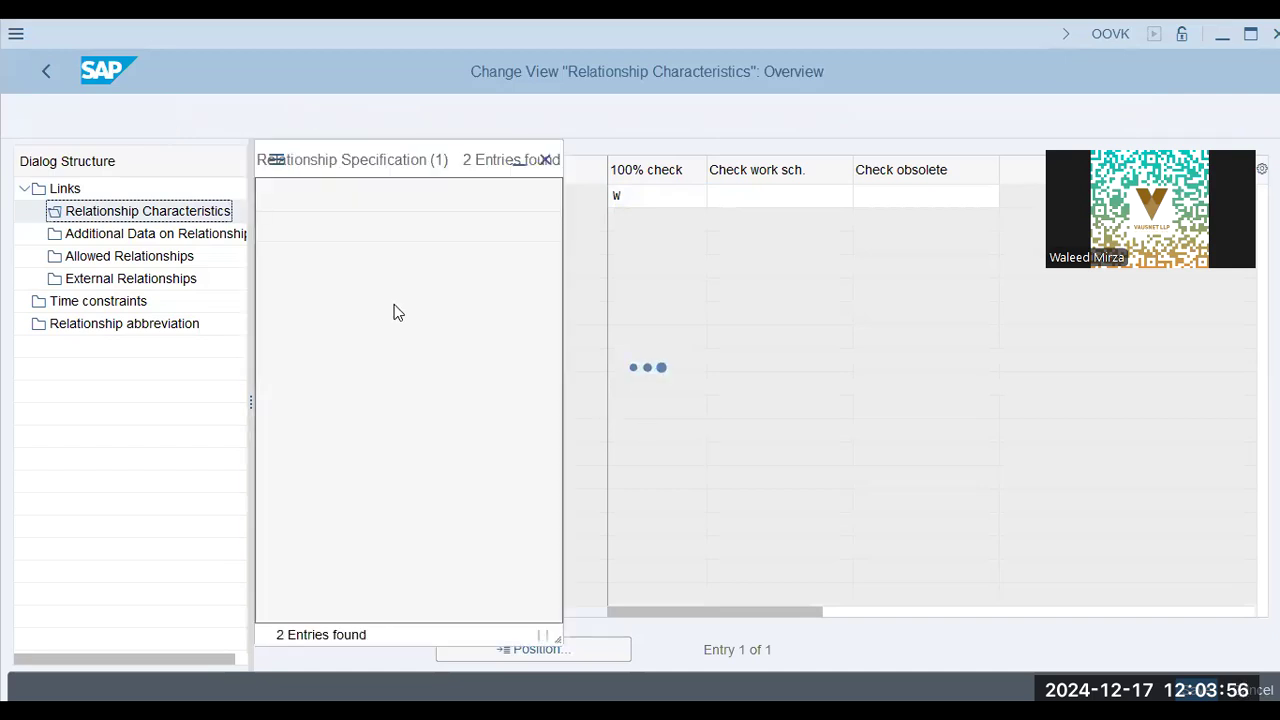
click(548, 160)
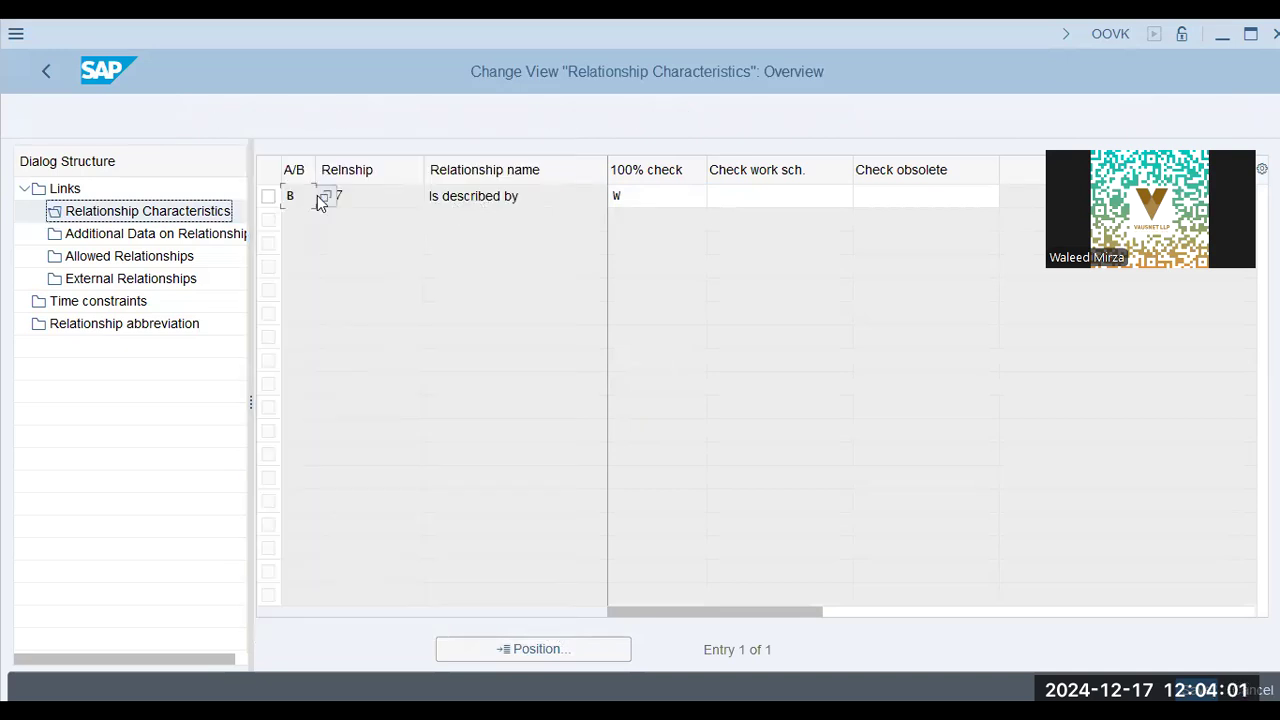
click(505, 196)
drag(550, 190, 379, 196)
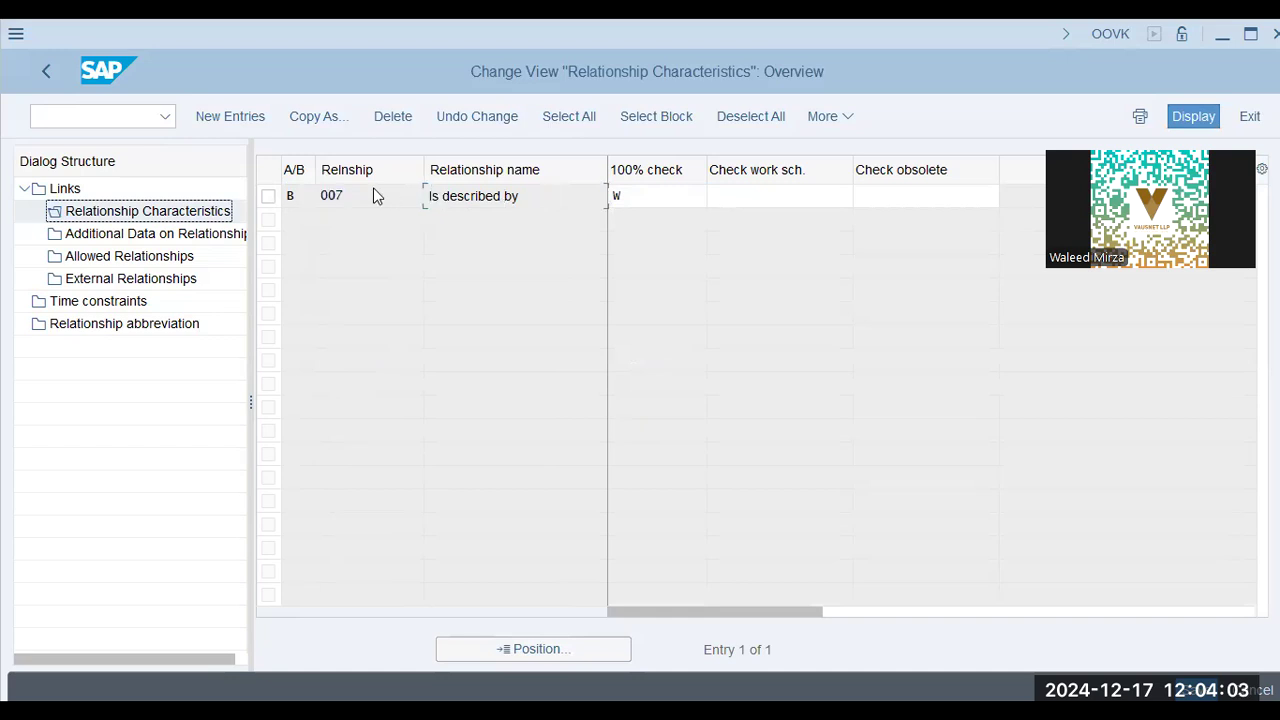
Return to the links overview and review rows 005, 007 Describes and 012 Manages
click(48, 71)
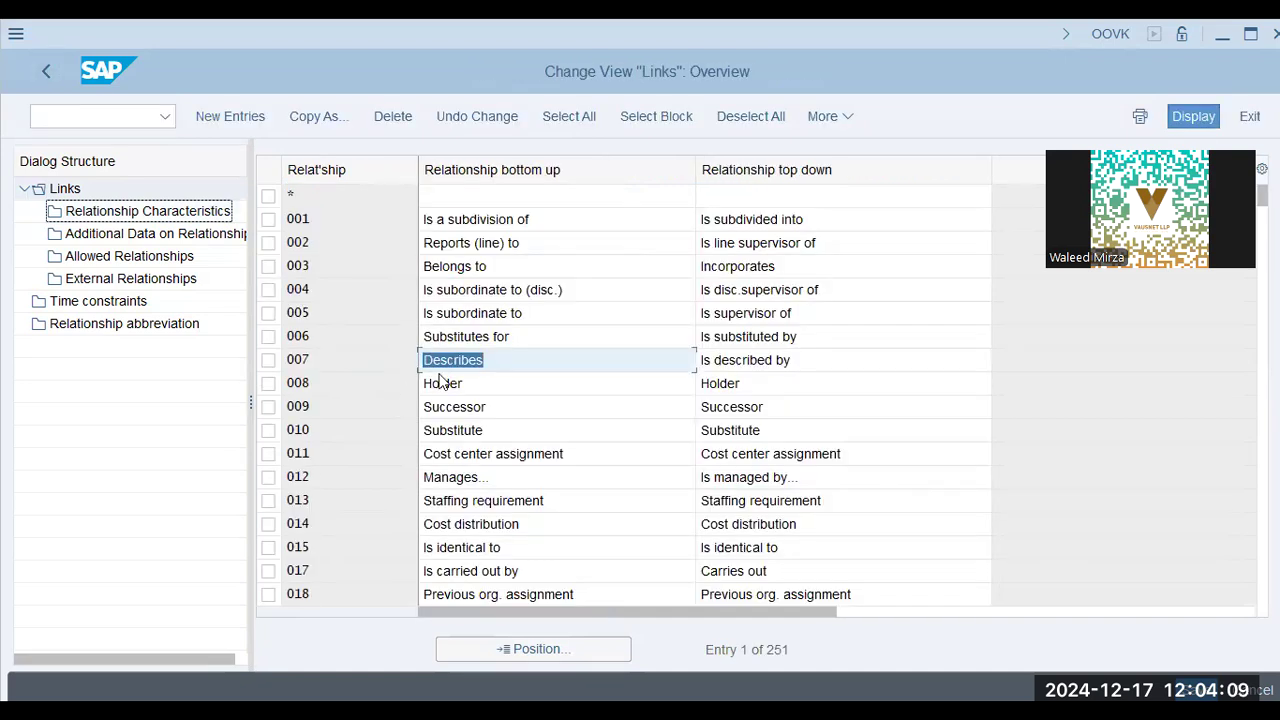
click(500, 365)
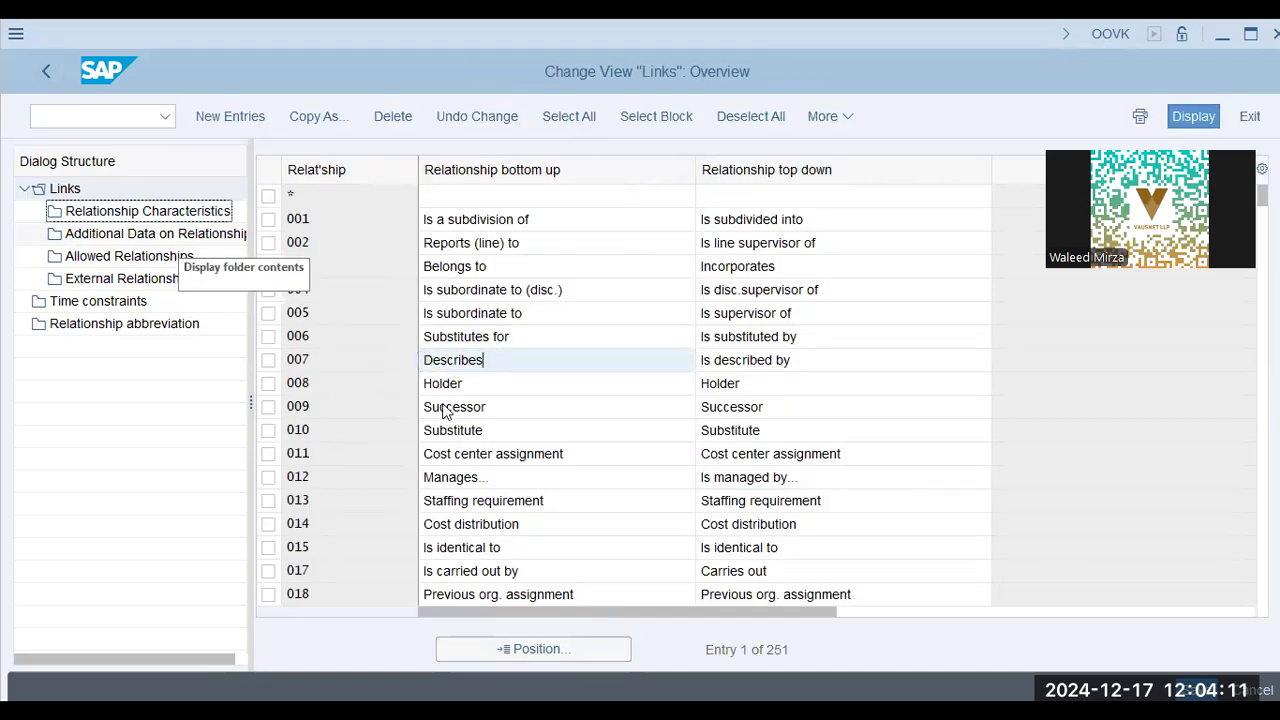
click(530, 475)
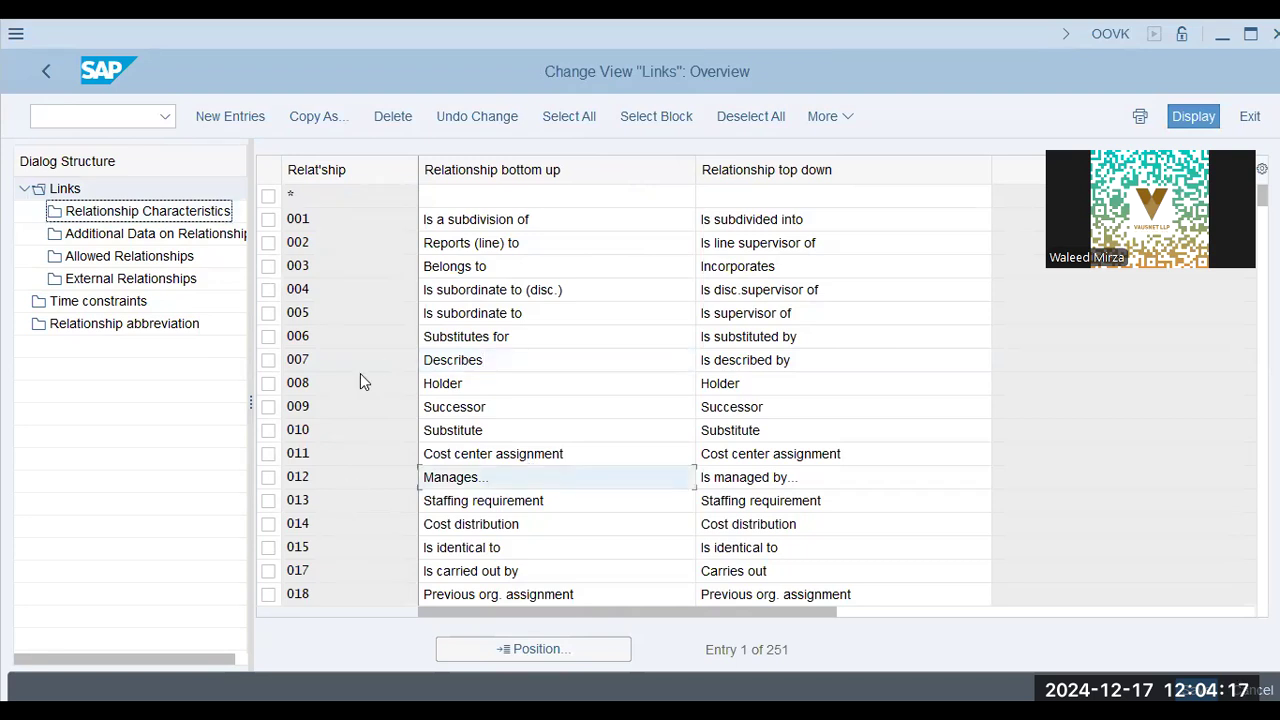
click(360, 317)
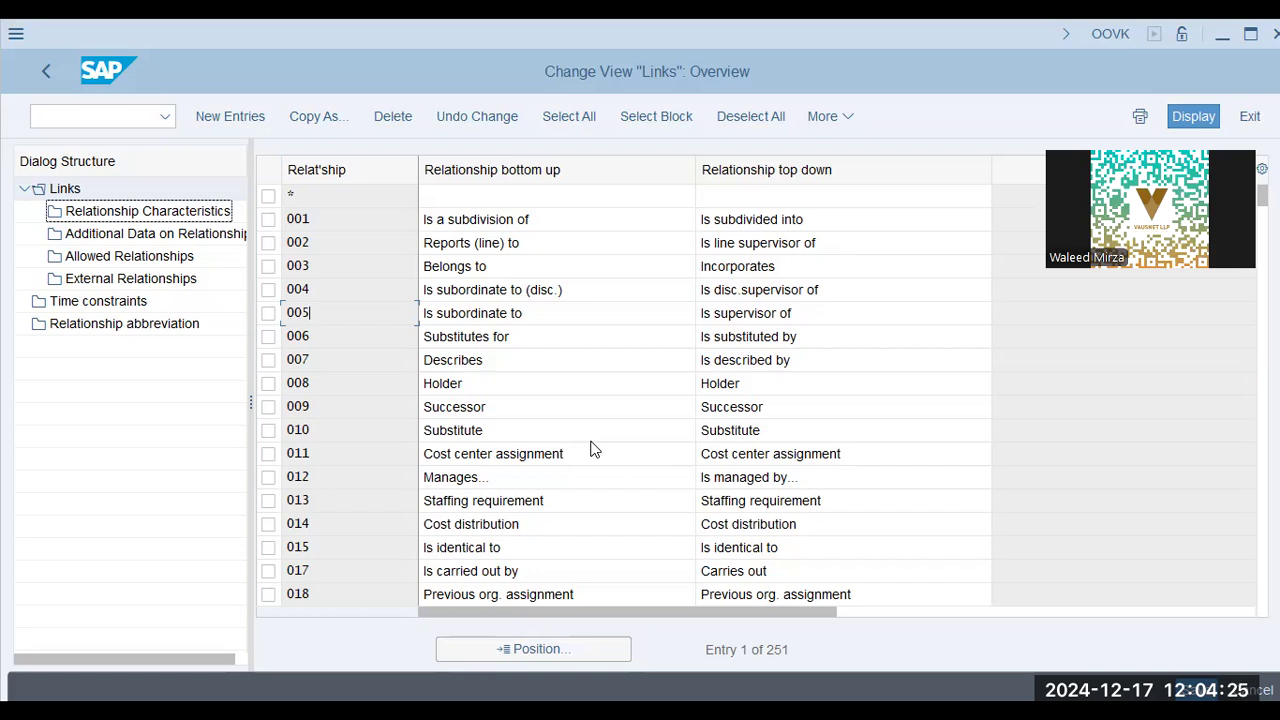
click(73, 115)
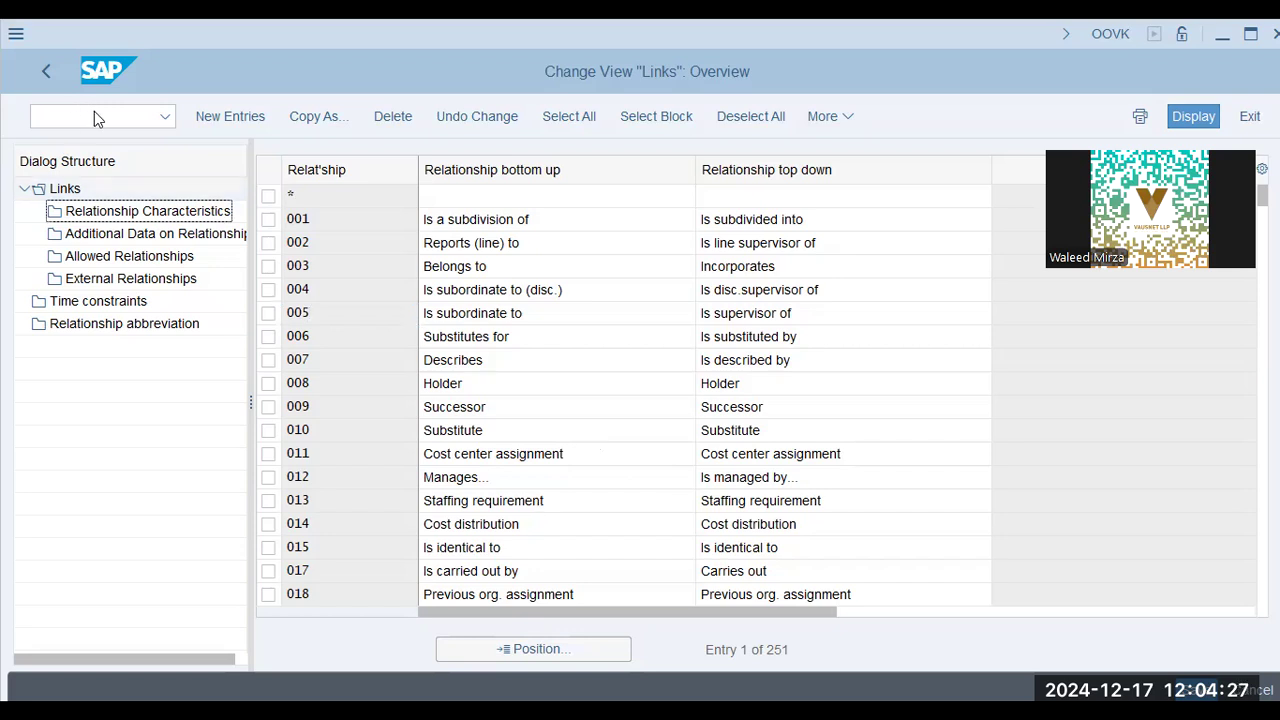
Run /n po10, choose the Object infotype, clear org unit 50001376 and start a new Object record
text(/n po10)
key(Return)
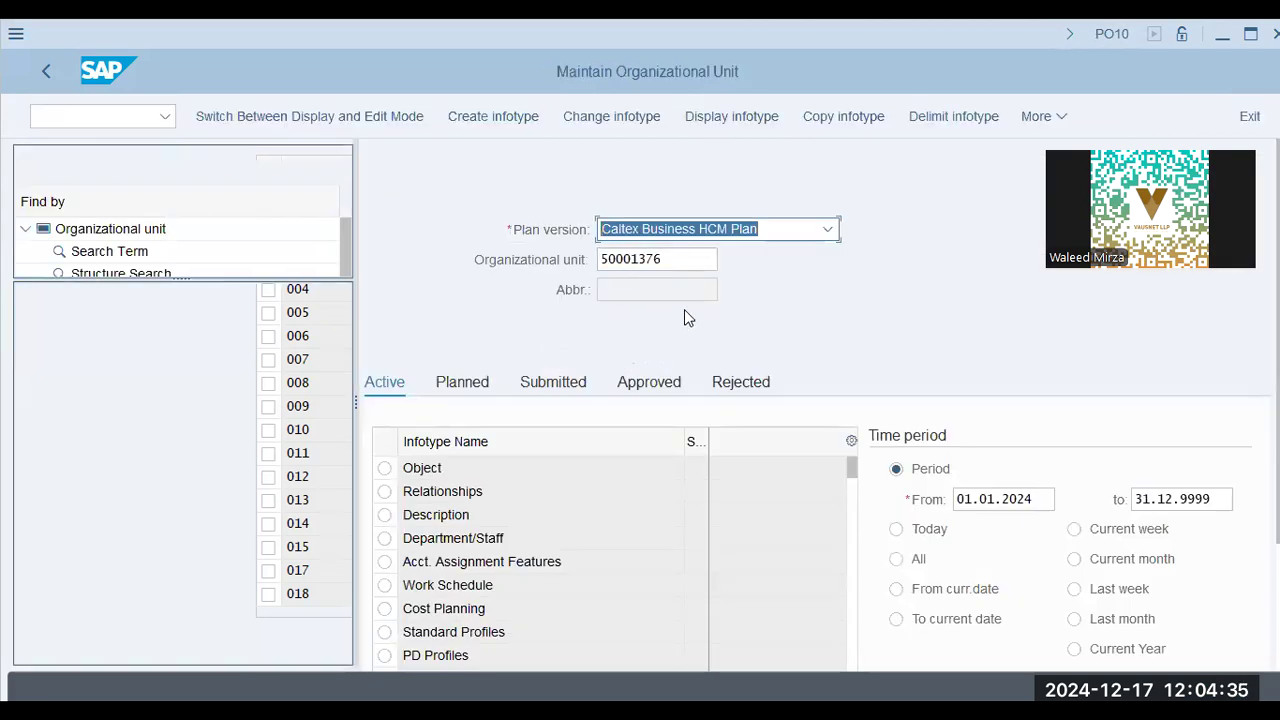
double_click(635, 259)
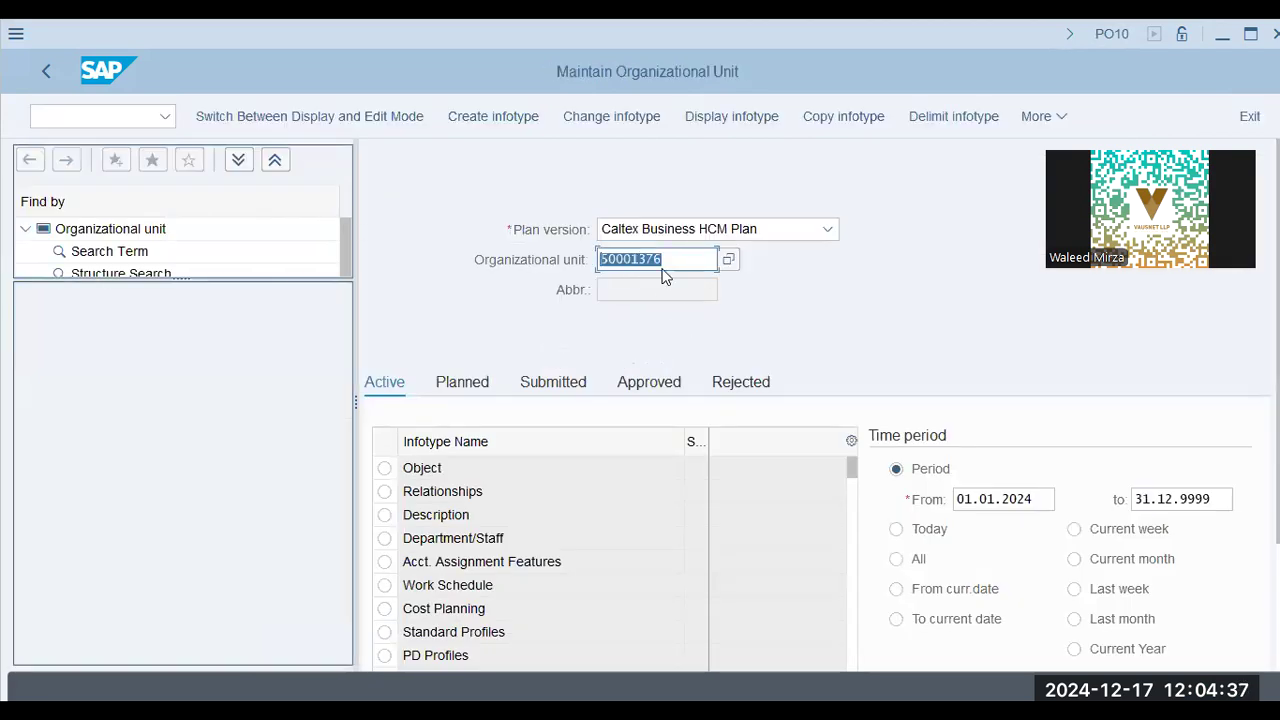
click(405, 466)
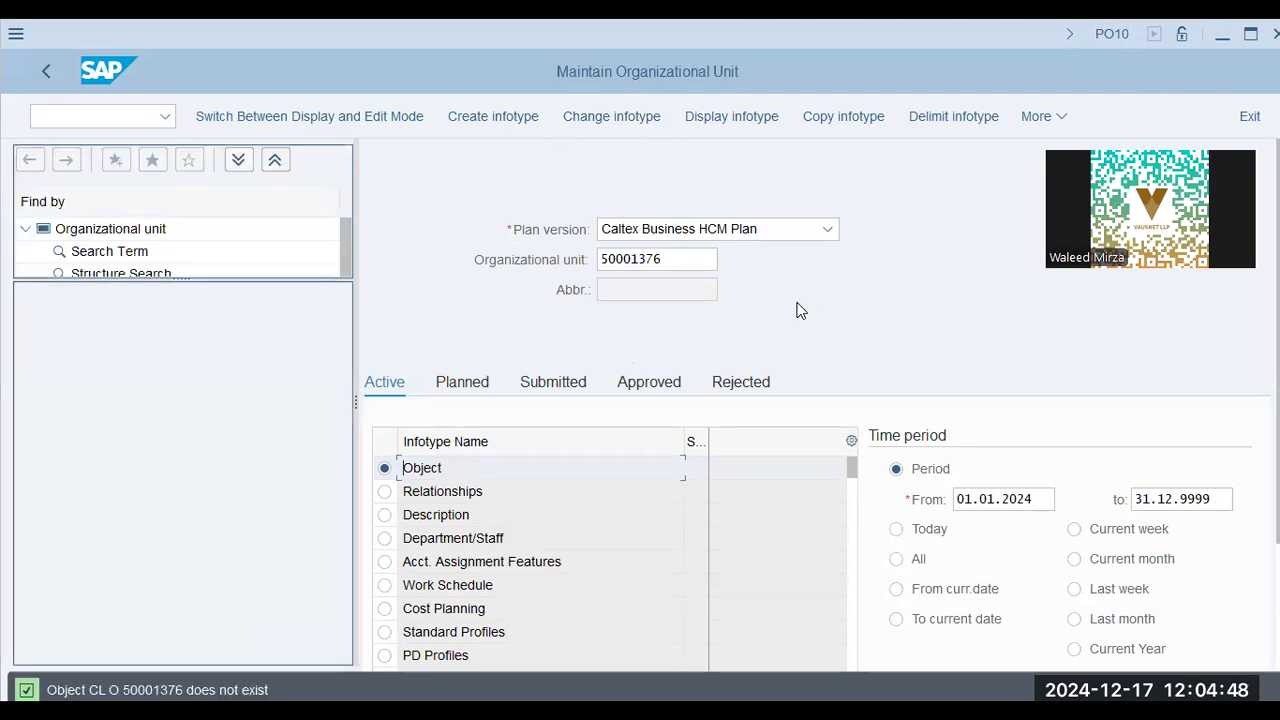
click(686, 259)
key(ctrl+a)
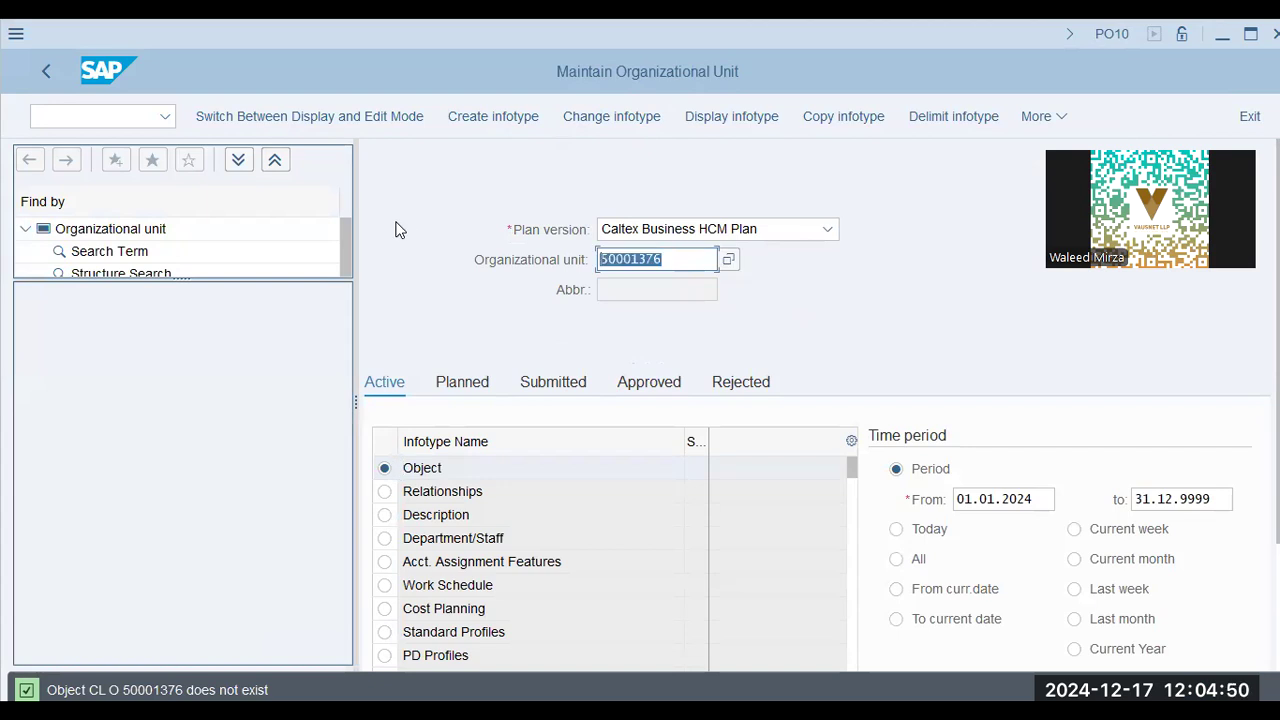
key(BackSpace)
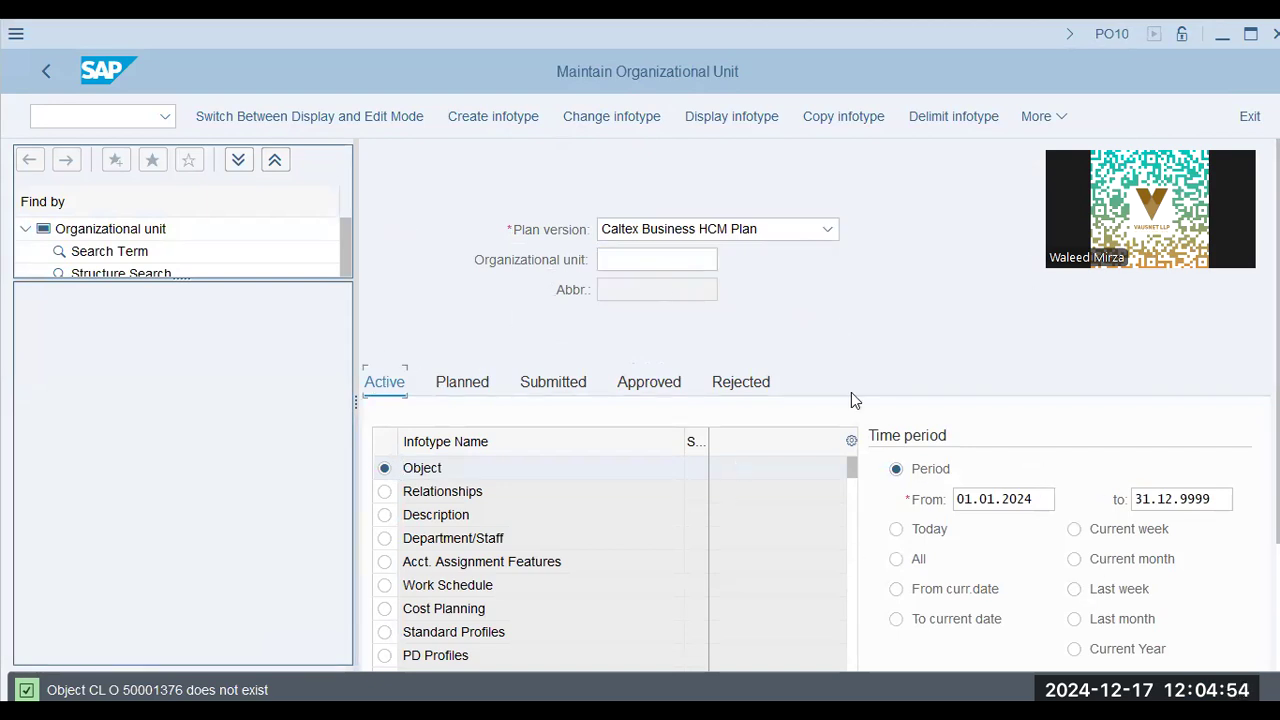
click(489, 116)
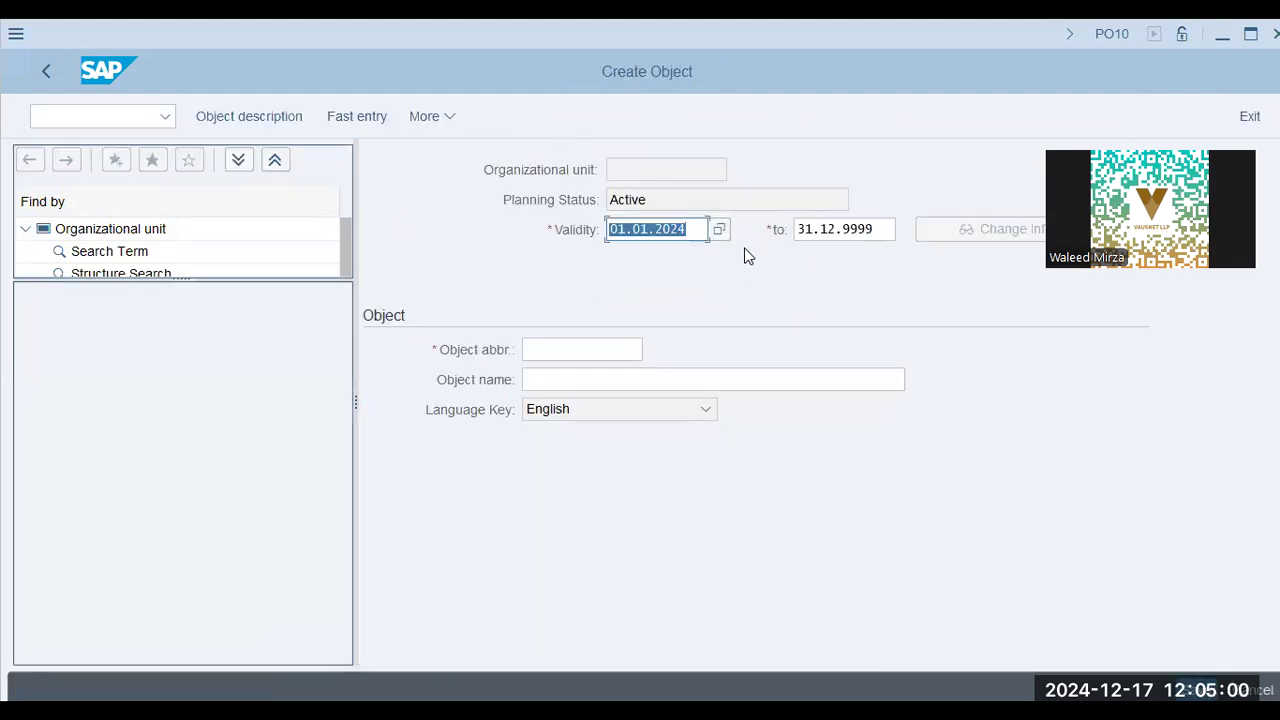
Enter abbreviation Caltex and name Caltex Global, save, and focus the proposed relationship type A
click(566, 349)
click(581, 374)
click(581, 381)
click(548, 406)
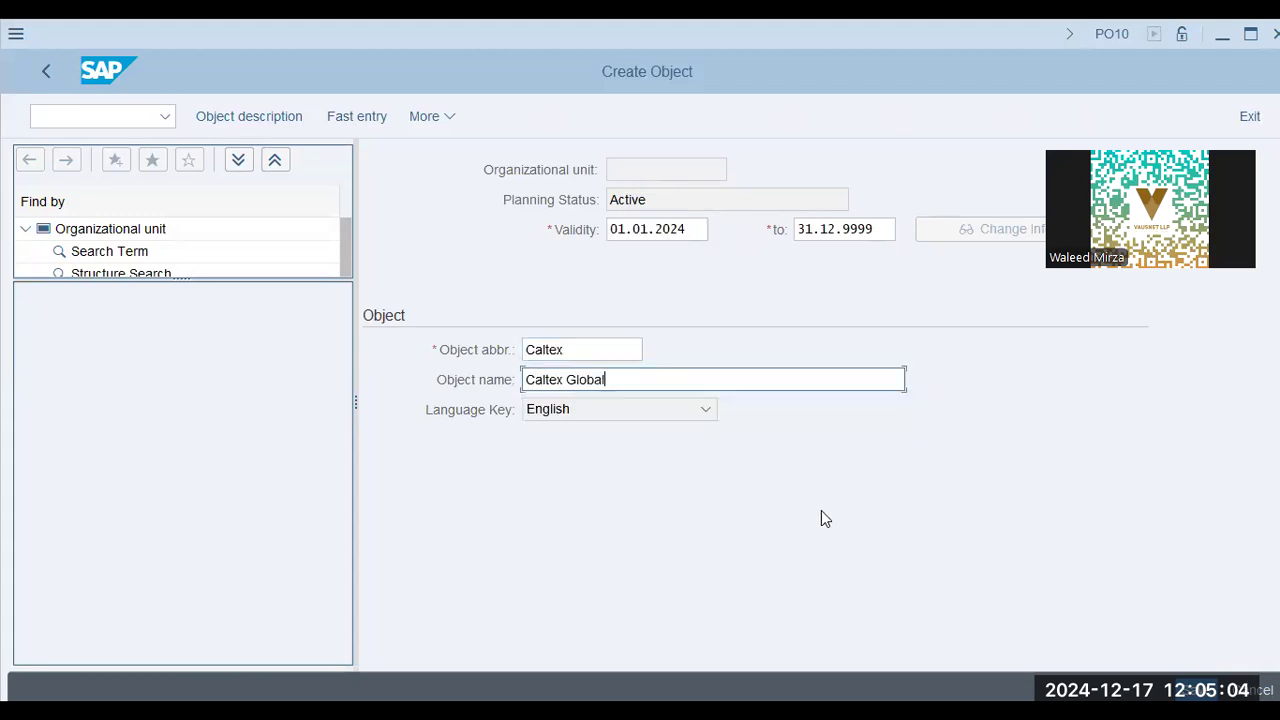
key(Return)
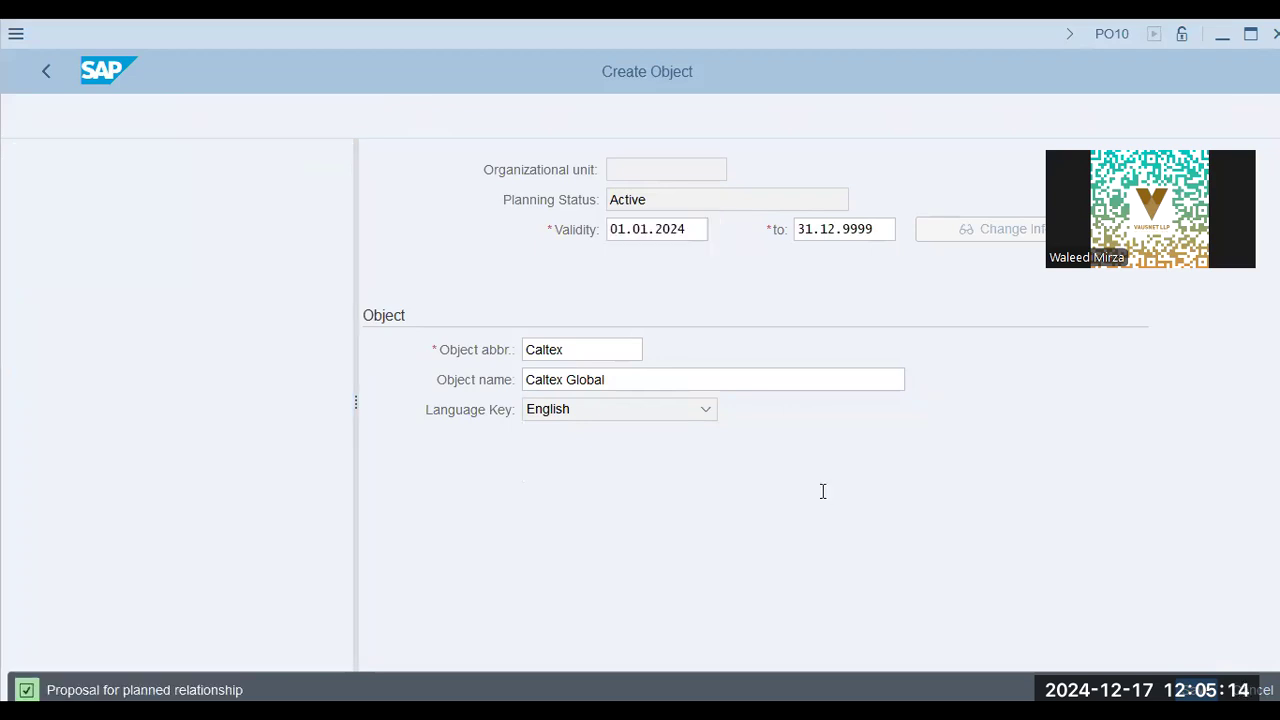
click(709, 320)
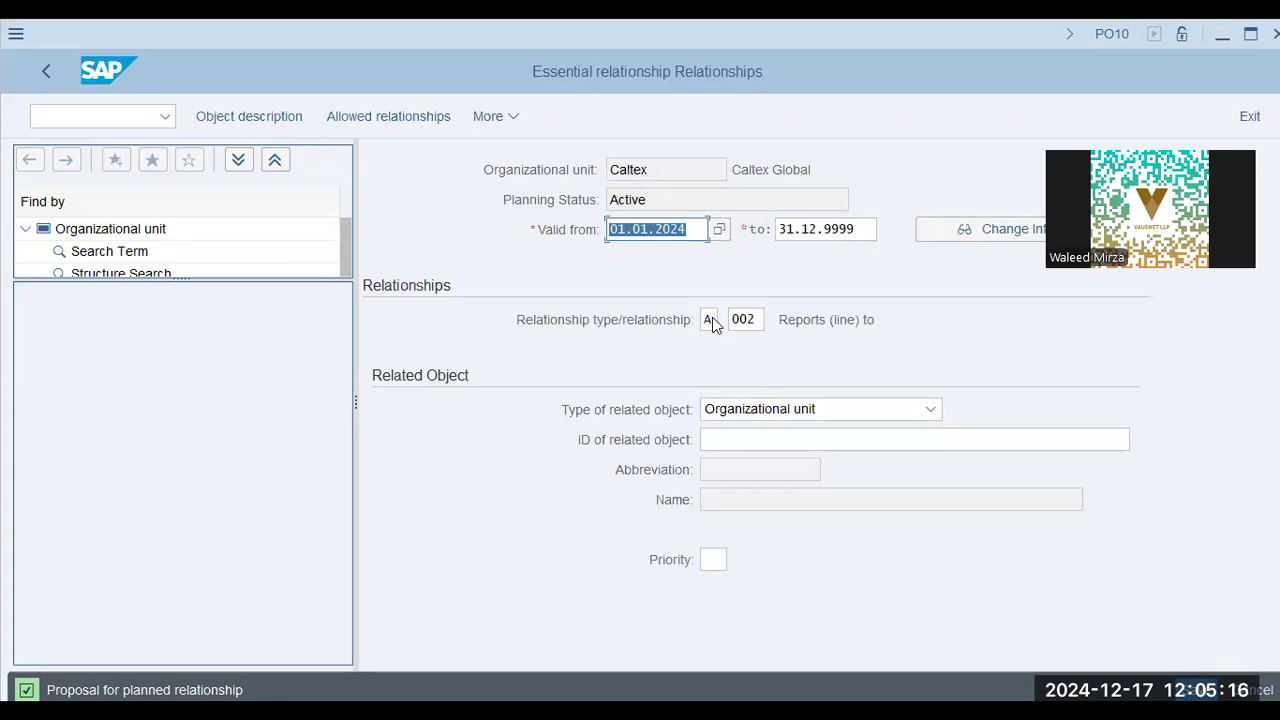
Enter relationship b005, then b007, both rejected, and switch to the PO10 notes slide
key(ctrl+a)
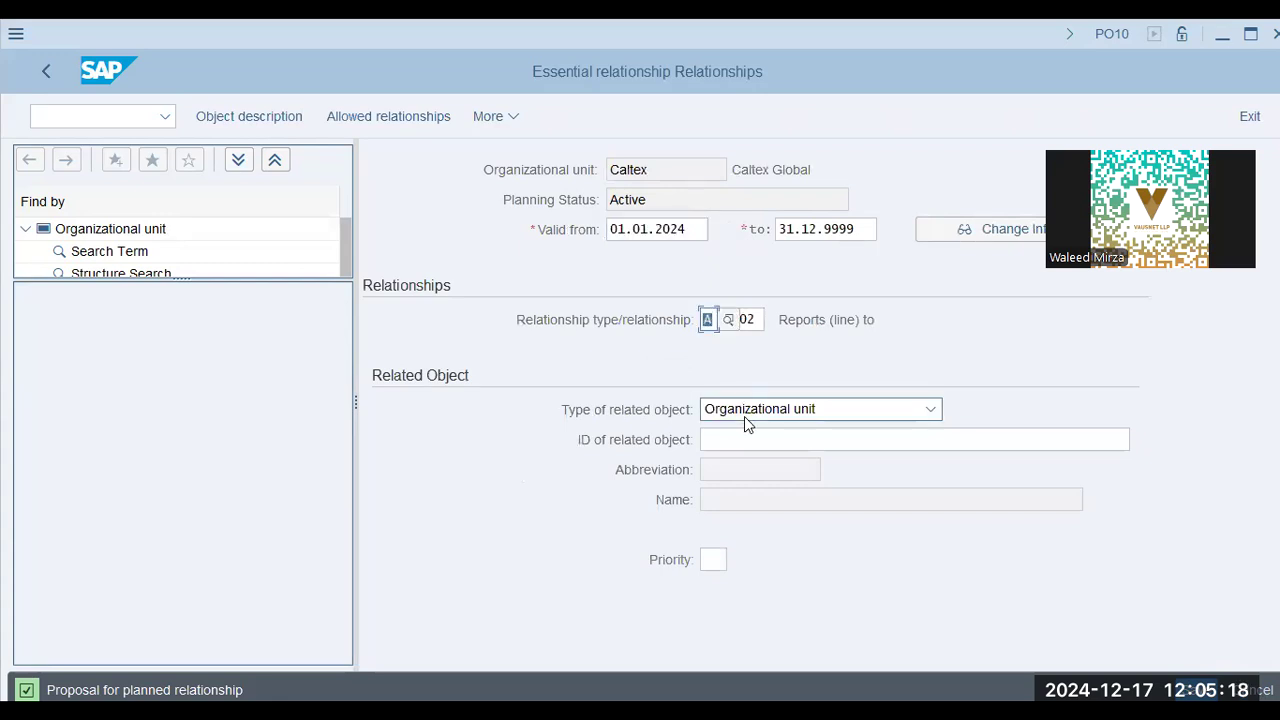
text(b00)
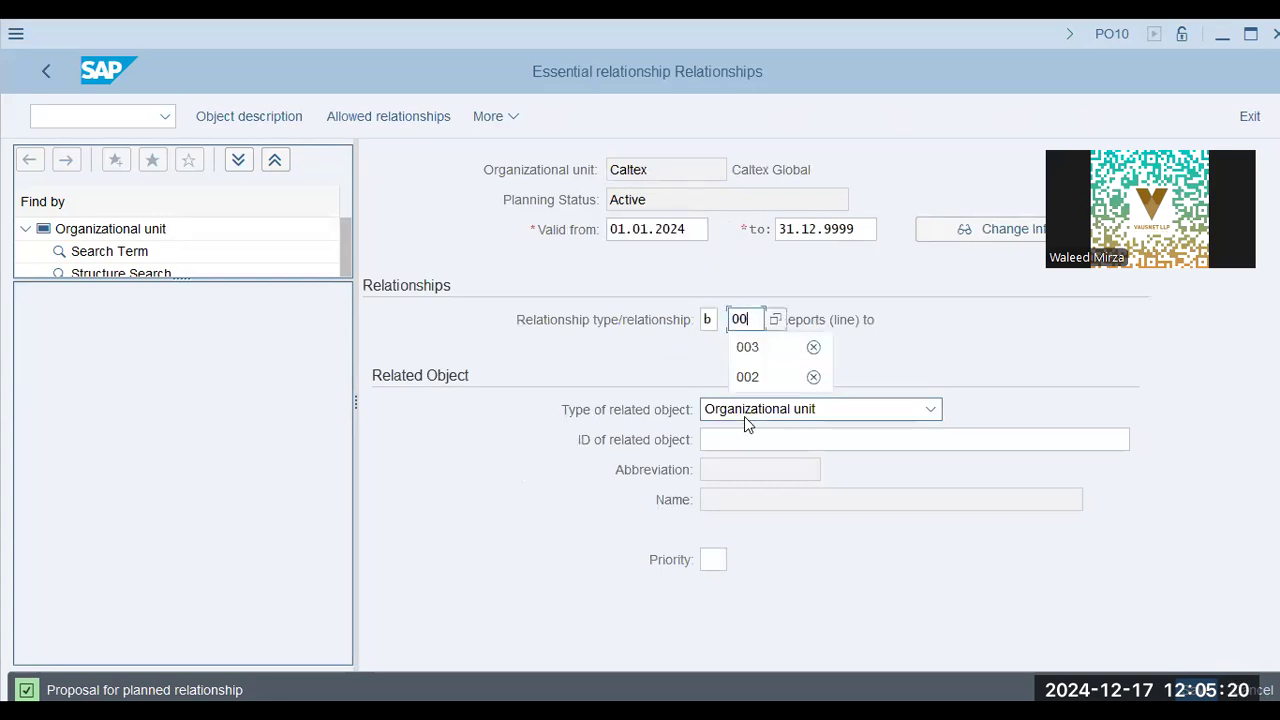
text(5)
key(Return)
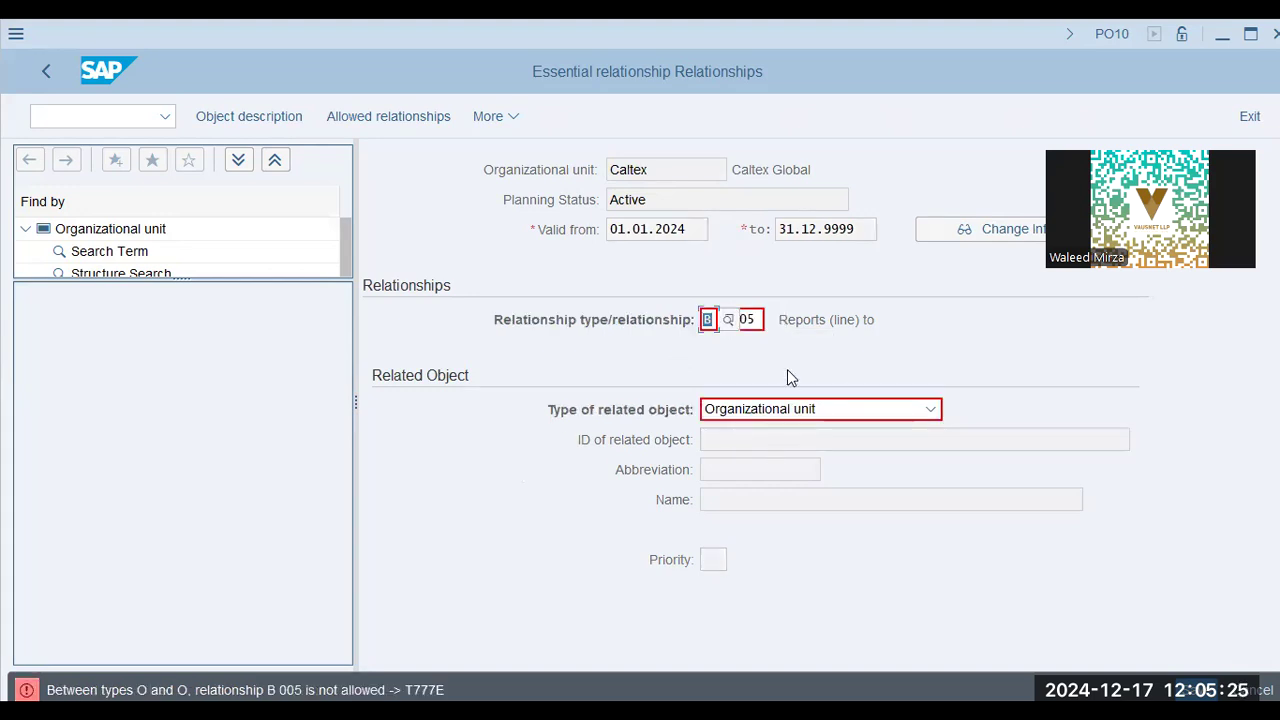
text(b00)
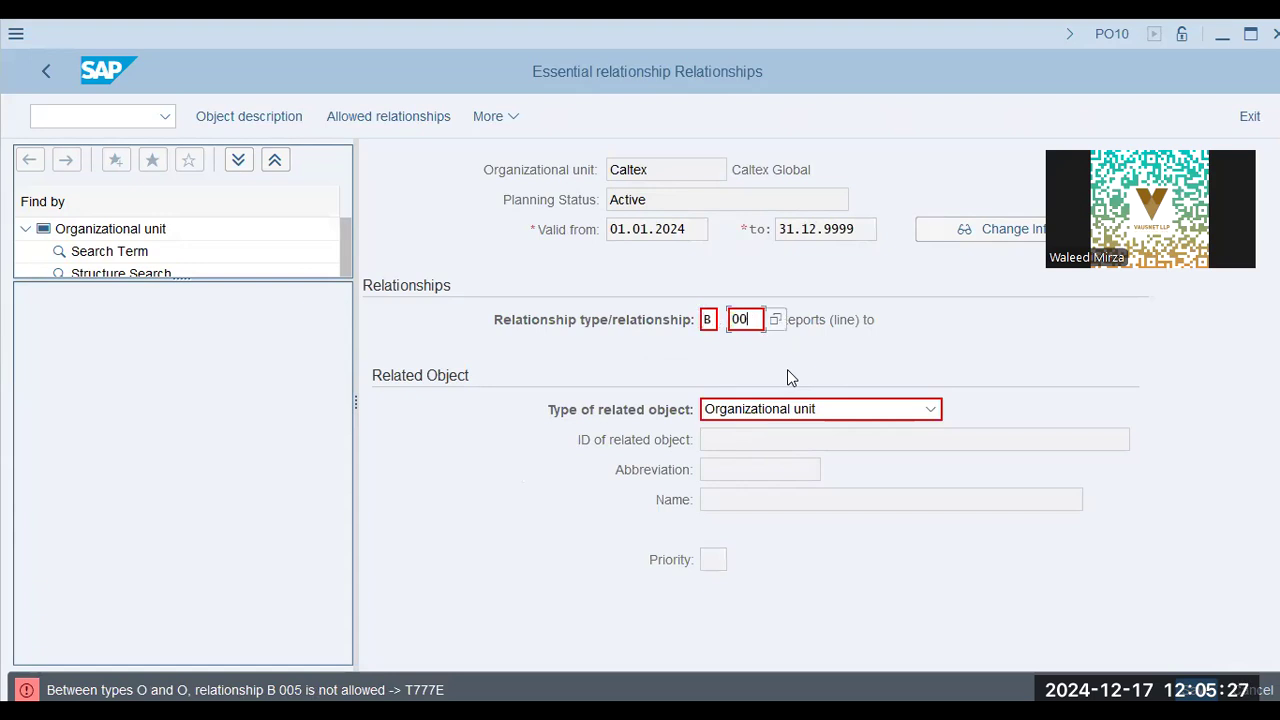
text(7)
key(Return)
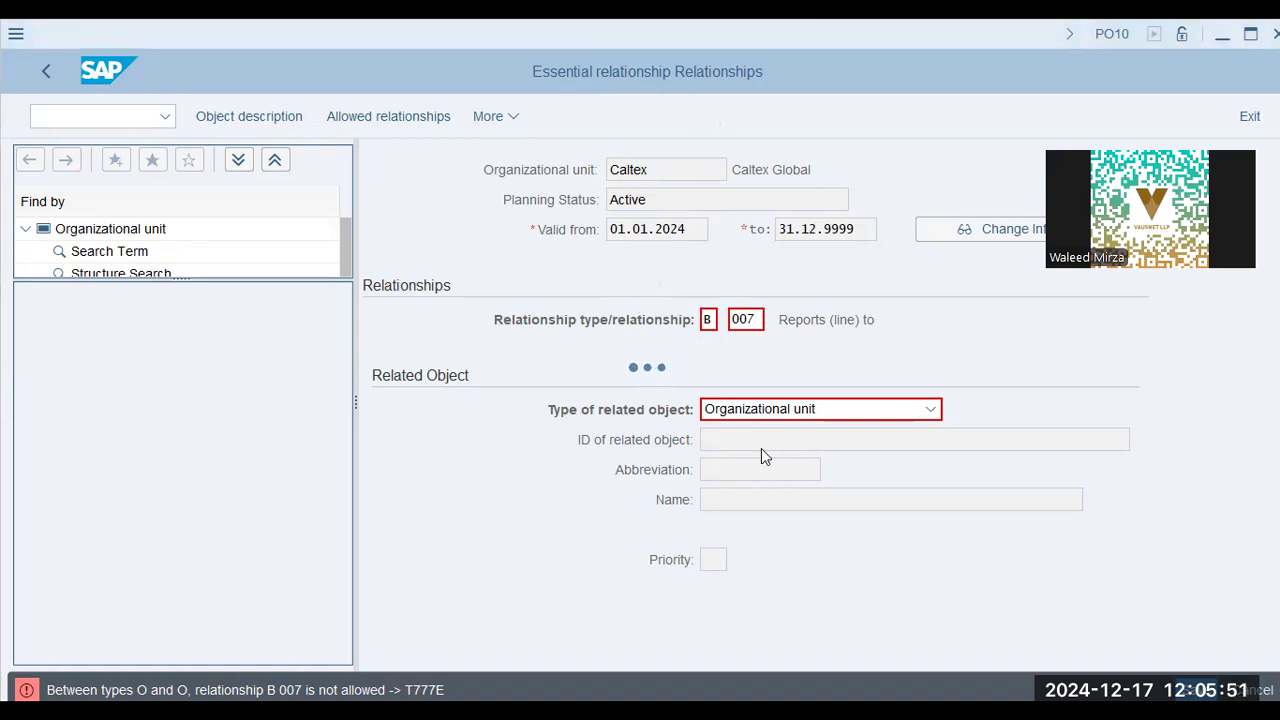
key(alt+Tab)
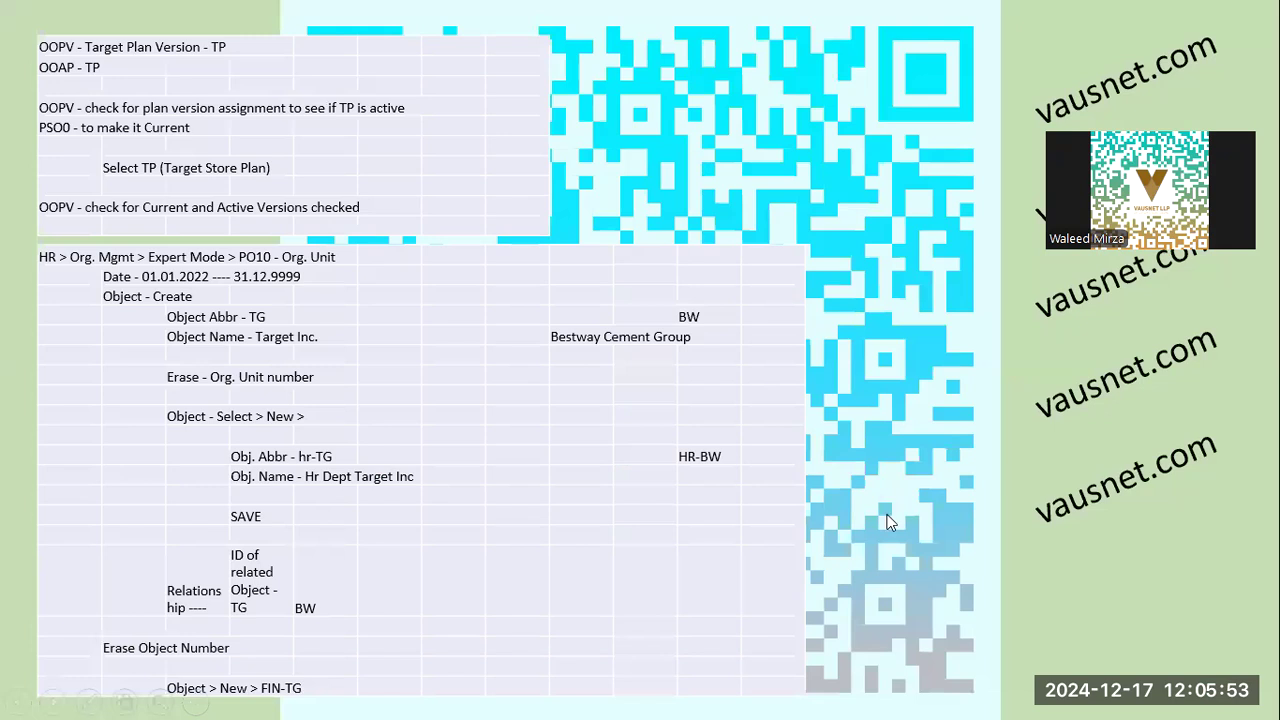